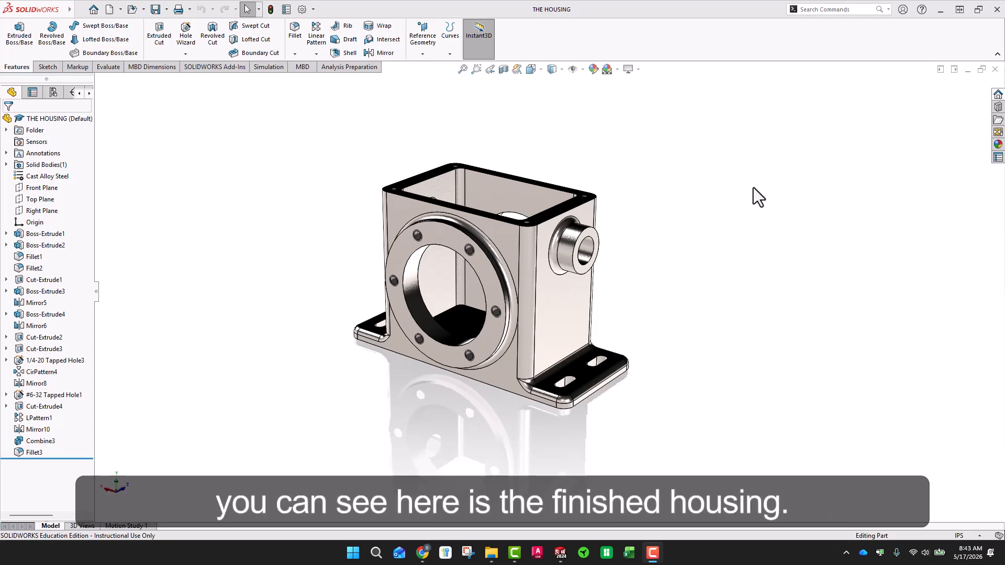
Turn off RealView Graphics for the housing model and widen the feature tree.
scroll(753, 188, "down", 3)
left_click(356, 317)
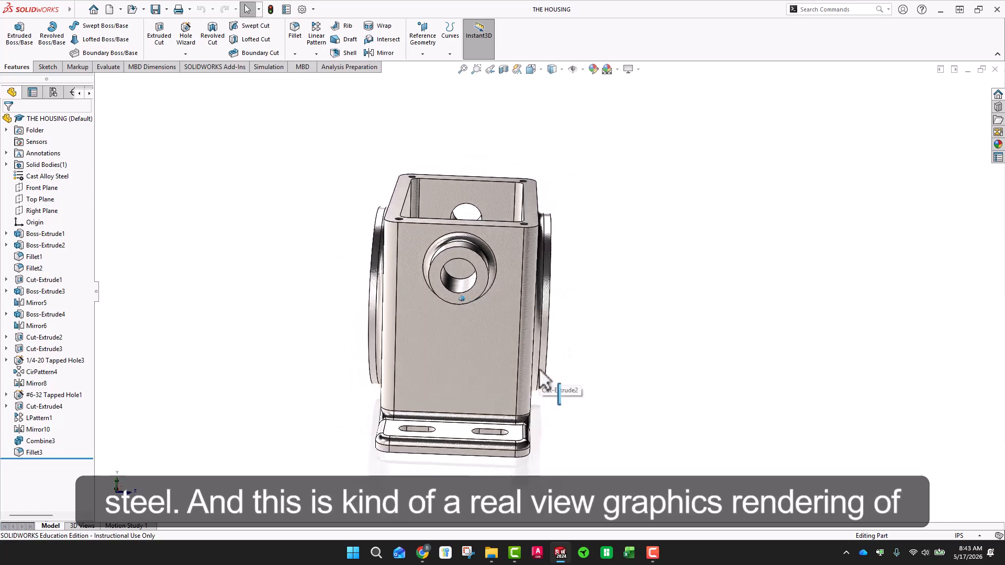
left_click(638, 70)
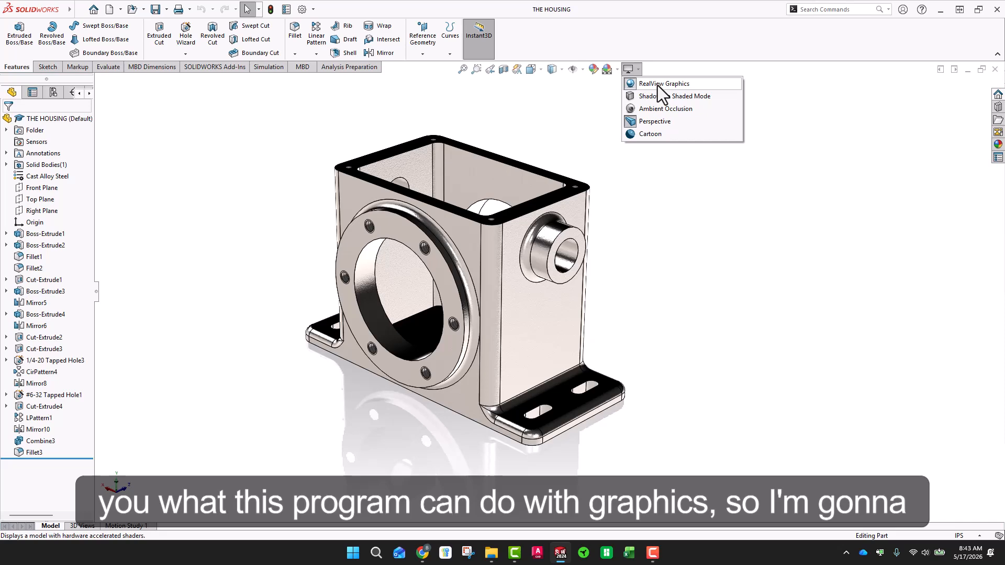
left_click(657, 86)
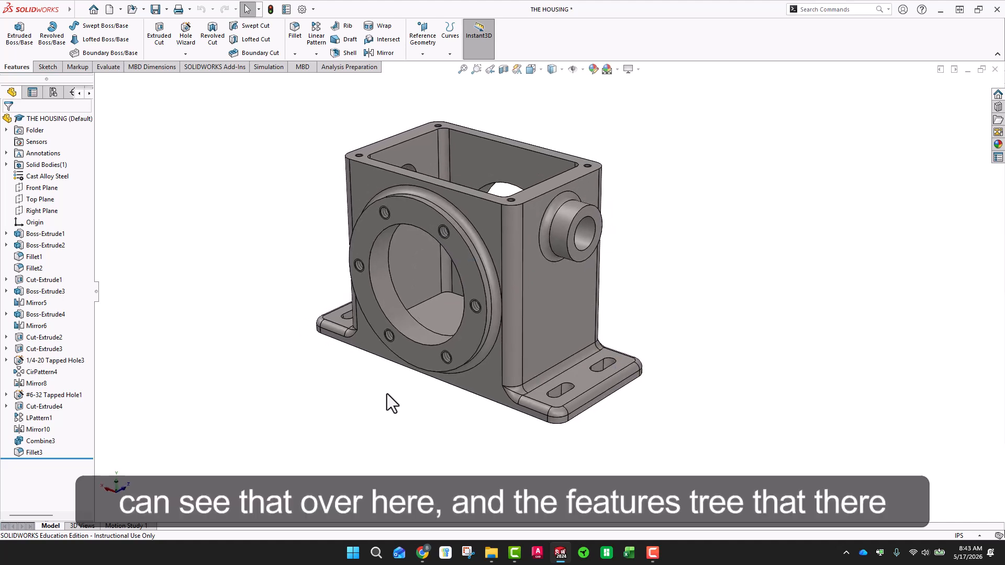
left_click_drag(100, 296, 121, 296)
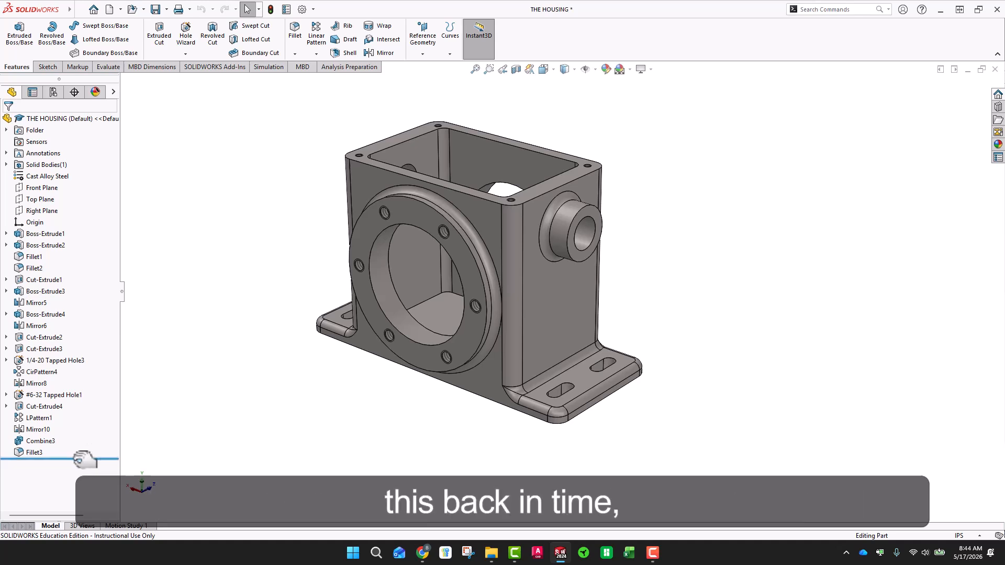
Roll the housing back to just after Boss-Extrude1 and examine the base plate's sketch and dimensions.
left_click_drag(85, 459, 85, 239)
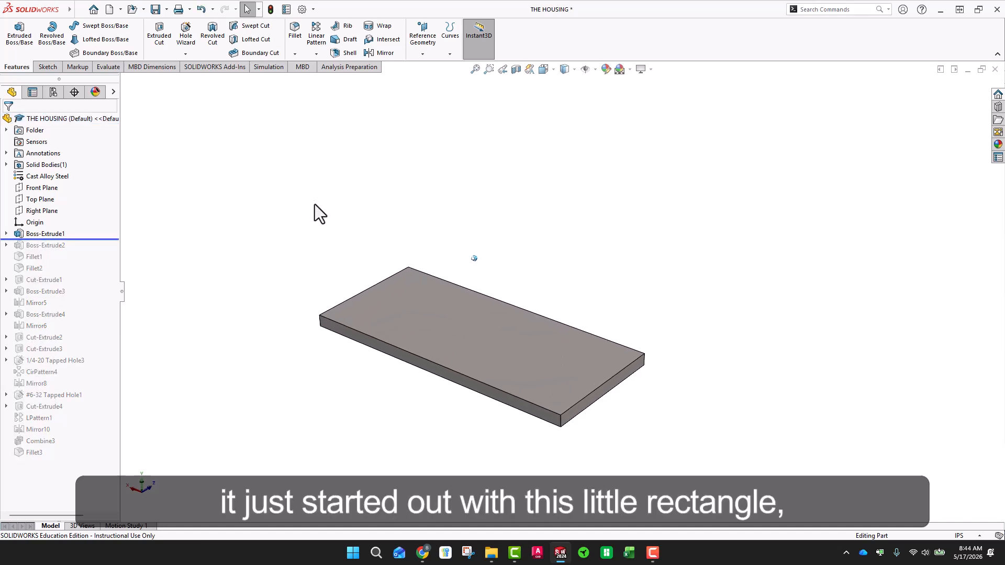
middle_click_drag(315, 204, 375, 297)
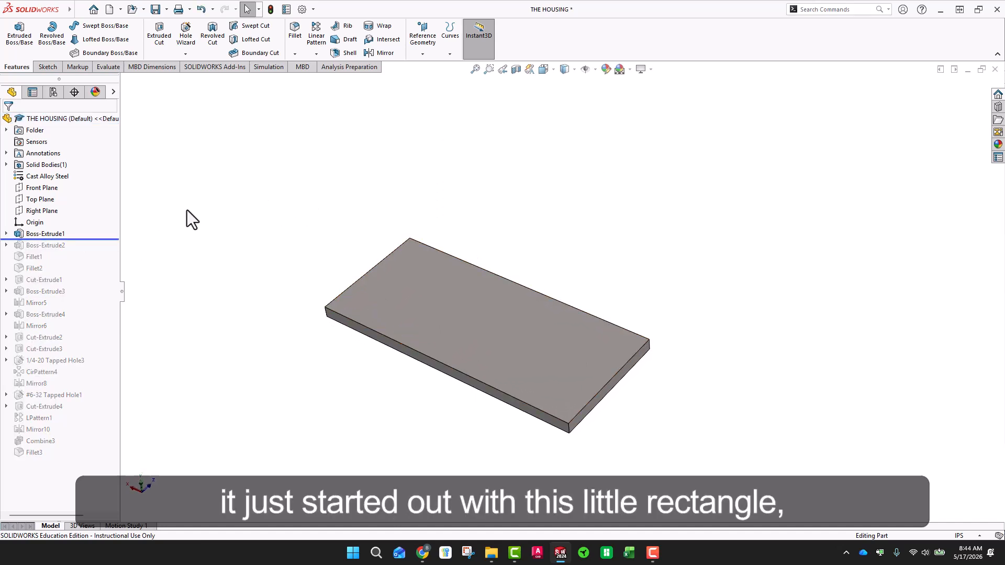
left_click(6, 234)
left_click(48, 245)
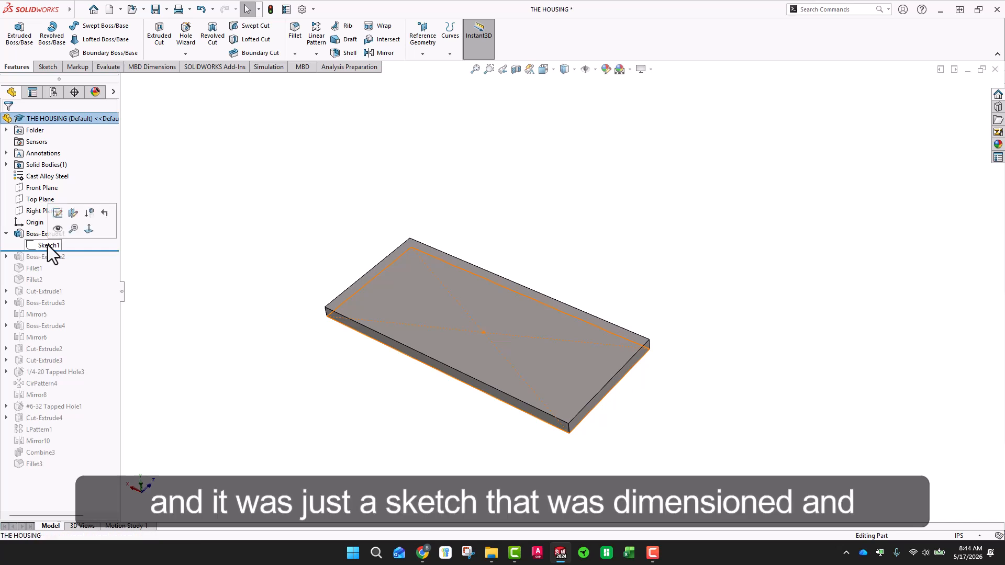
left_click(48, 245)
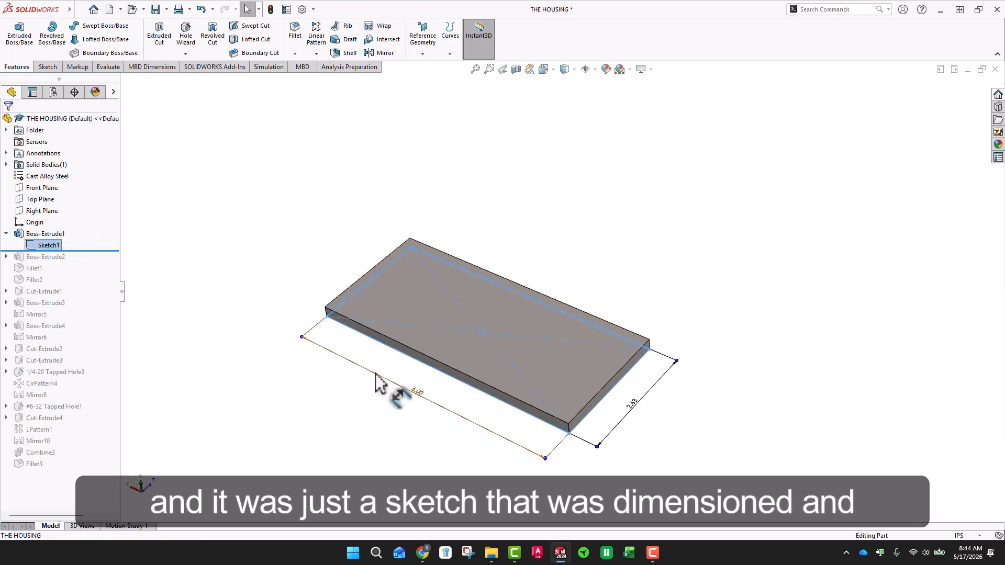
left_click(41, 234)
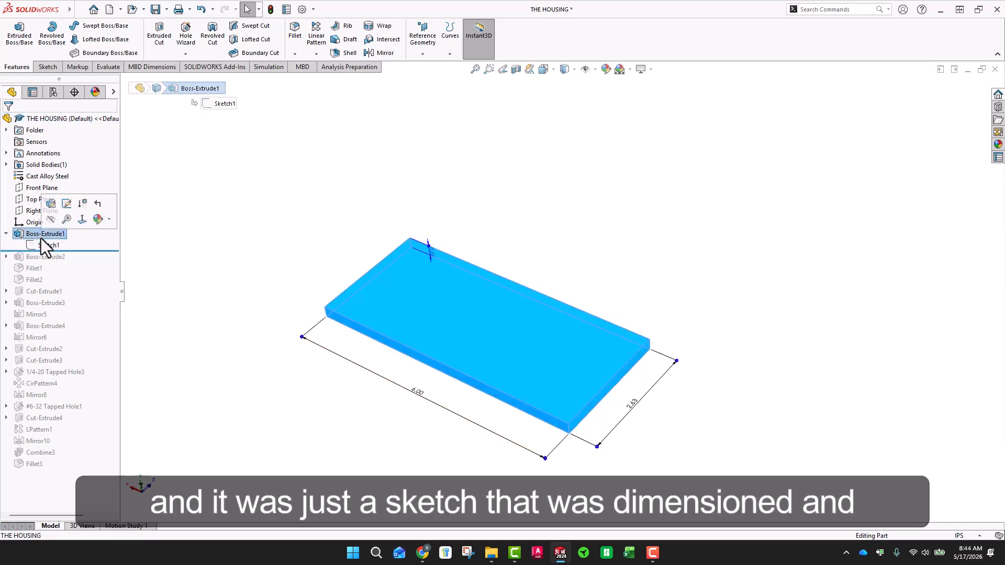
left_click(279, 232)
Roll the model forward past Boss-Extrude2 and examine the sketch that drives the upright block.
left_click_drag(74, 252, 83, 262)
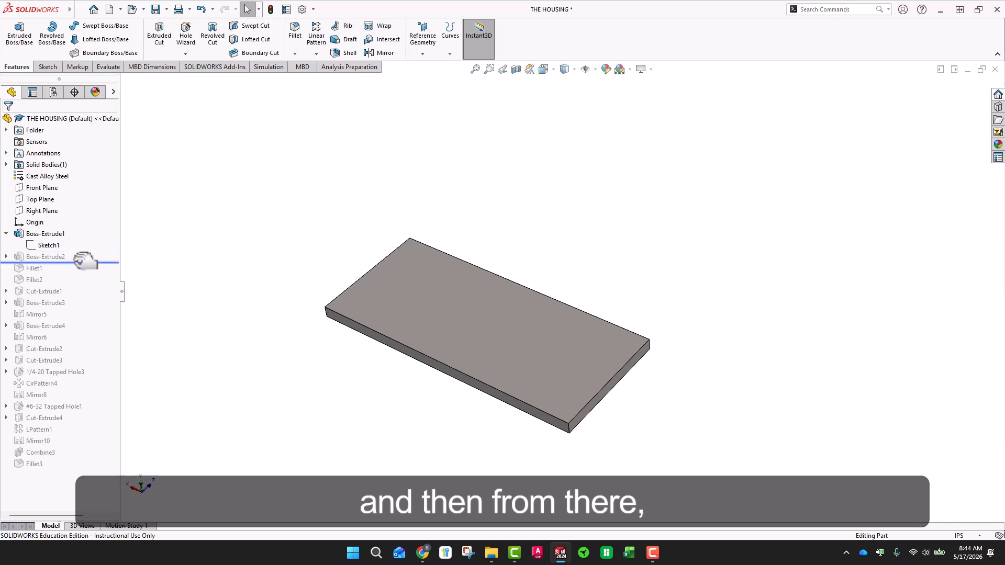
left_click(6, 257)
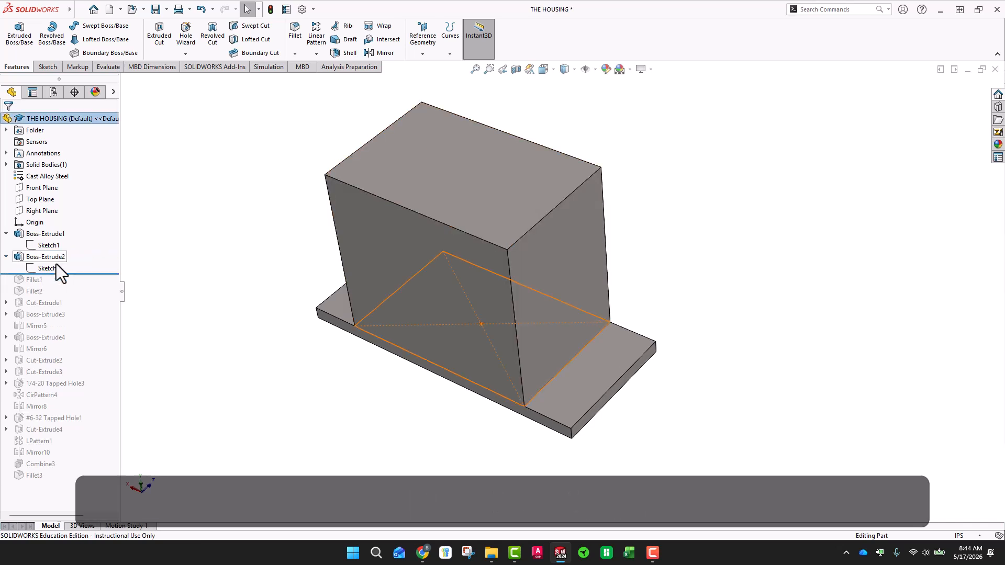
left_click(57, 268)
middle_click_drag(491, 460, 564, 372)
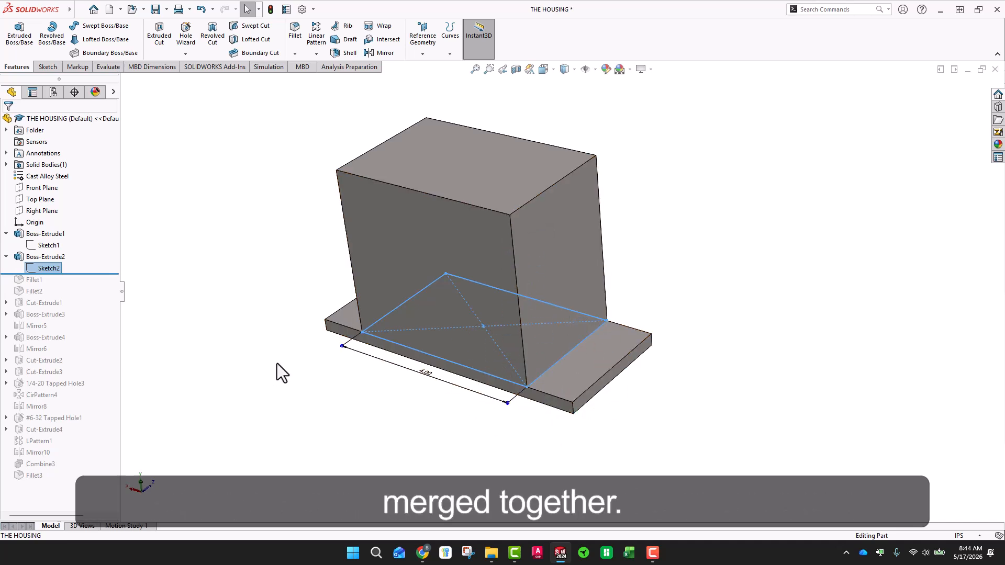
Roll forward through Fillet1, Fillet2 and Cut-Extrude1, and examine the cavity cut and its sketch.
left_click_drag(103, 275, 102, 284)
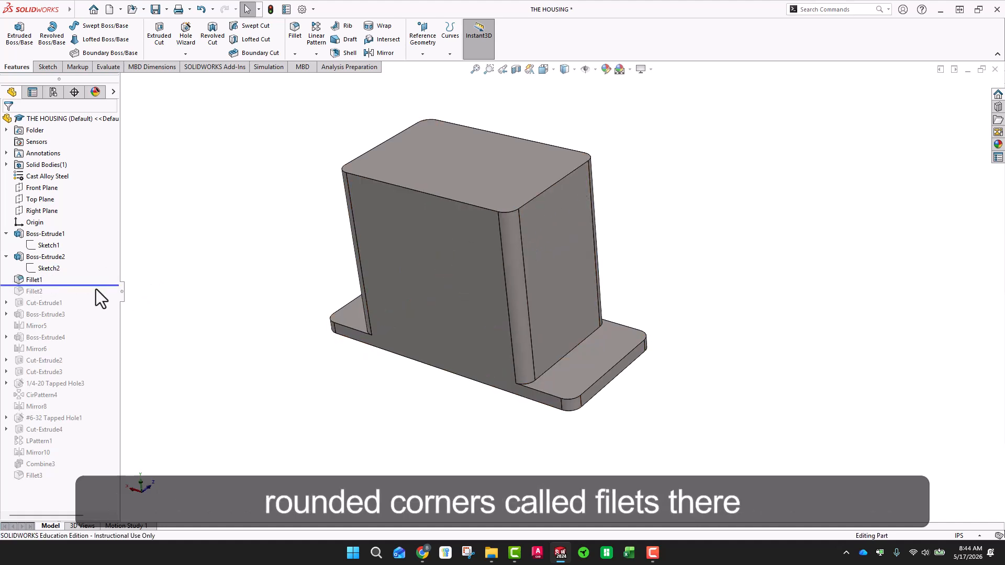
left_click_drag(105, 285, 102, 309)
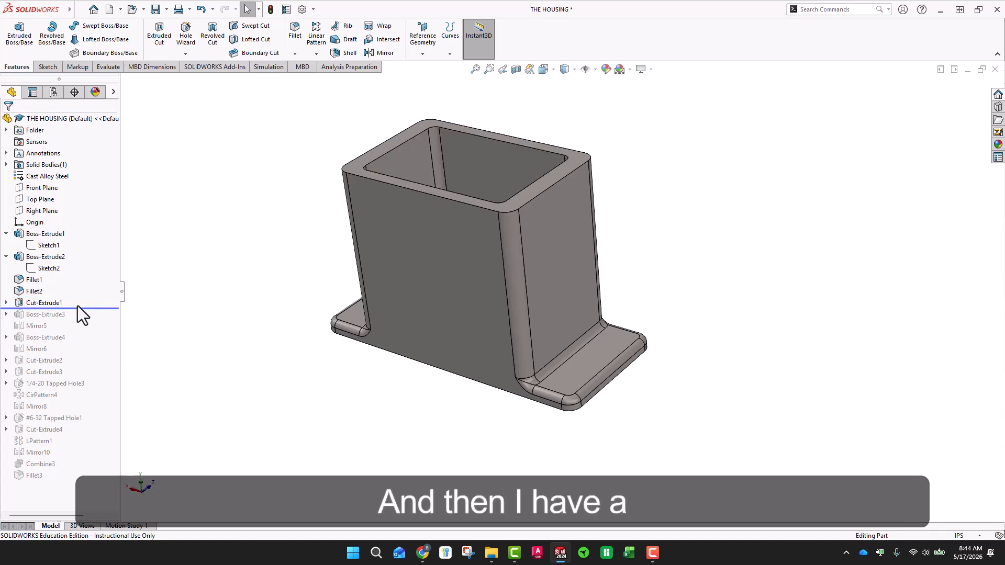
left_click(42, 303)
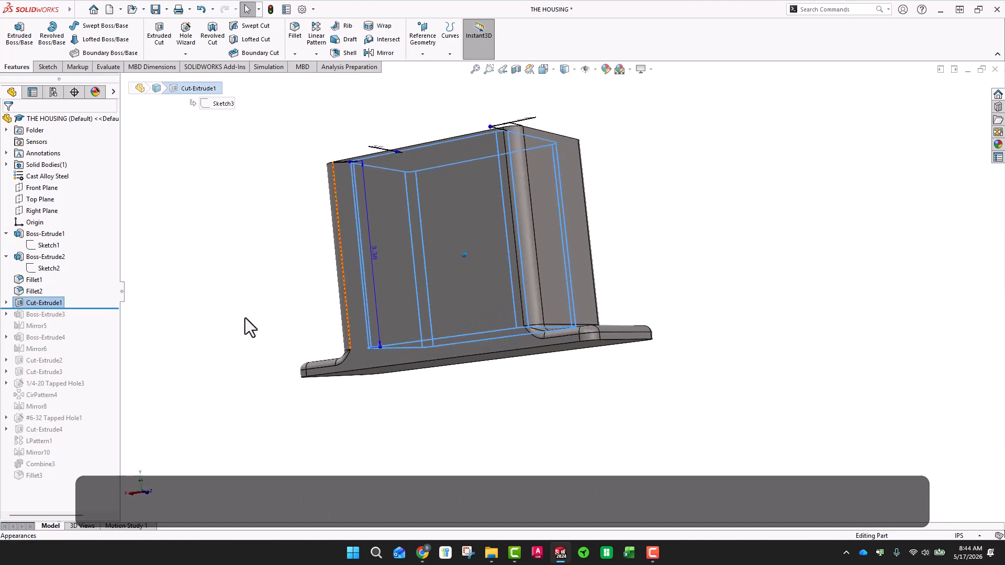
left_click(6, 303)
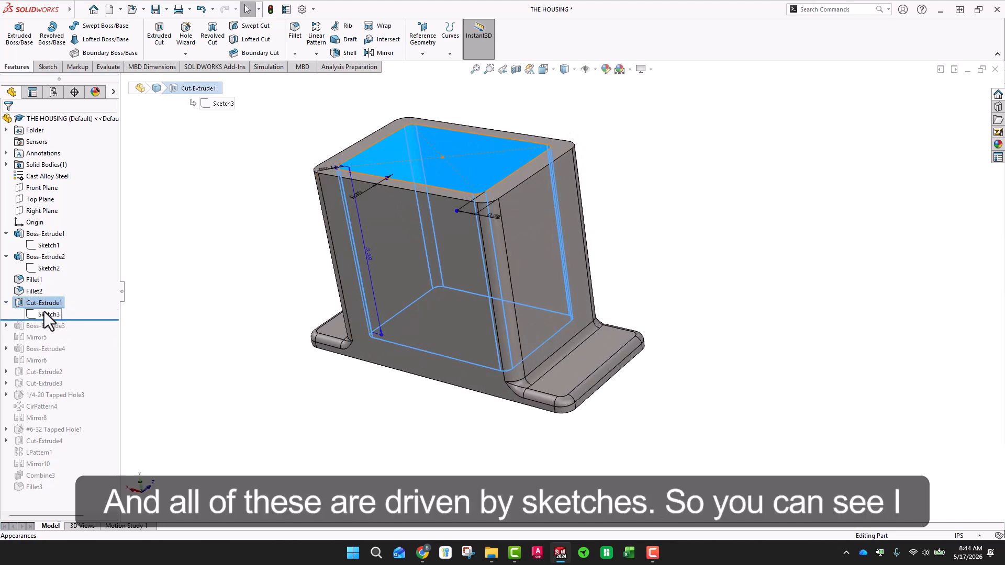
left_click(46, 313)
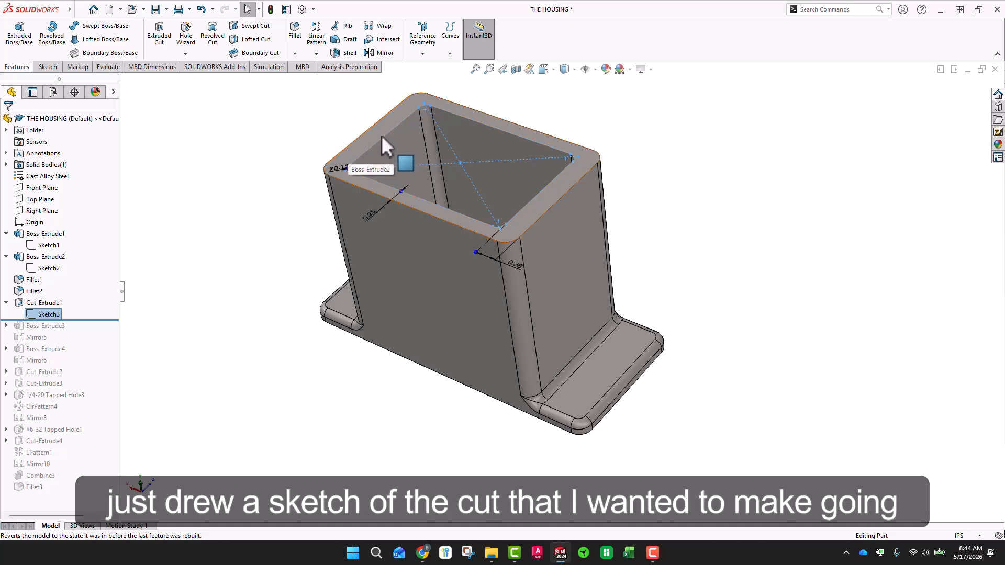
left_click(228, 219)
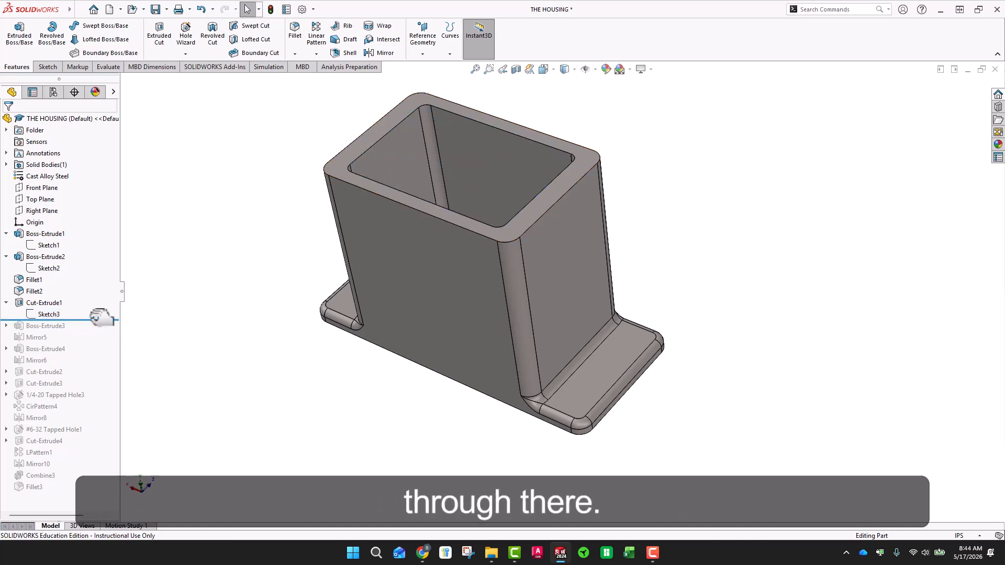
Roll forward past Boss-Extrude3 and examine the circular boss on the housing's side wall.
left_click_drag(102, 319, 99, 330)
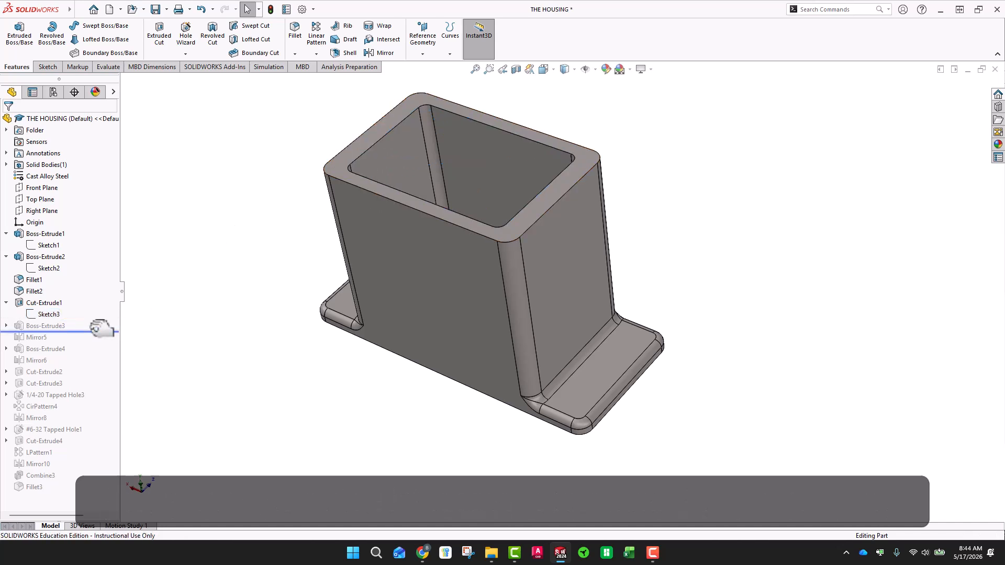
left_click(48, 324)
mouse_move(447, 209)
middle_mouse_down()
mouse_move(451, 220)
mouse_move(557, 215)
middle_mouse_up()
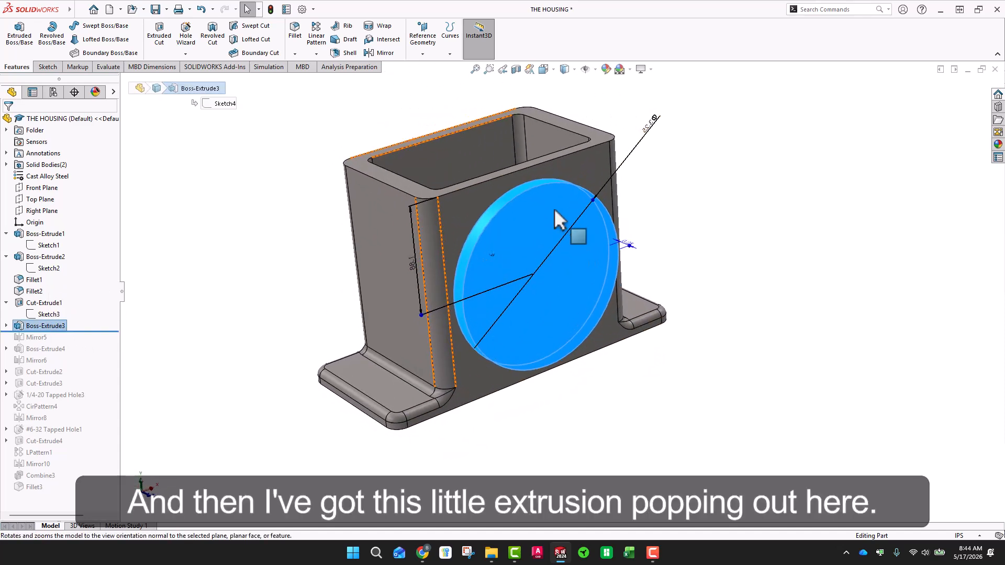
Roll forward past Mirror5 and examine the mirrored circular boss on the opposite side of the housing.
left_click_drag(105, 331, 95, 344)
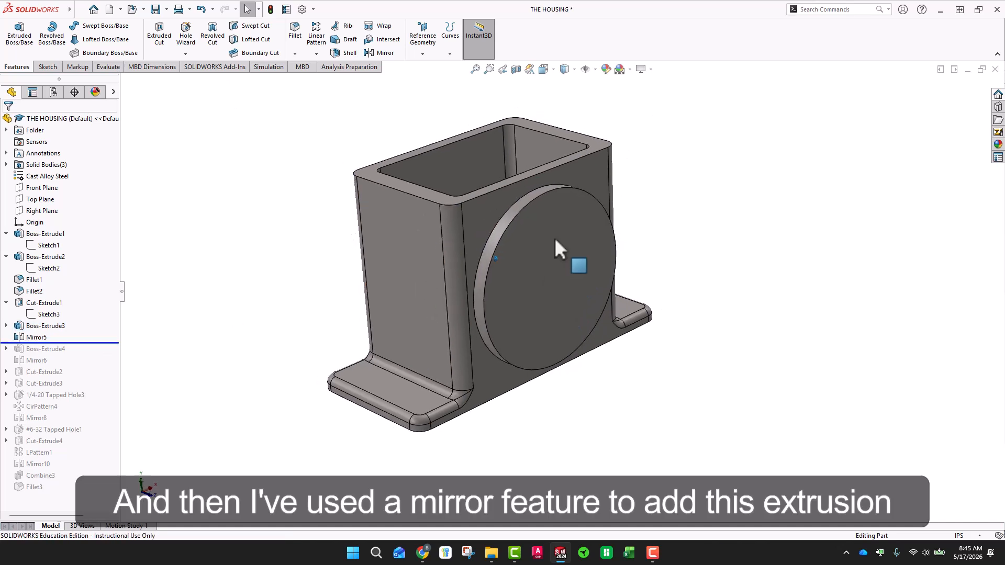
key("Left")
key("Left")
key("Left")
key("Left")
key("Left")
key("Left")
scroll(554, 274, "down", 1)
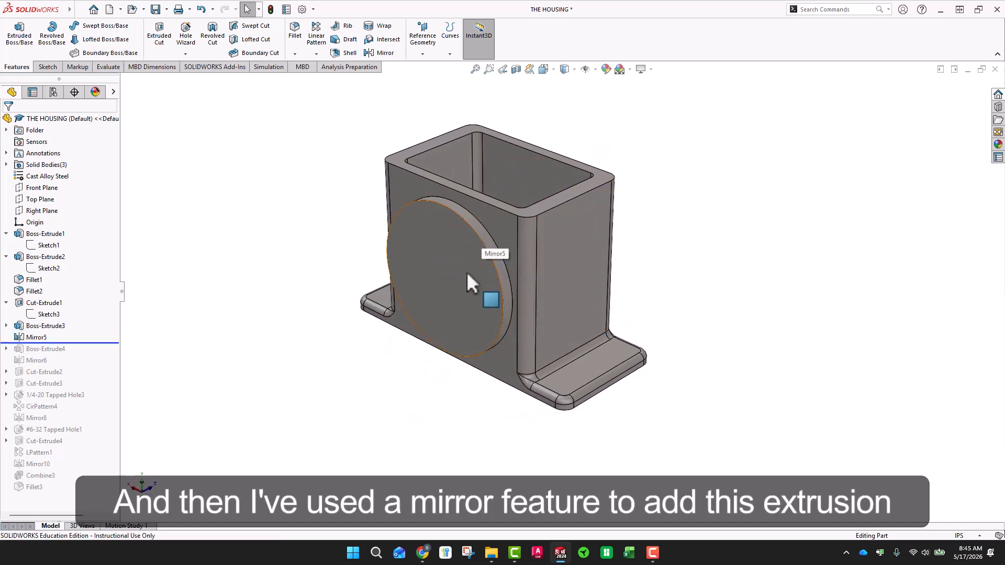
key("Left")
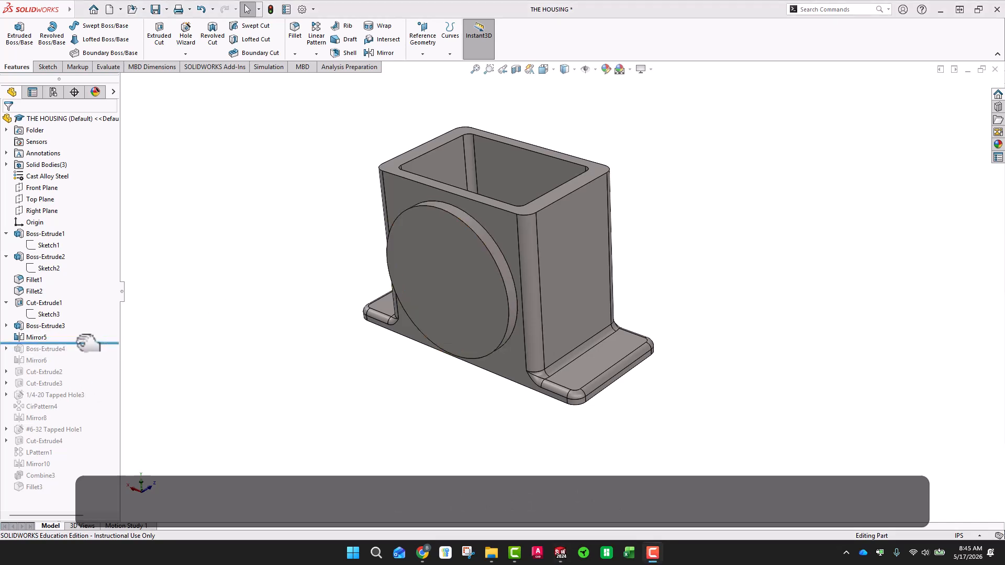
Roll forward past CirPattern4, inspect the 1/4-20 tapped hole feature, and roll on to the end of the feature tree.
left_click_drag(86, 343, 90, 411)
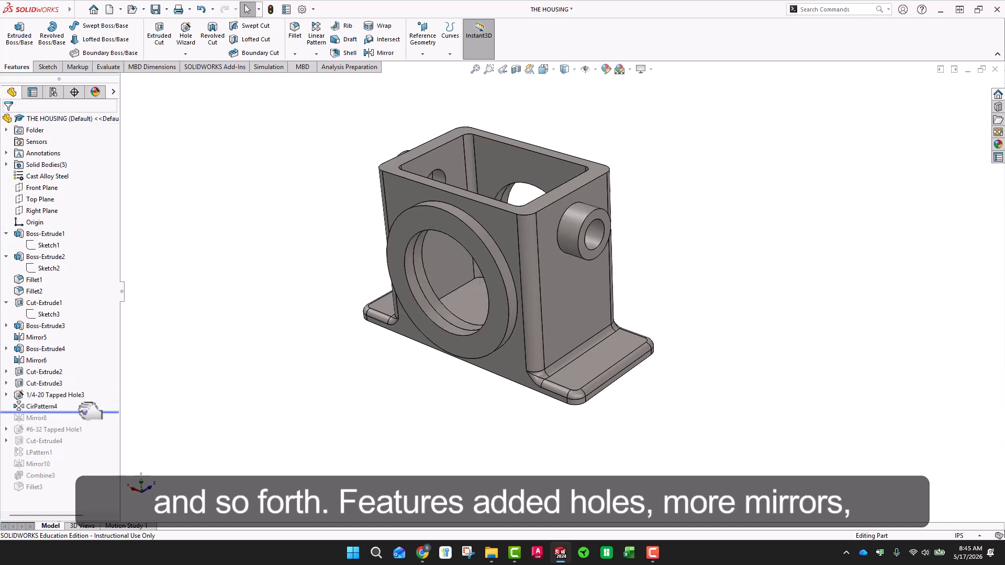
left_click(71, 395)
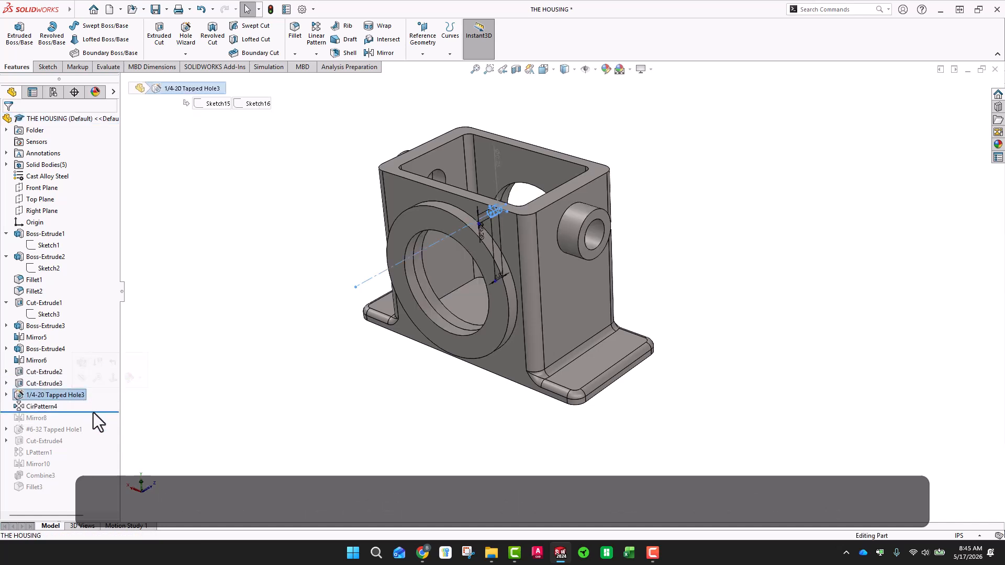
left_click_drag(92, 414, 94, 494)
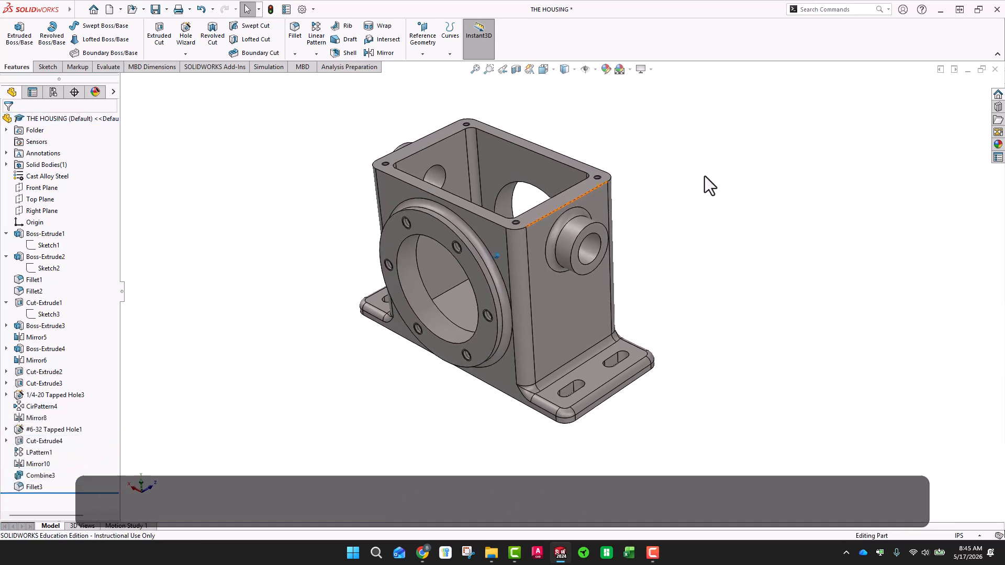
Save the housing part and close it.
left_click(152, 11)
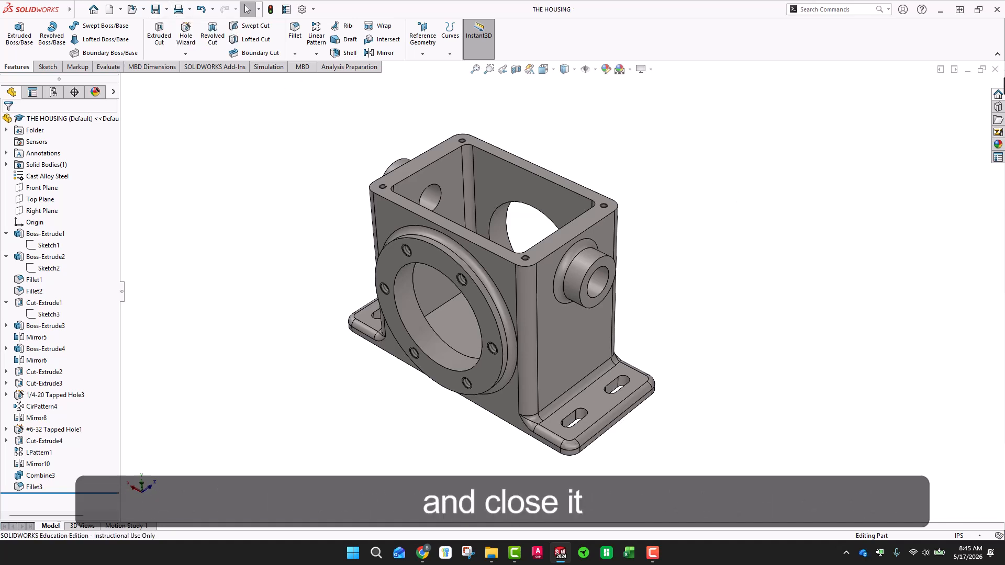
left_click(995, 70)
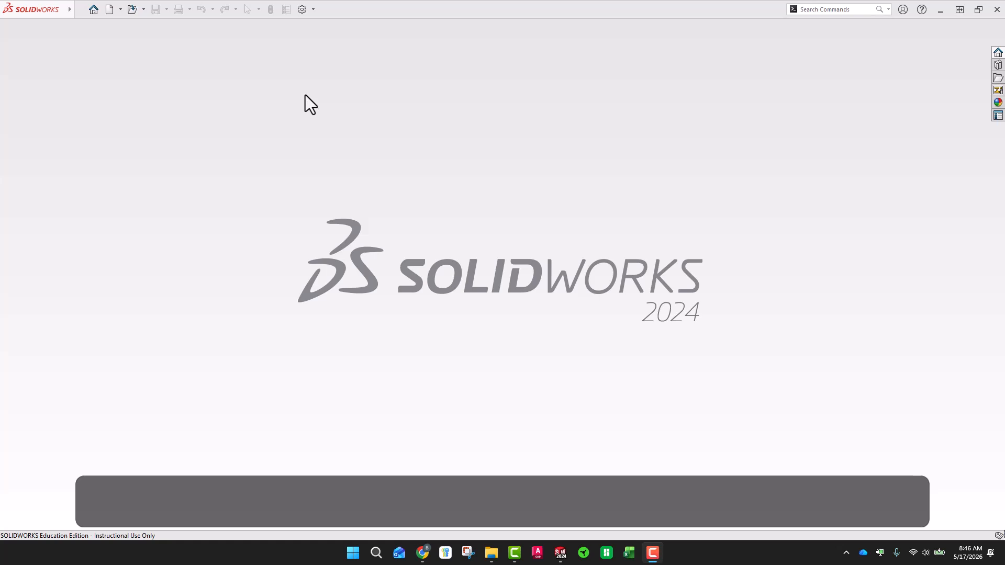
Create a new Part document from the novice view of the new document dialog.
left_click(110, 10)
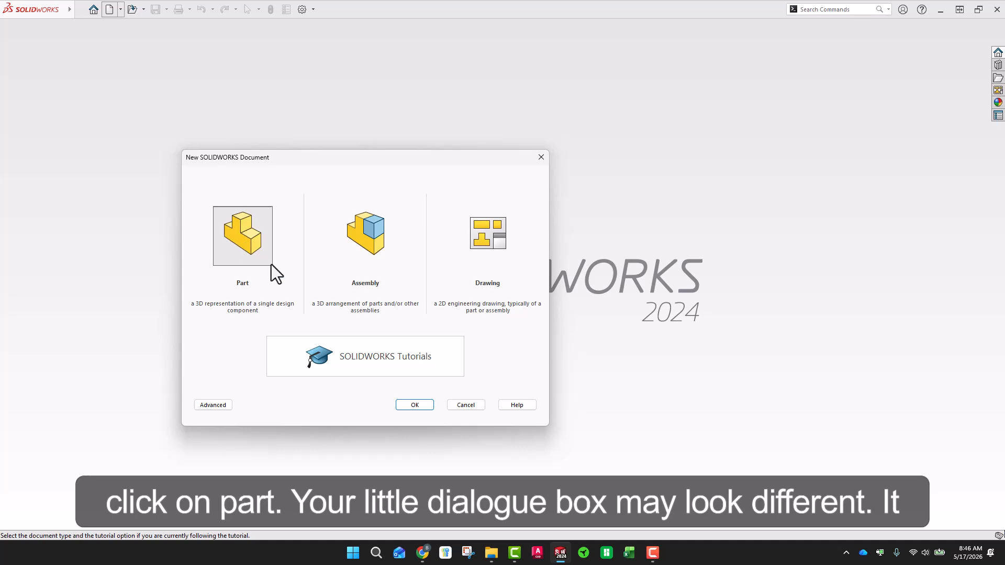
left_click_drag(337, 160, 433, 134)
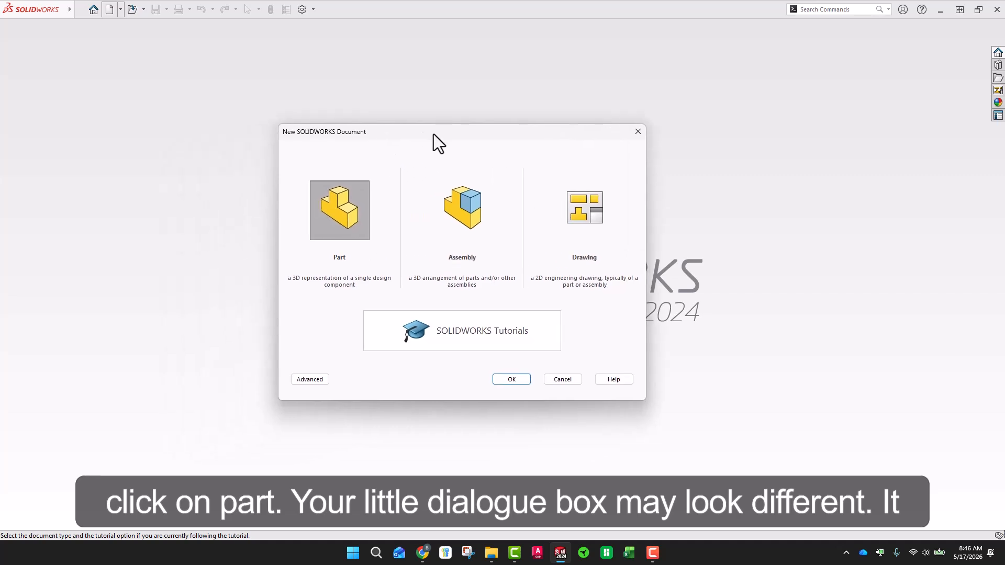
left_click(316, 378)
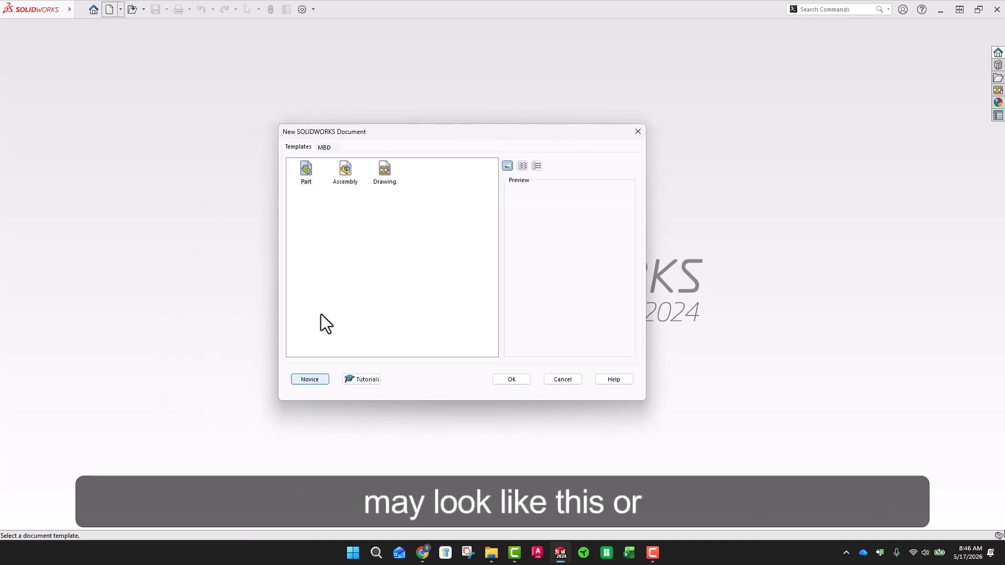
left_click(317, 379)
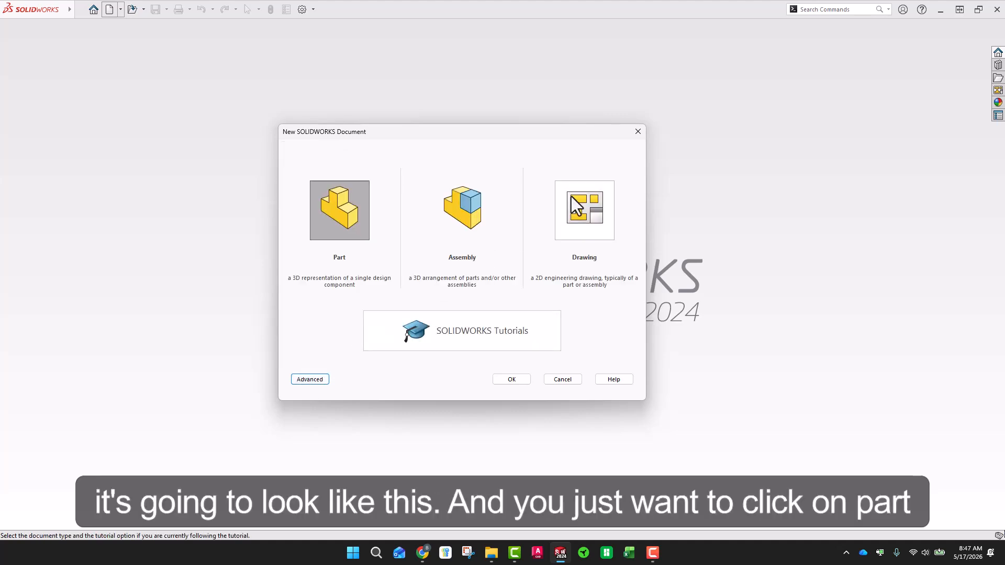
left_click(349, 209)
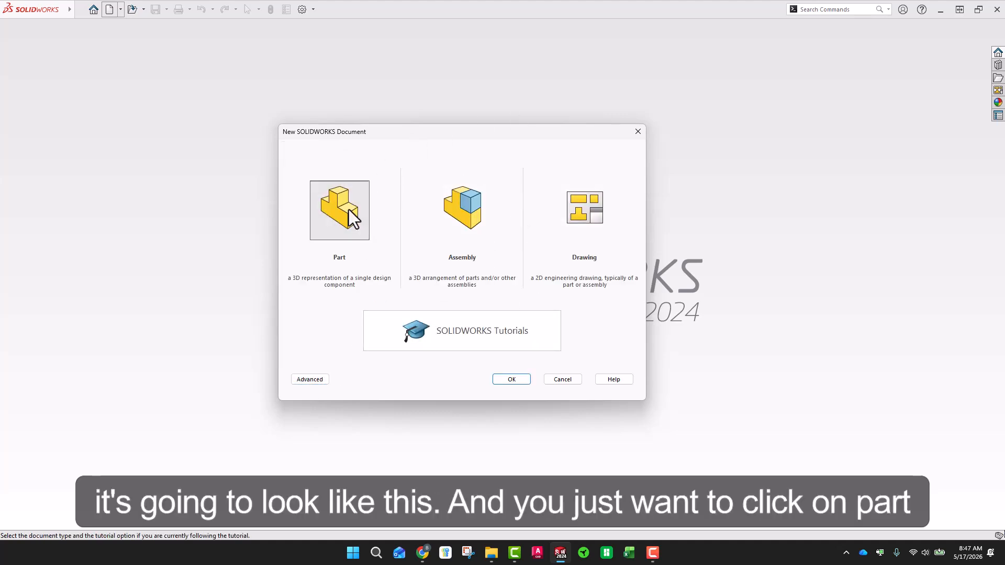
left_click(512, 380)
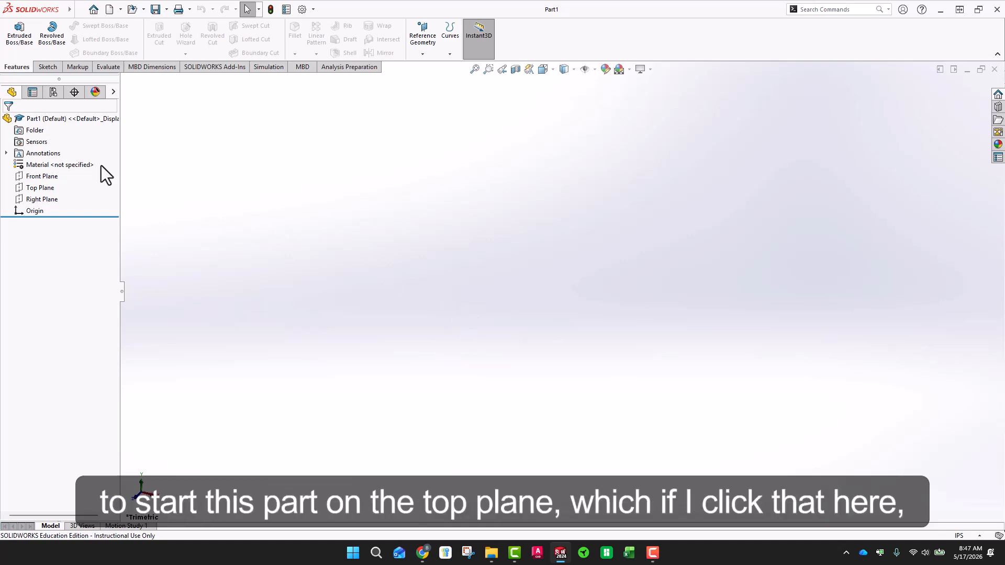
Start a sketch on the Top Plane and draw a center rectangle about 6.5 by 3.3 in, centred on the origin.
left_click(41, 188)
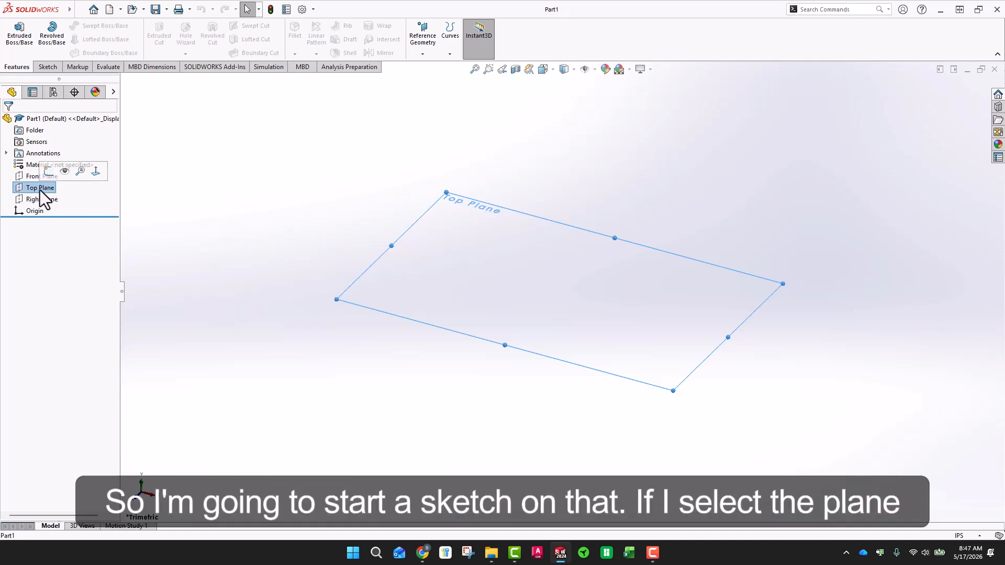
left_click(49, 172)
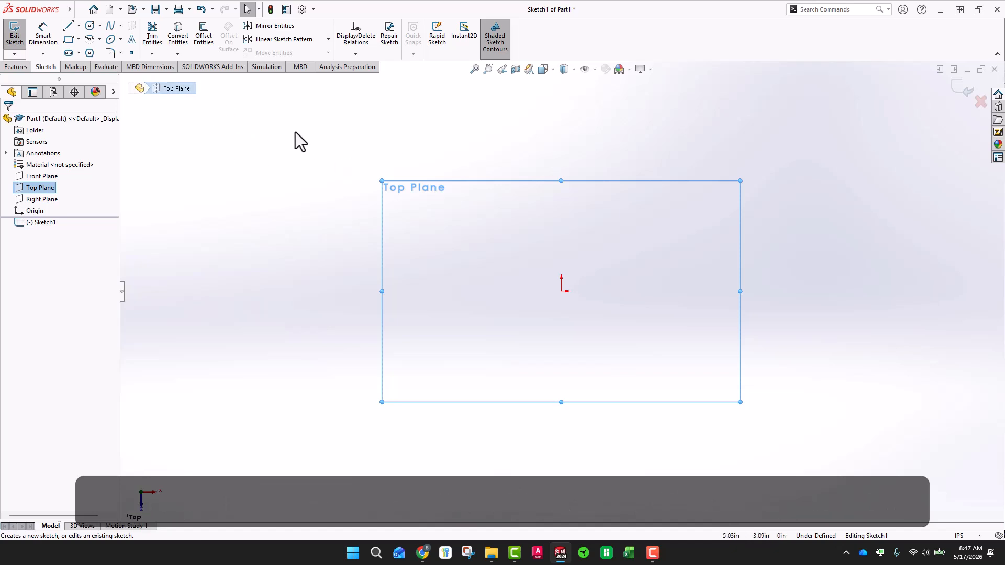
left_click(79, 41)
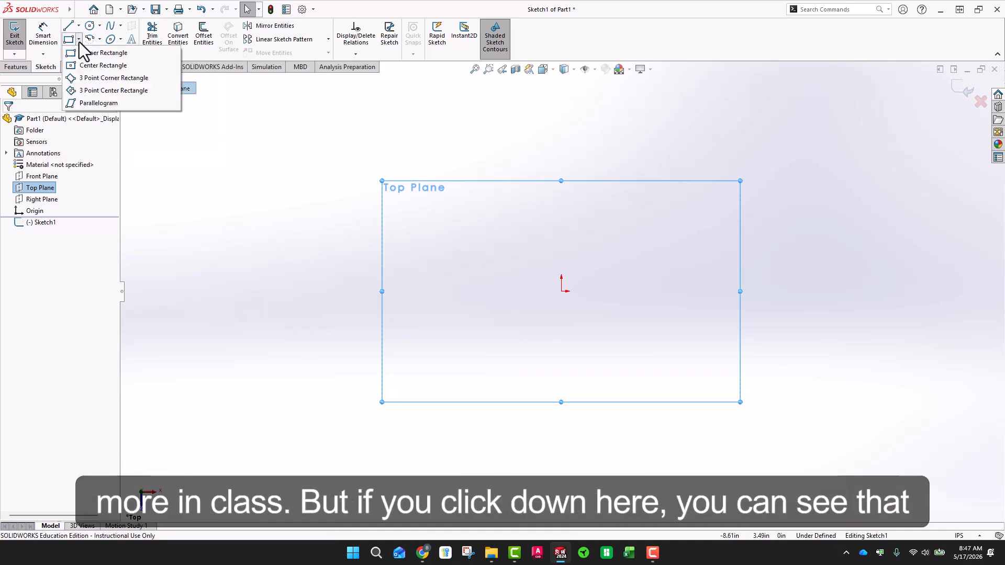
left_click(90, 67)
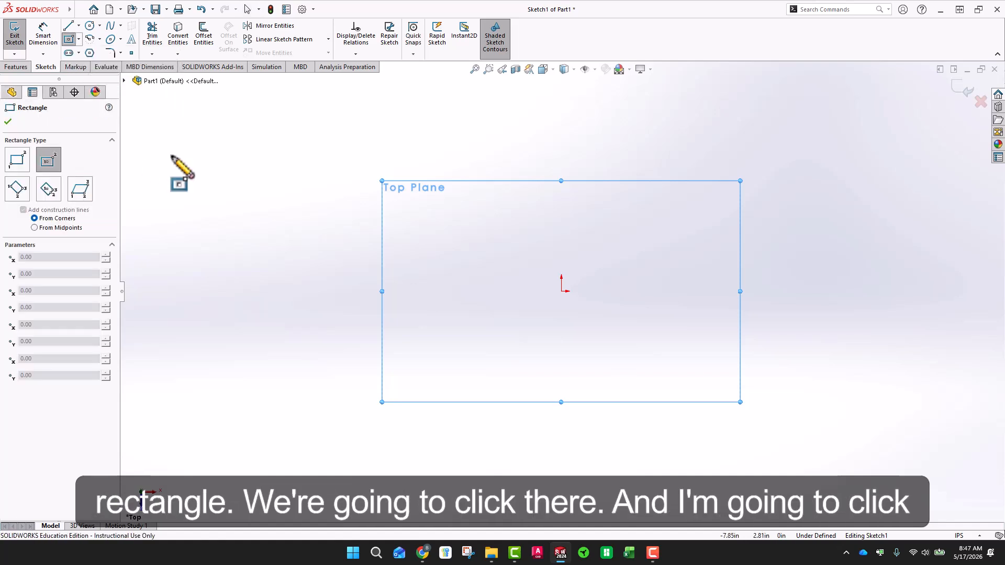
left_click(562, 292)
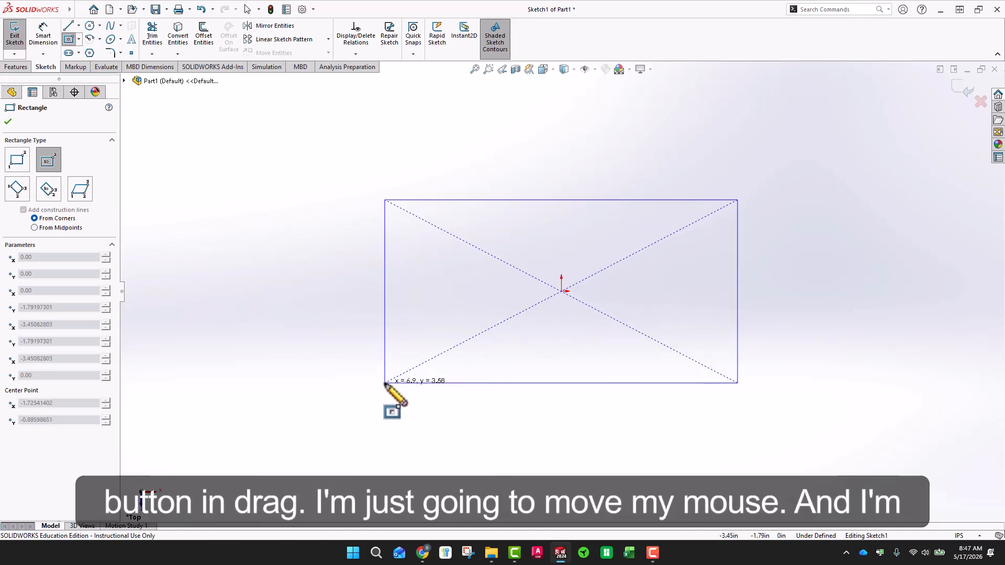
left_click(395, 376)
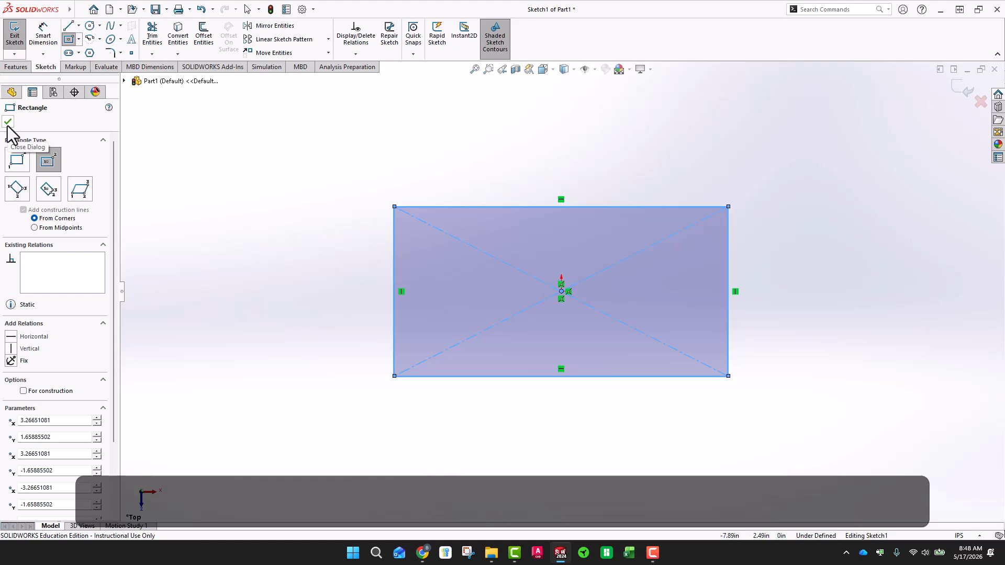
key("Escape")
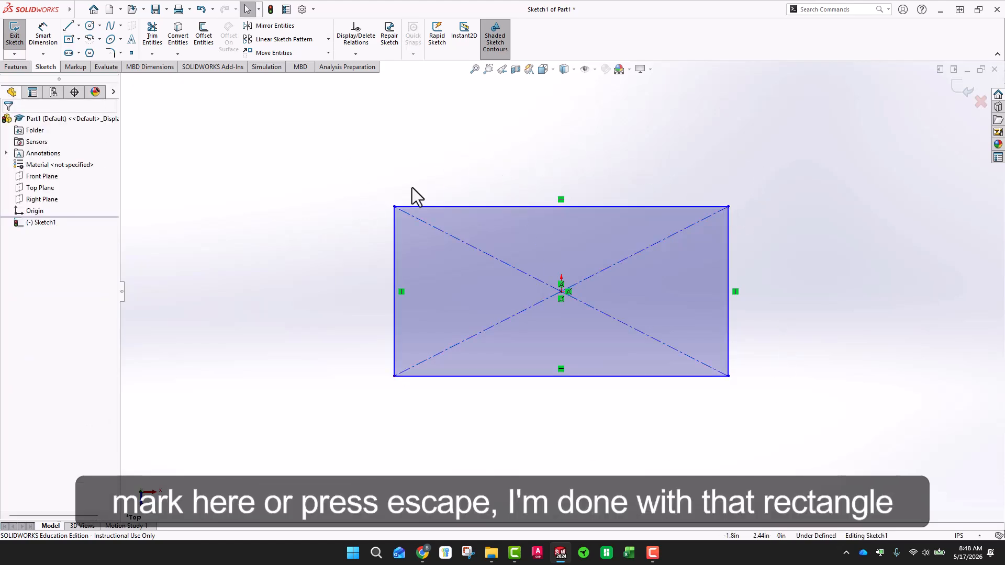
Dimension the rectangle's upper horizontal edge to 6 in with Smart Dimension.
scroll(860, 287, "up", 1)
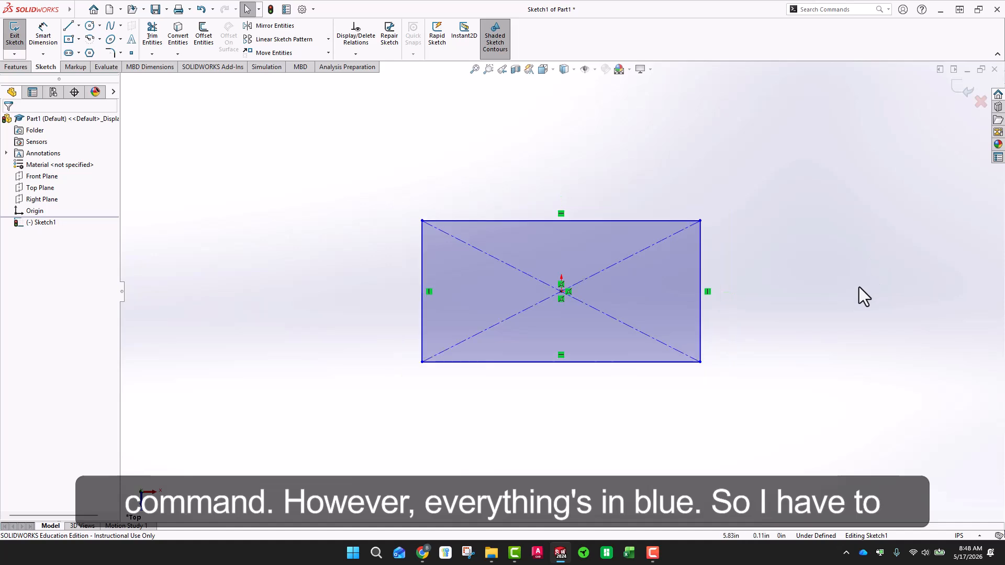
scroll(605, 291, "down", 1)
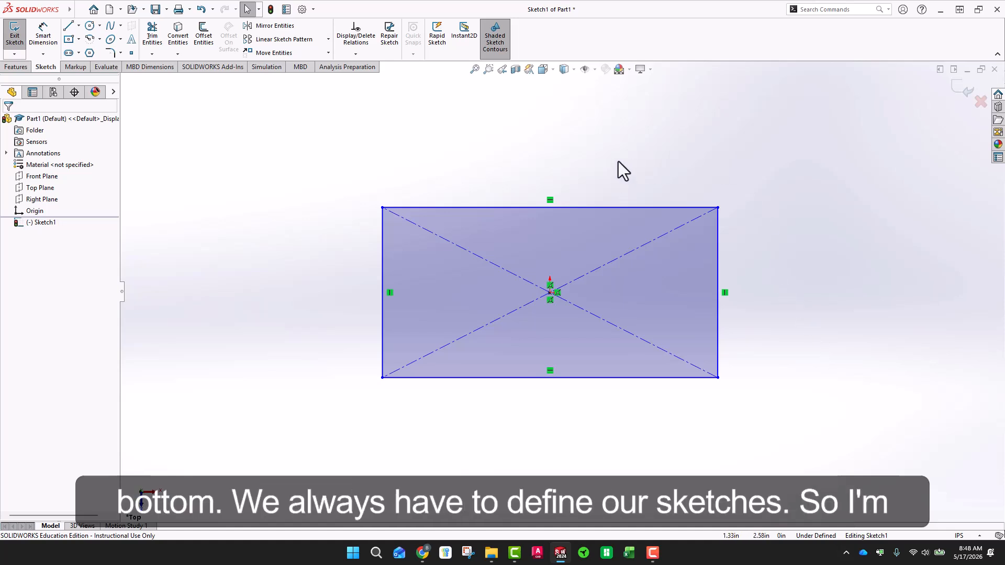
left_click(46, 42)
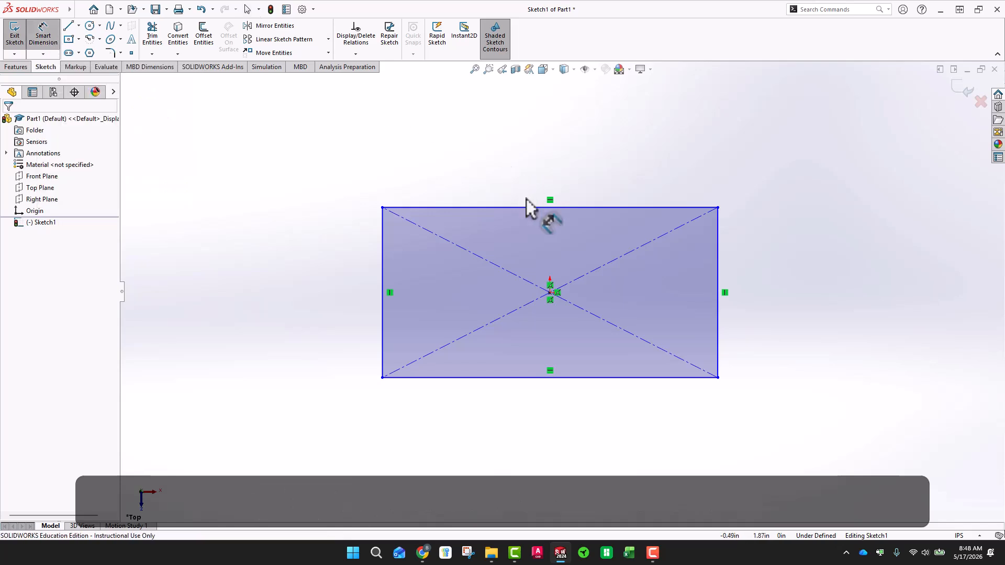
left_click(562, 207)
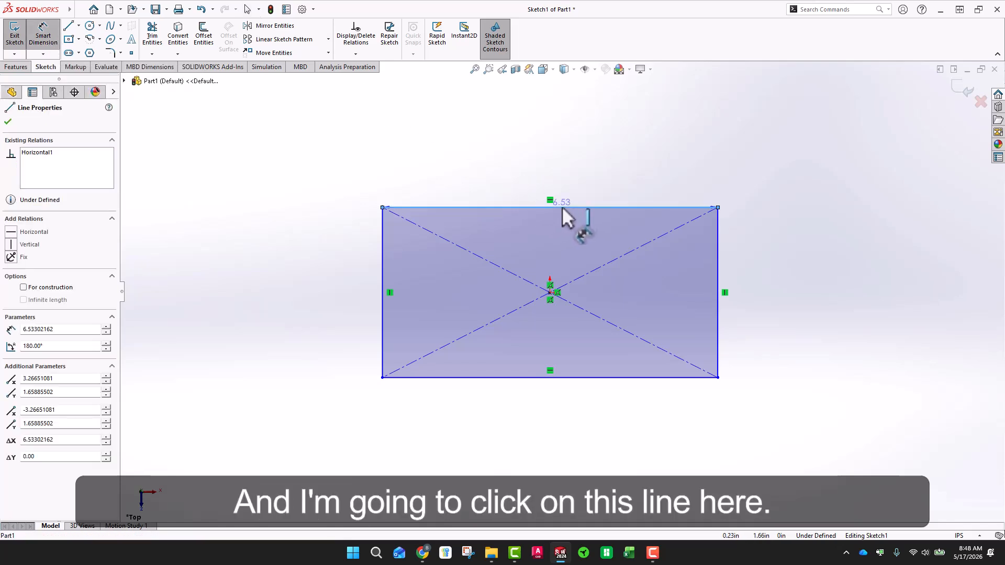
left_click(550, 173)
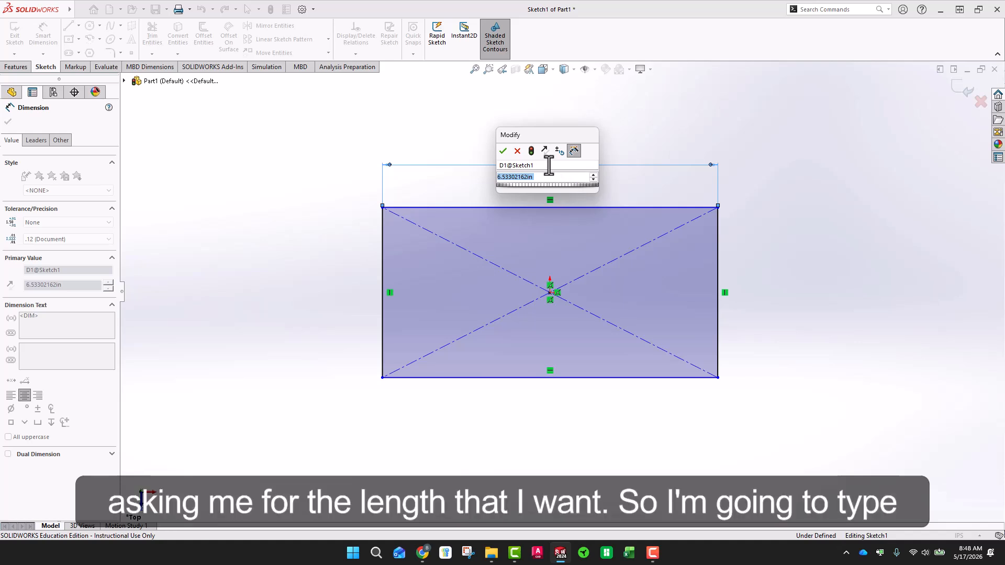
type("6")
key("Return")
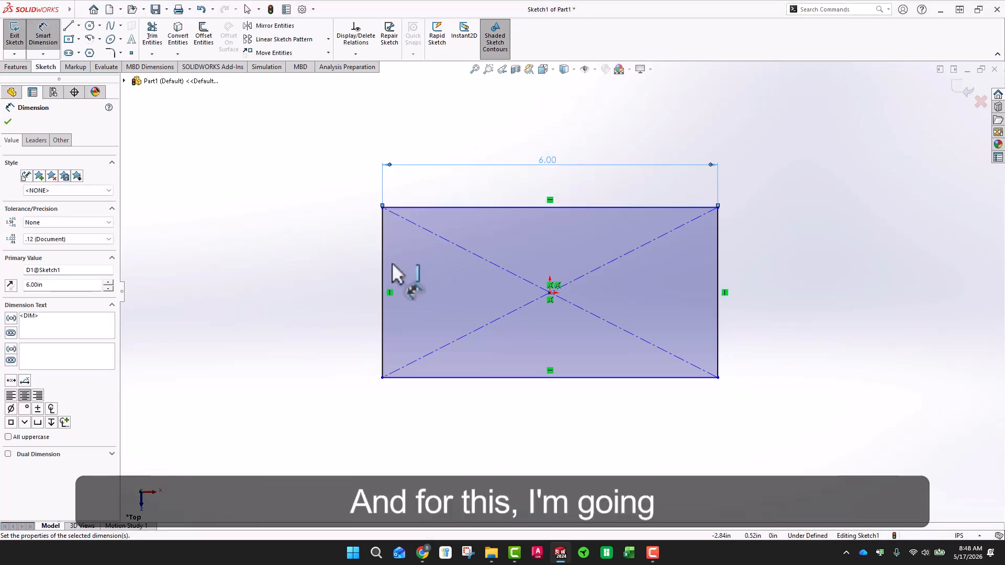
Dimension the rectangle's vertical edge to 2.625 in and end the dimensioning.
left_click(384, 270)
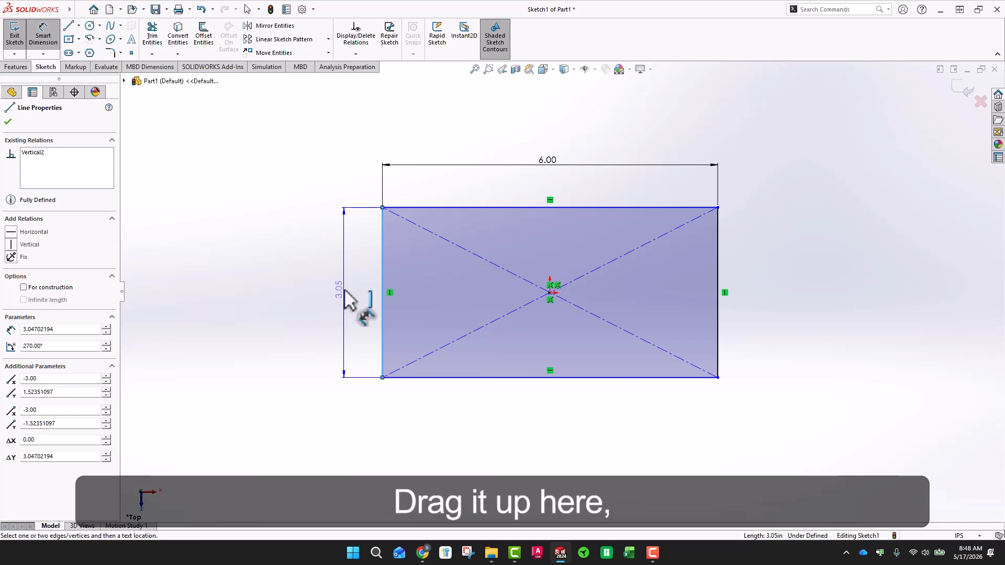
left_click(344, 290)
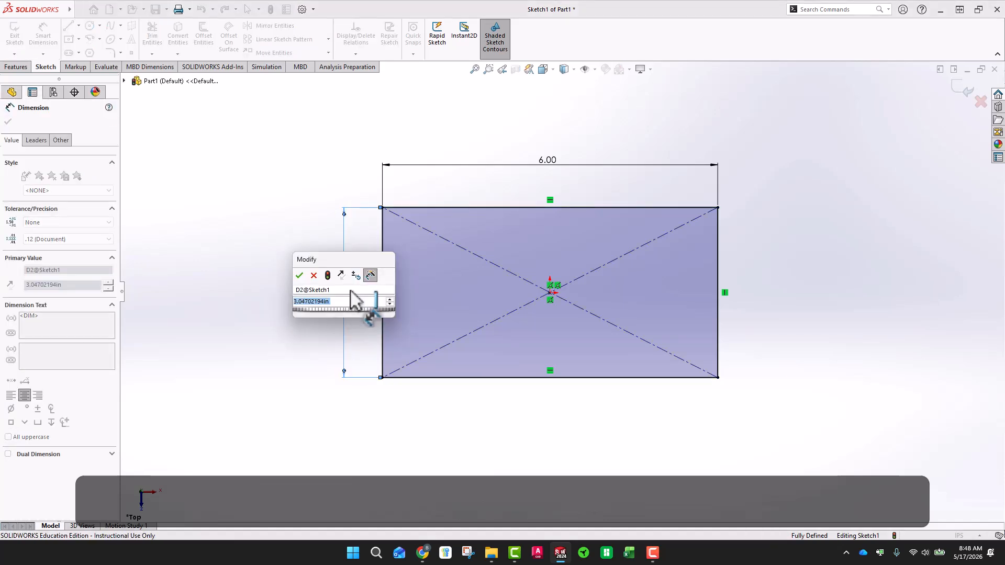
type("2.625")
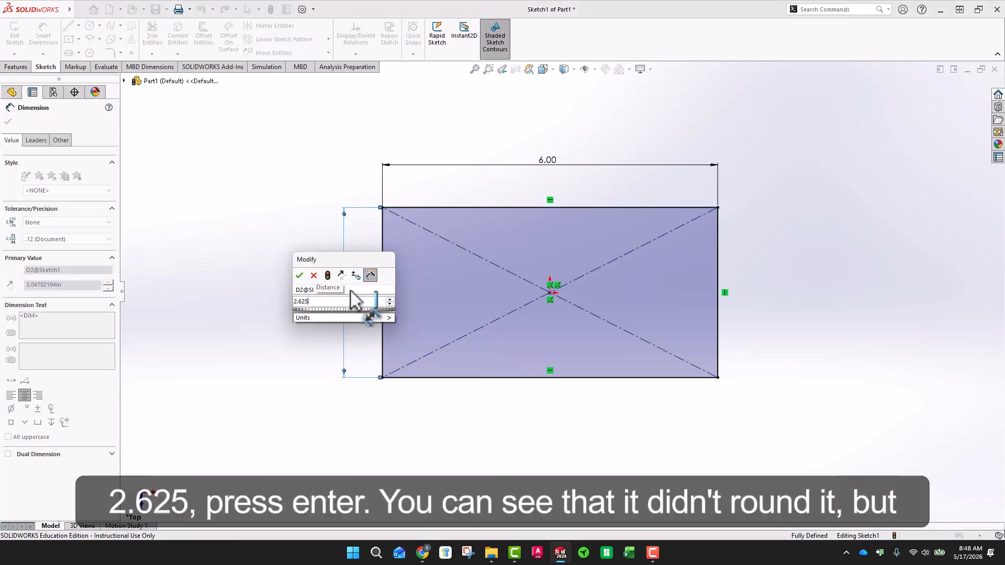
key("Return")
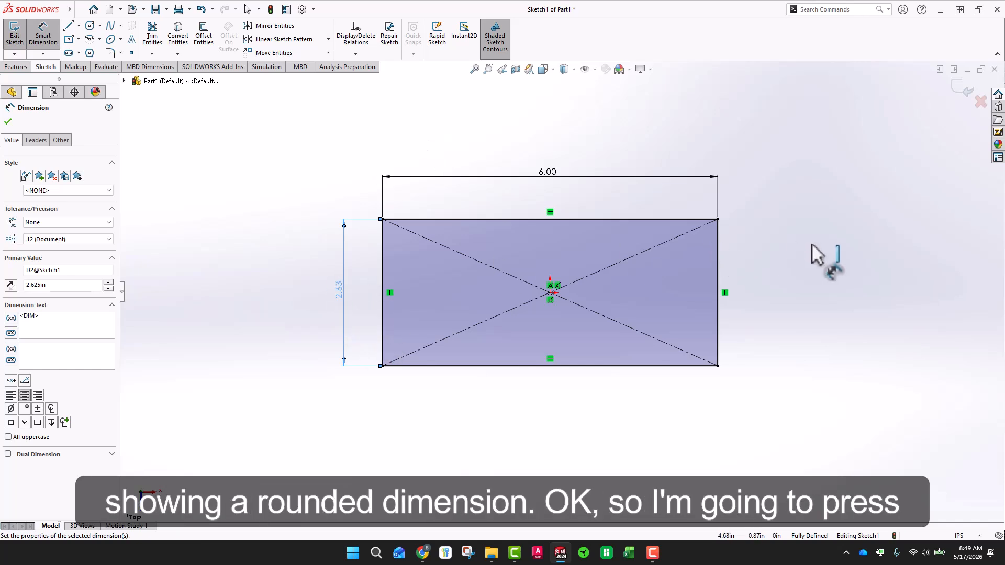
key("Escape")
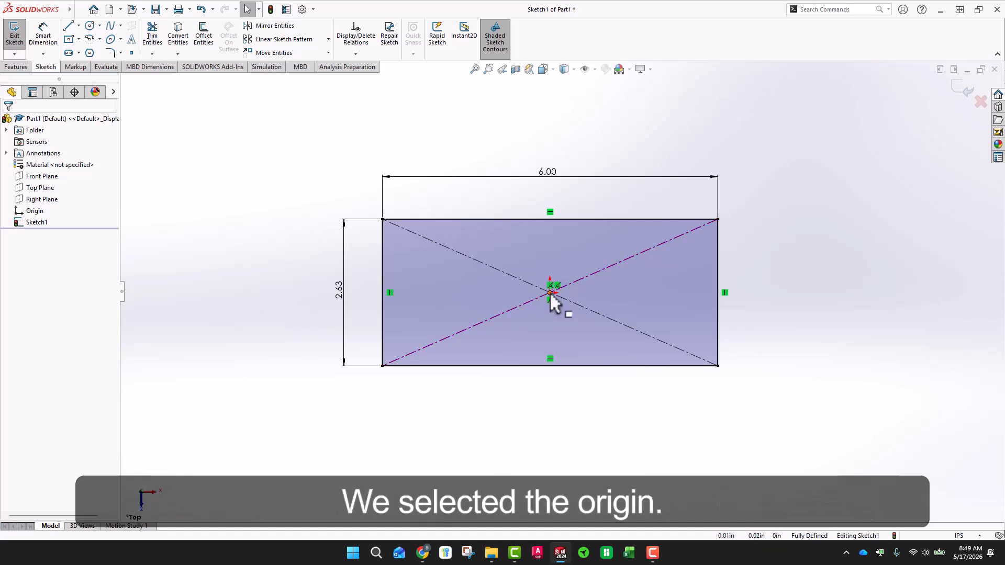
Sketch a second center rectangle about 6 in wide, clear of the origin, and move it by its centre point.
scroll(883, 276, "up", 4)
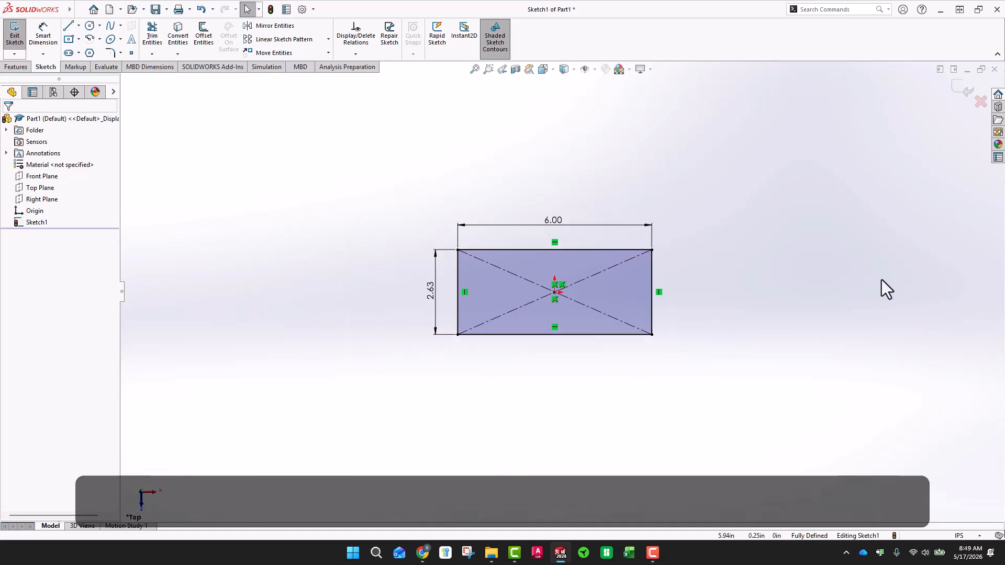
scroll(881, 280, "down", 1)
left_click(71, 39)
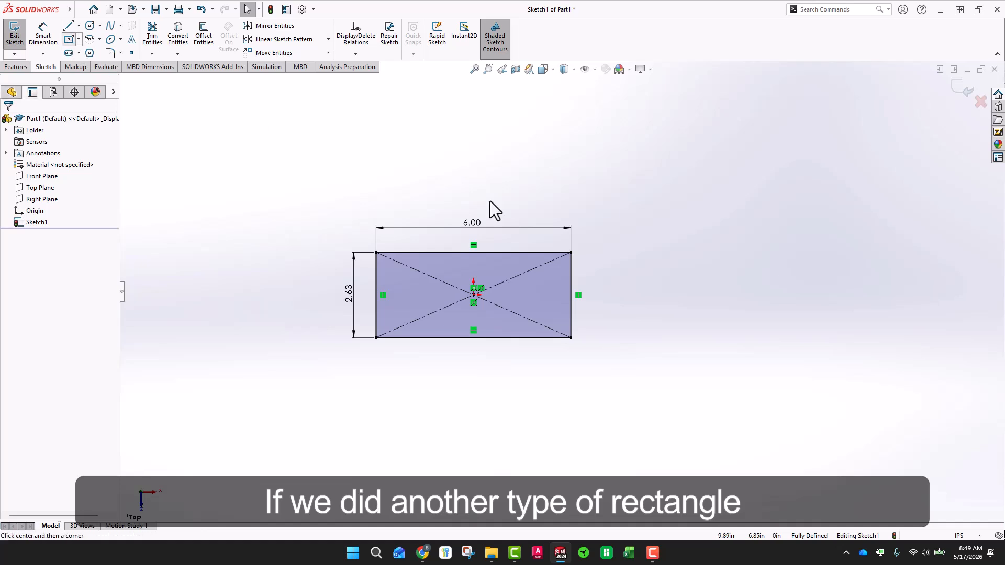
left_click(686, 232)
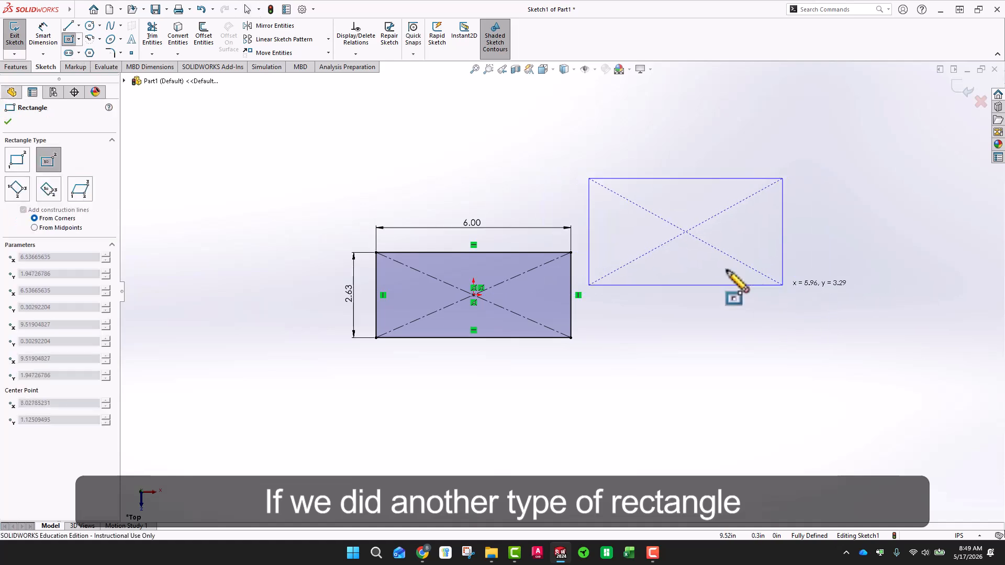
left_click(783, 282)
key("Escape")
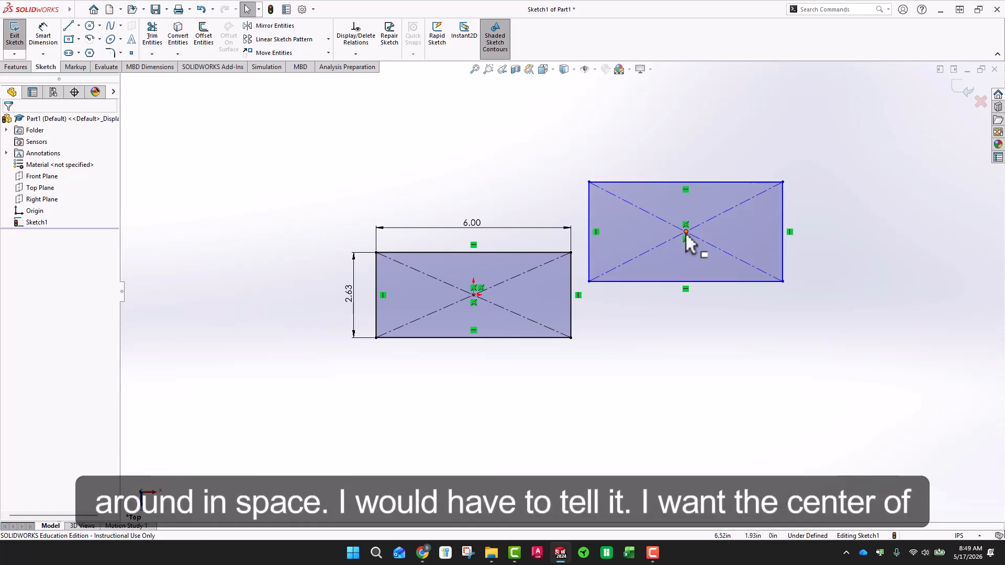
left_click_drag(686, 234, 721, 244)
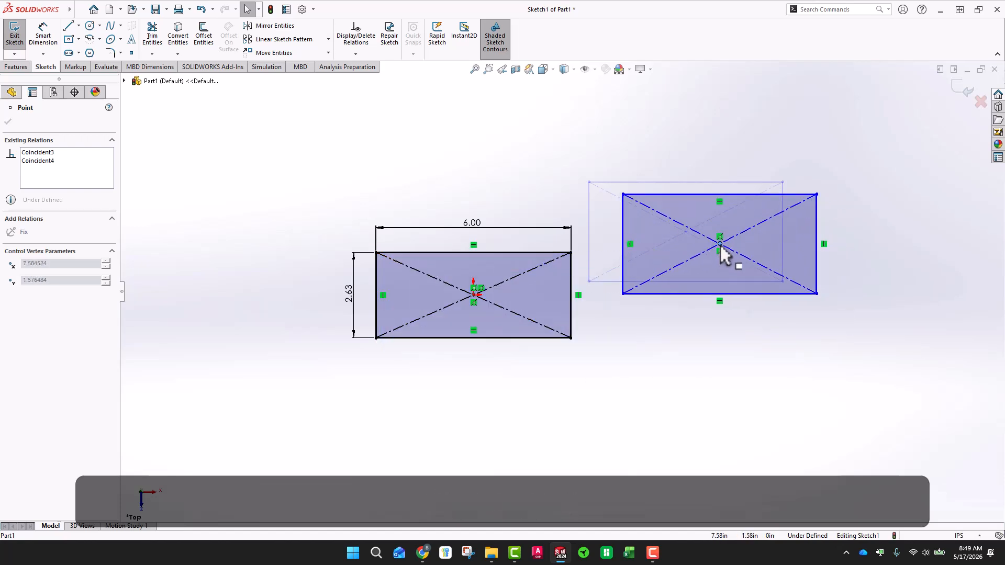
Select the whole second rectangle beside the dimensioned one and delete it.
left_click(927, 160)
left_click_drag(881, 155, 615, 322)
key("Delete")
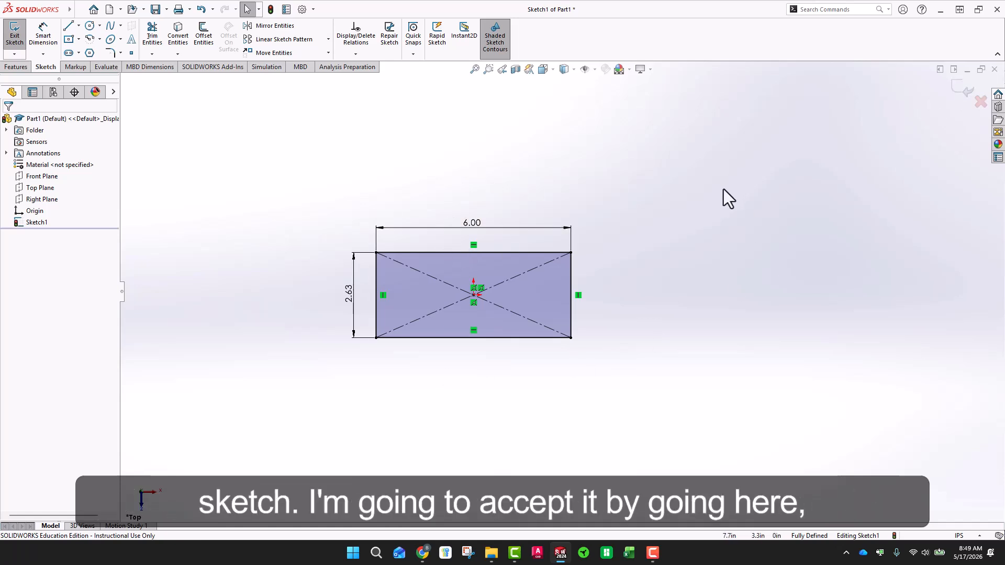
Accept the sketch and extrude the rectangle upward as a boss with a Blind depth of 0.25 in.
left_click(957, 90)
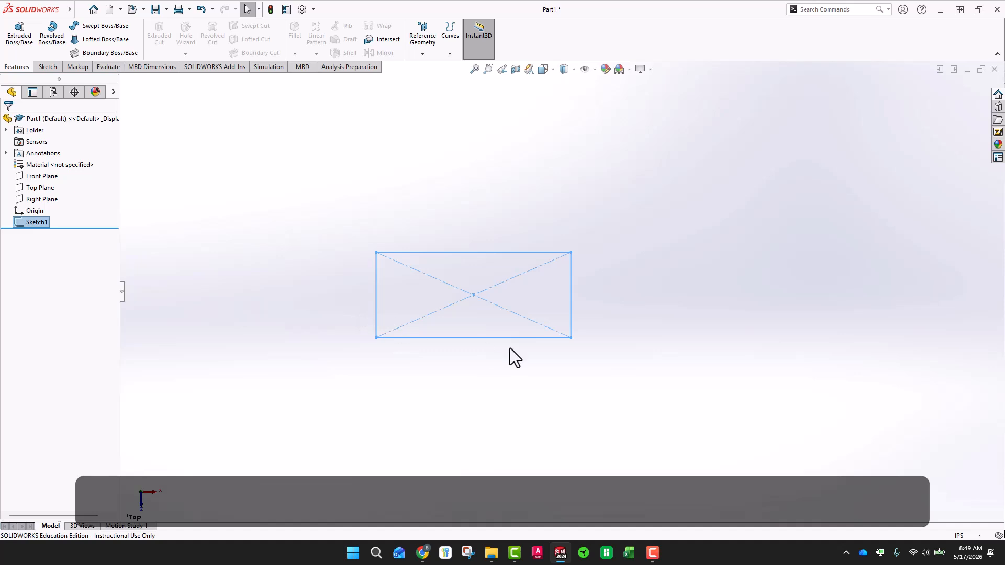
left_click(42, 68)
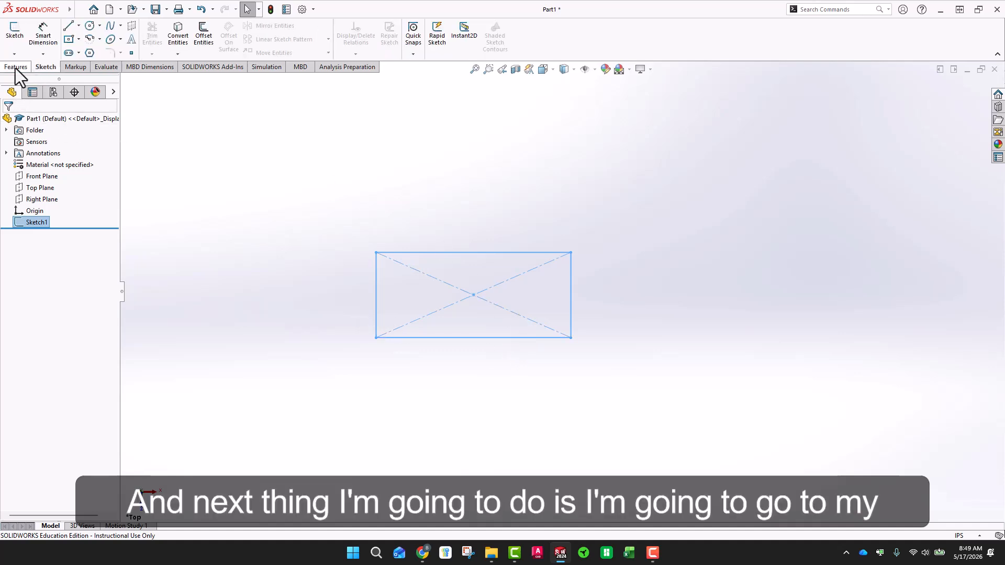
left_click(15, 68)
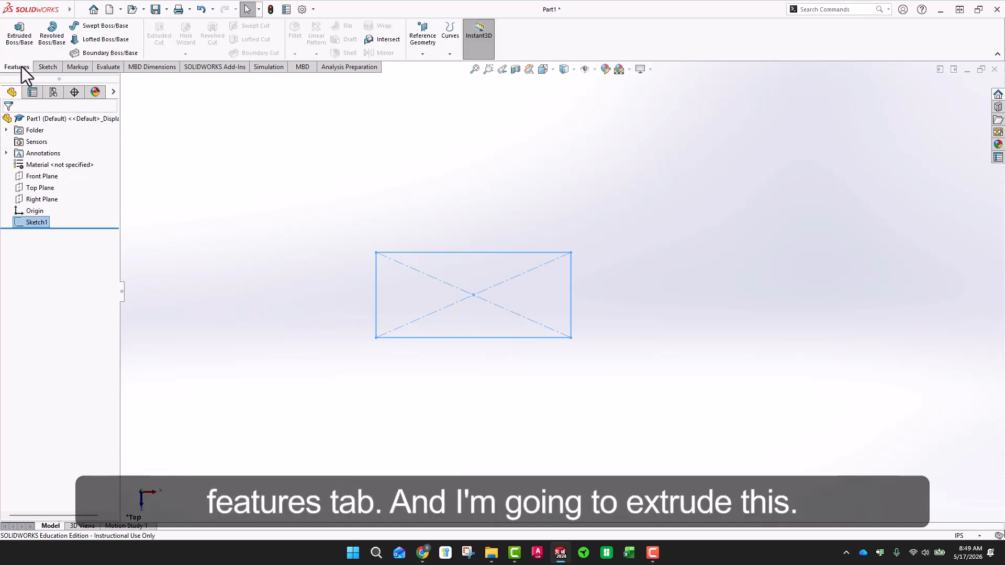
left_click(20, 31)
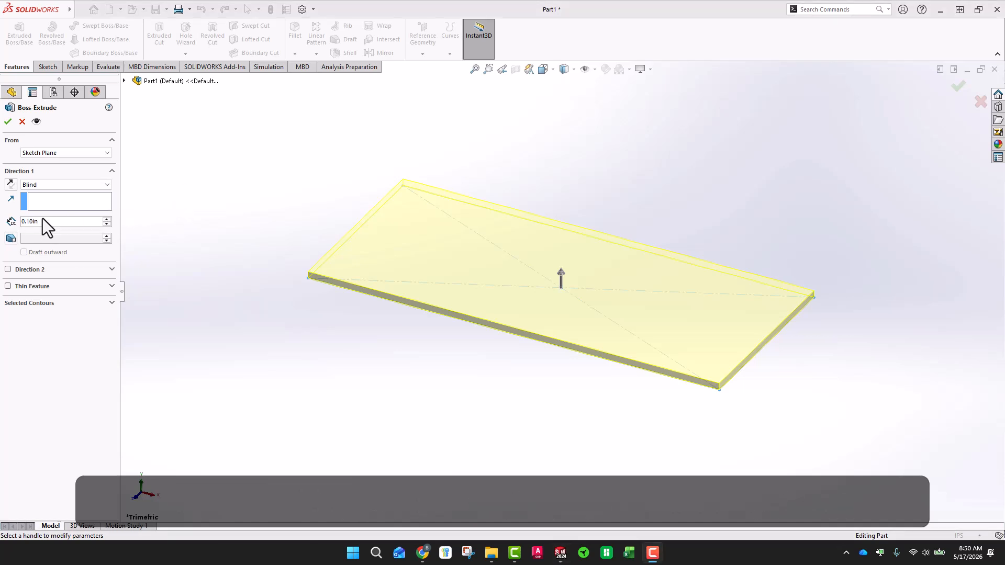
left_click(51, 185)
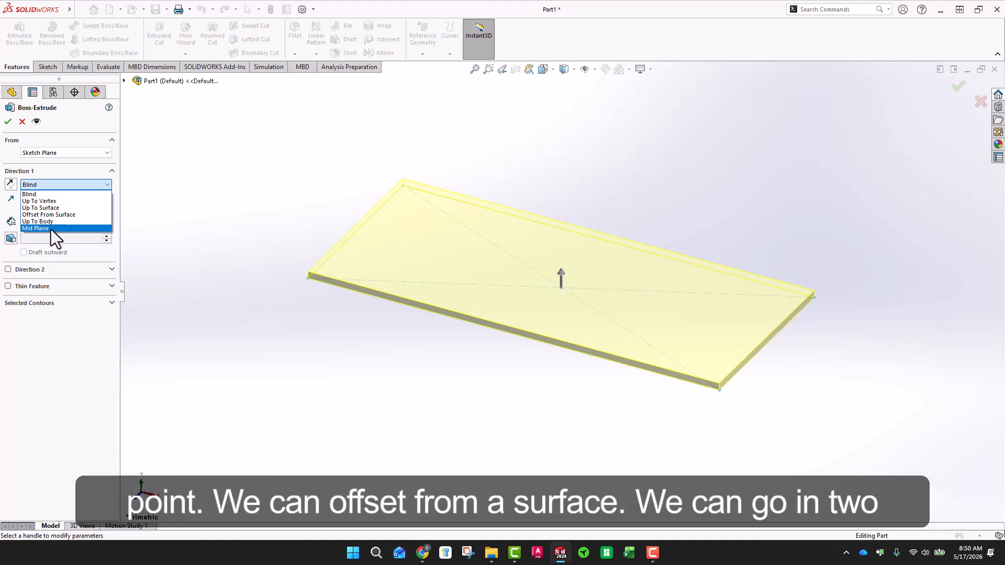
left_click(255, 184)
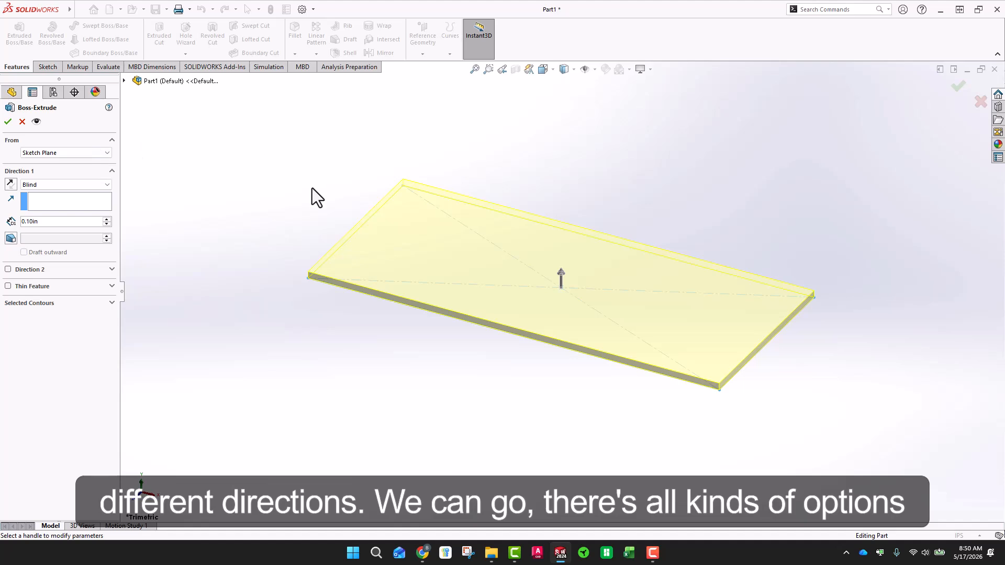
double_click(45, 222)
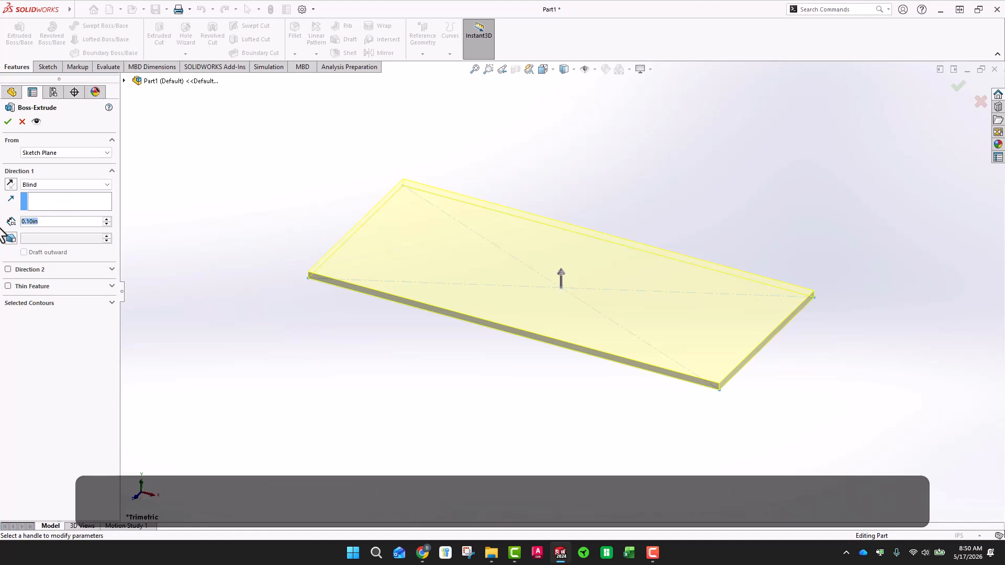
type("0.25")
key("Return")
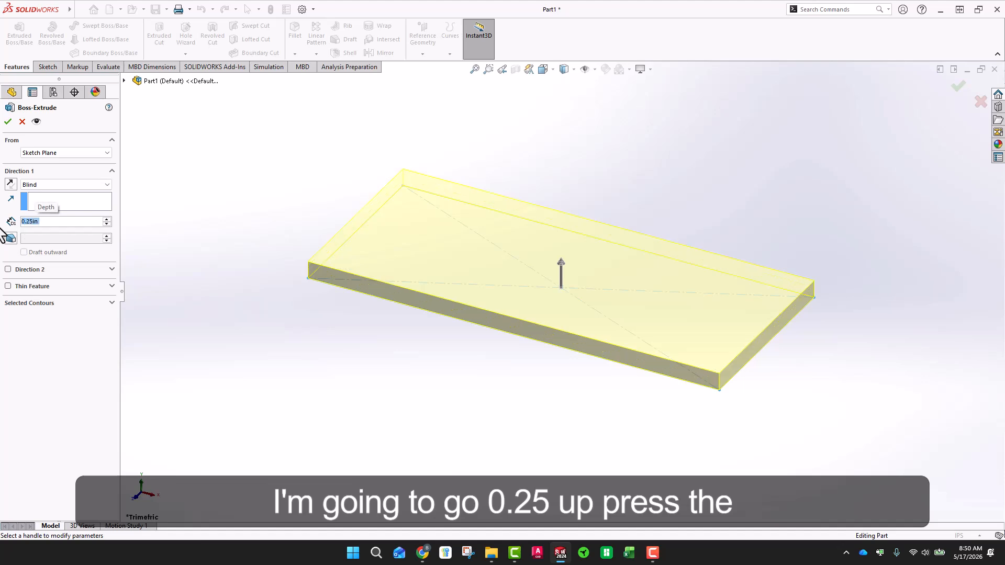
left_click(8, 122)
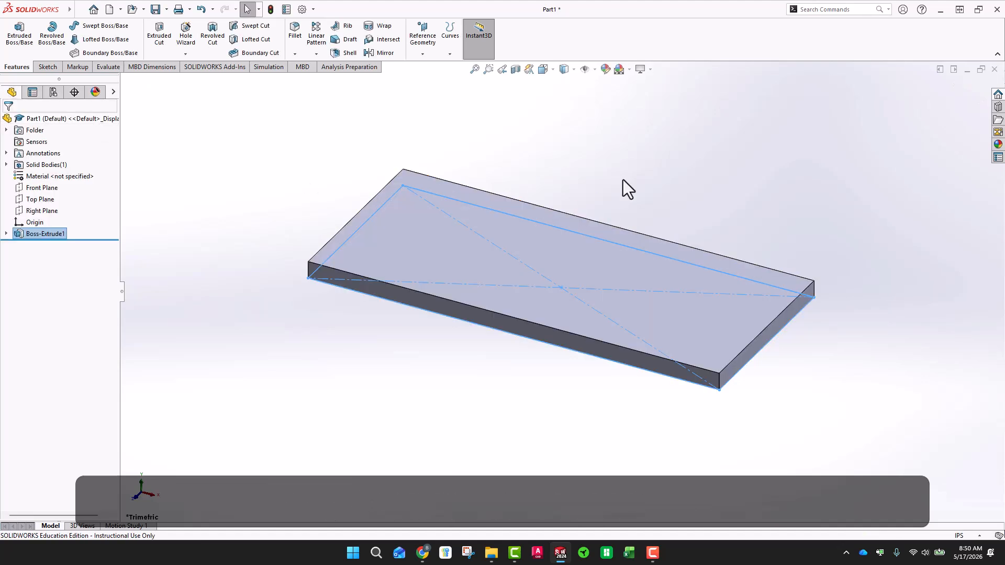
Expand the extruded base feature in the feature tree to view the sketch it is built from.
scroll(718, 231, "down", 2)
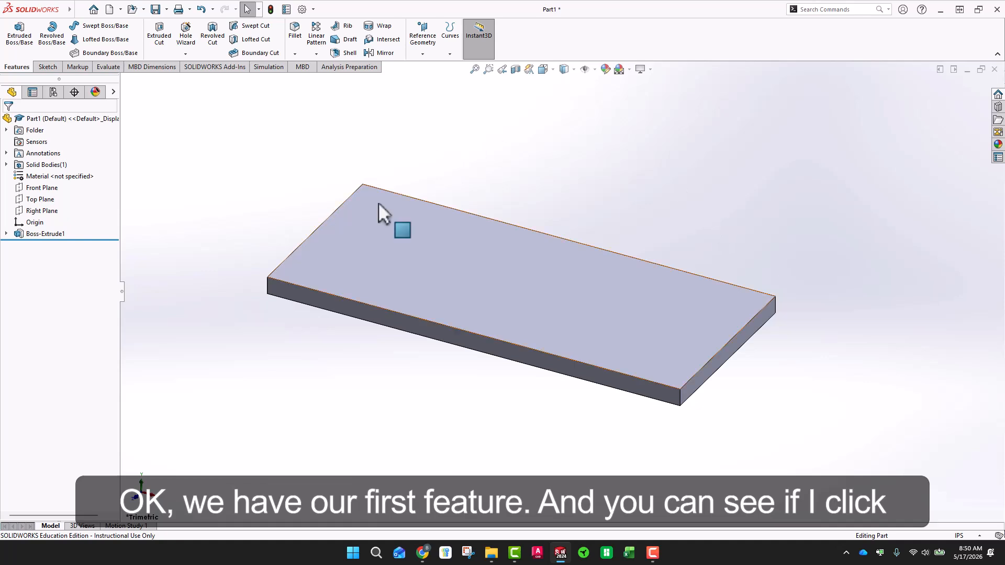
left_click(6, 234)
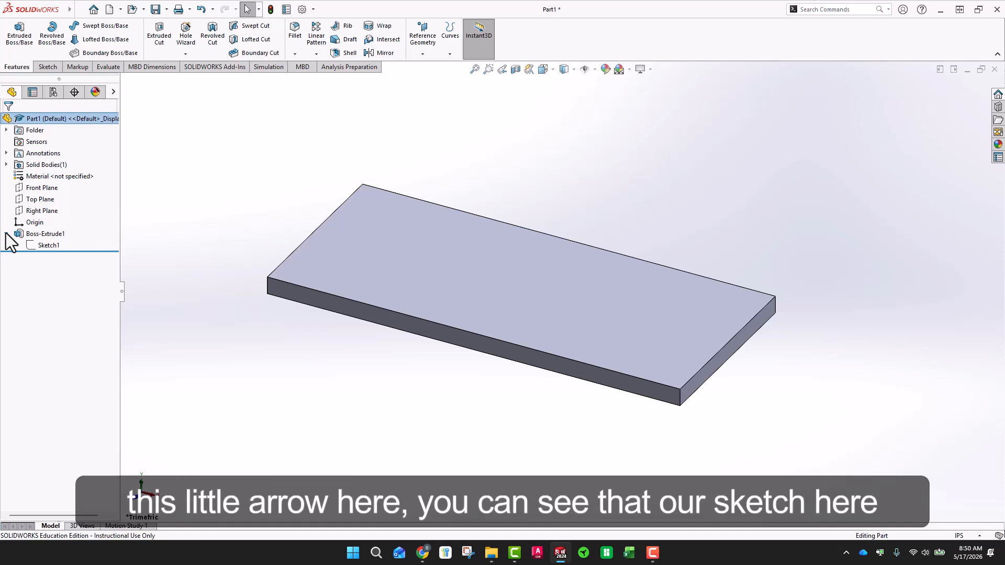
Select the base extrusion's sketch in the feature tree to examine how its dimensions drive the plate.
left_click(45, 246)
left_click(27, 234)
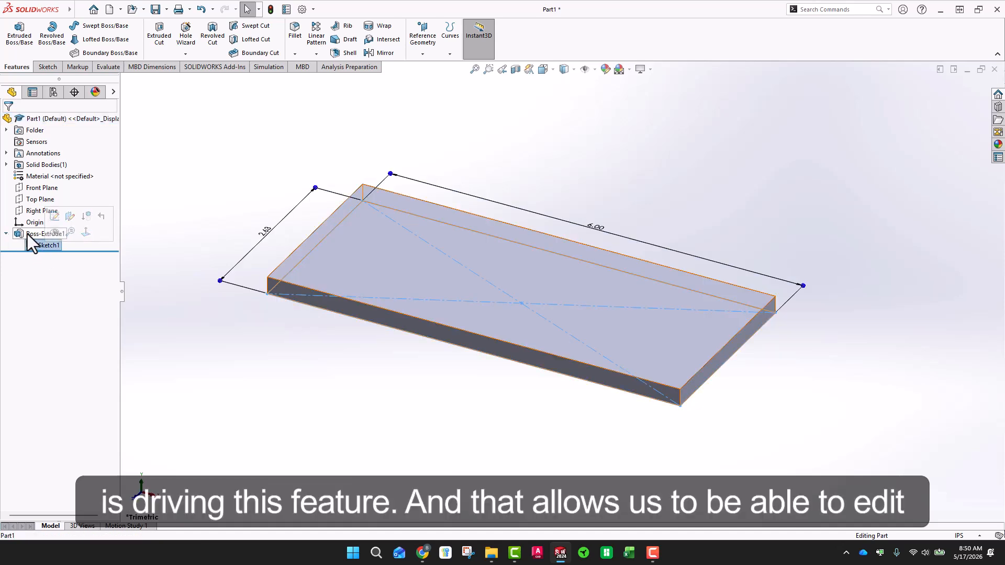
left_click(280, 122)
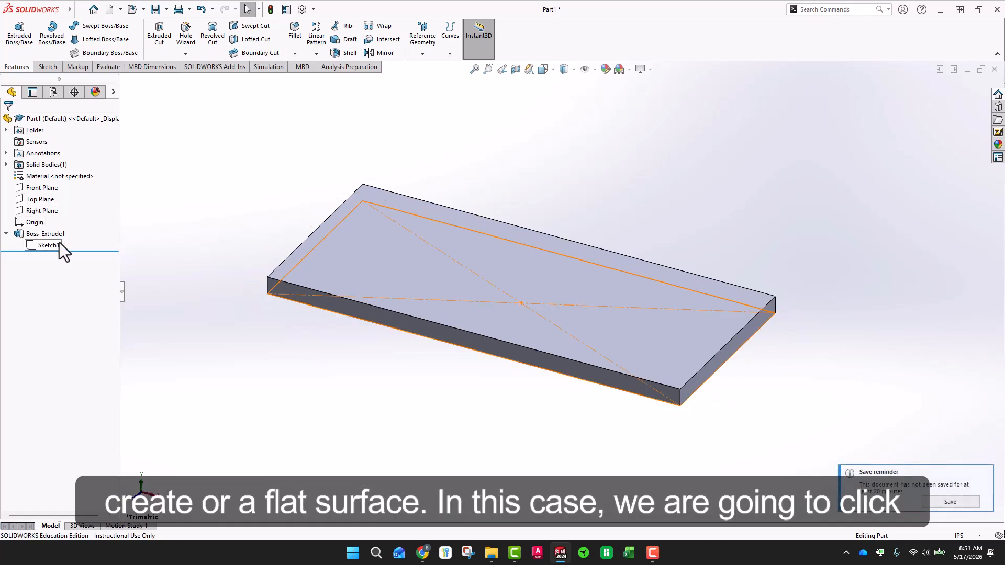
Start a sketch on the plate's top face and draw a center rectangle from the origin to the plate's long edge, about 2.57 by 2.63 in.
left_click(420, 250)
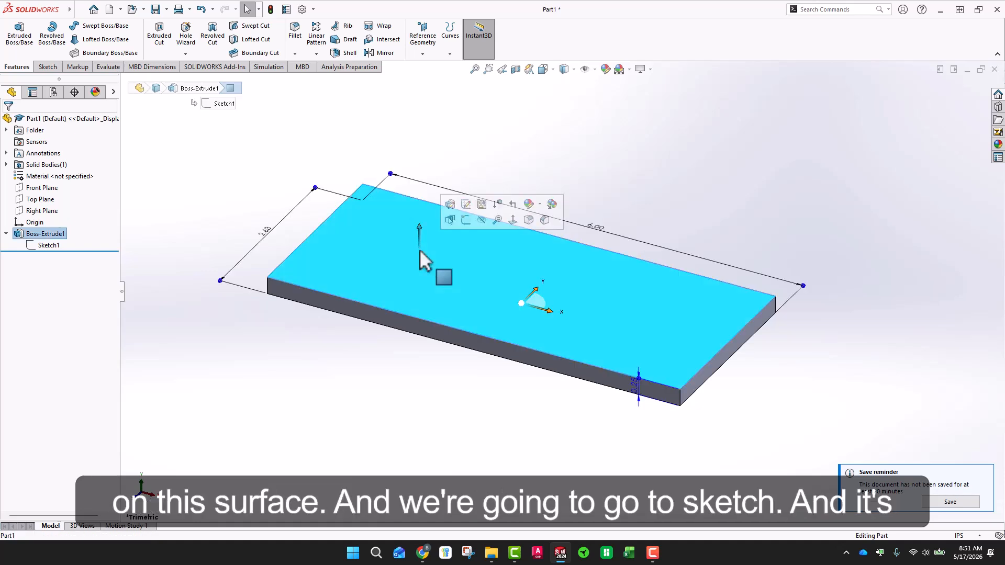
left_click(466, 220)
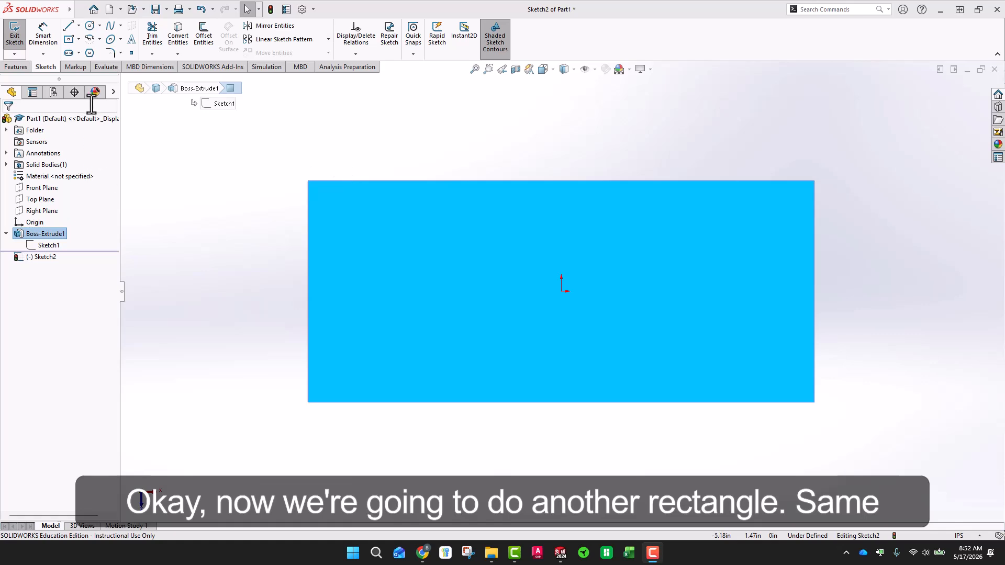
left_click(78, 40)
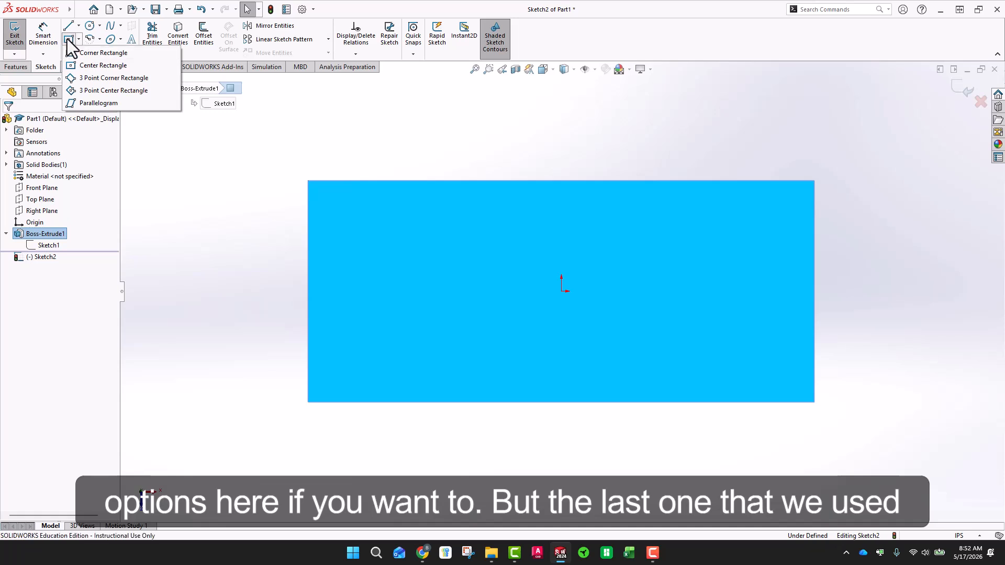
left_click(155, 135)
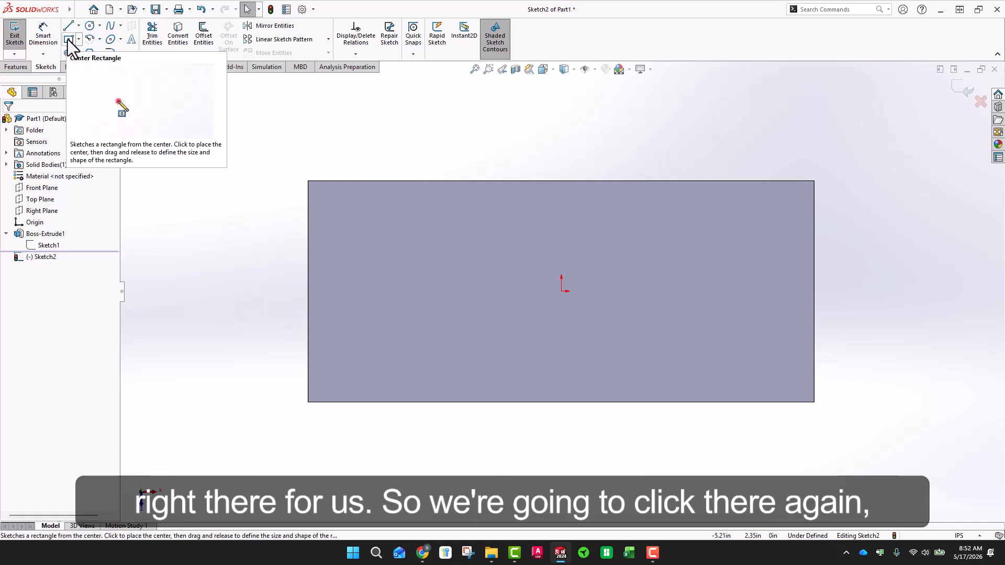
left_click(68, 41)
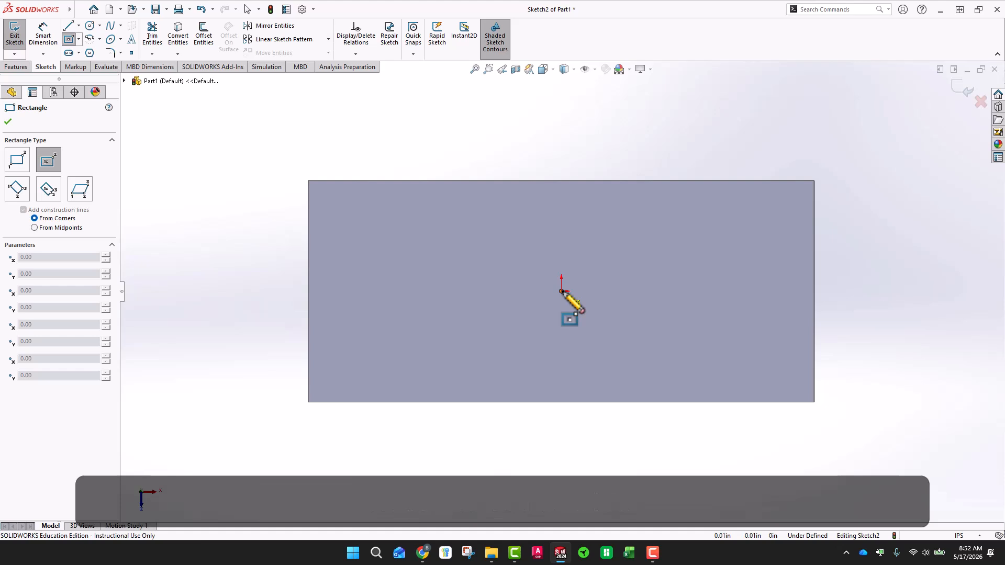
left_click(562, 291)
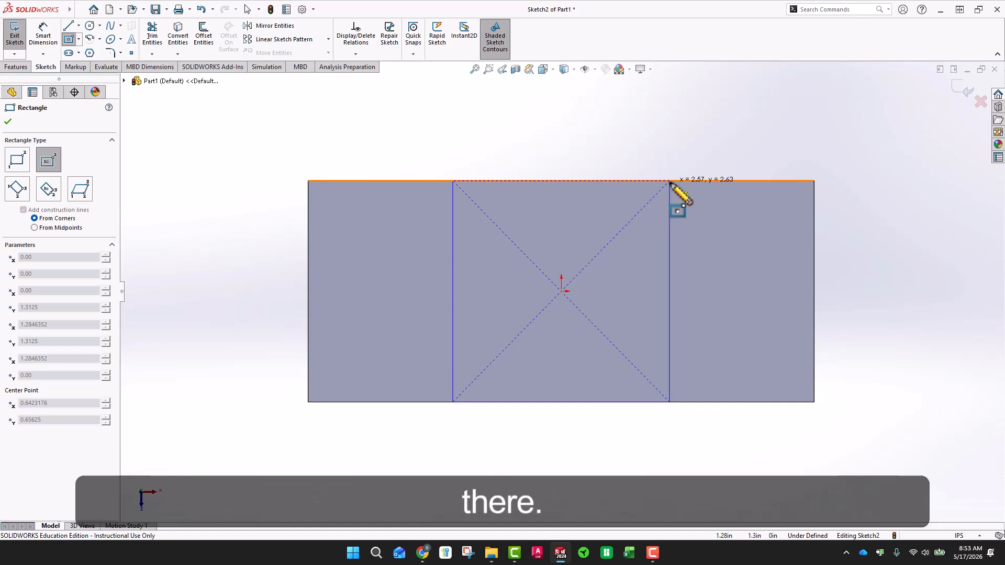
left_click(669, 181)
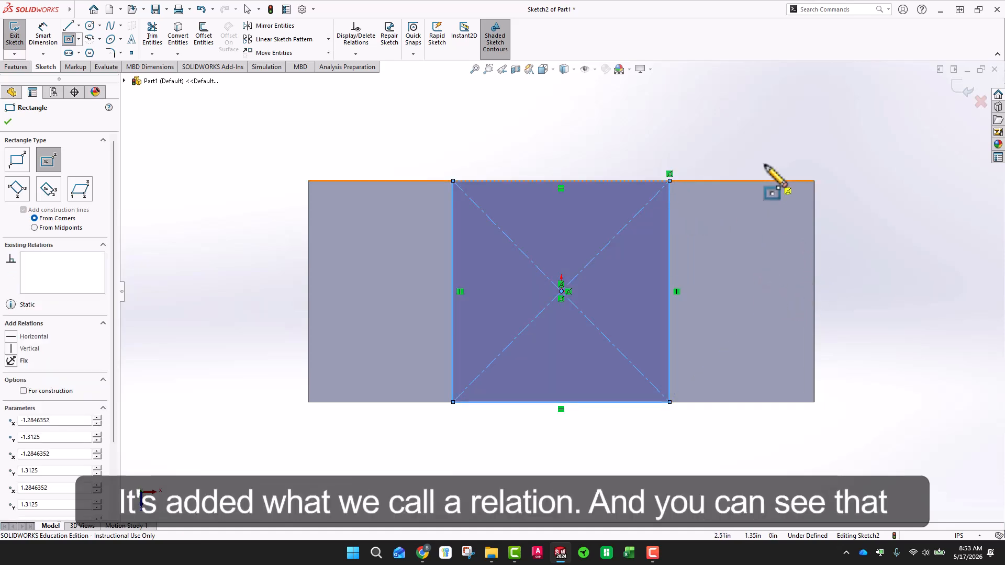
key("Escape")
Test the rectangle's freedom by pulling its left side inward, its top edge downward, and its left side outward to about 2.82 in width.
mouse_move(670, 174)
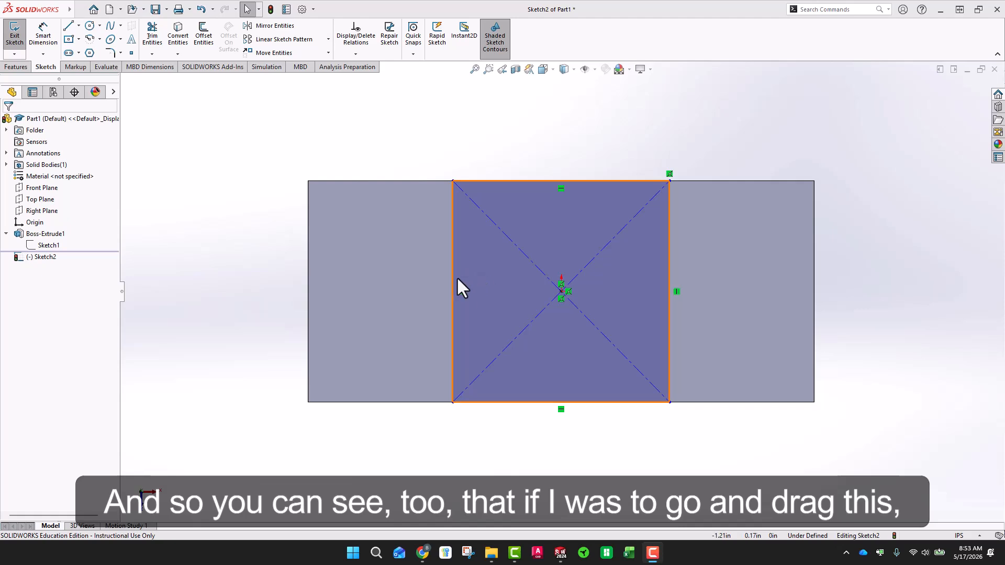
left_click_drag(457, 279, 473, 339)
left_click(615, 180)
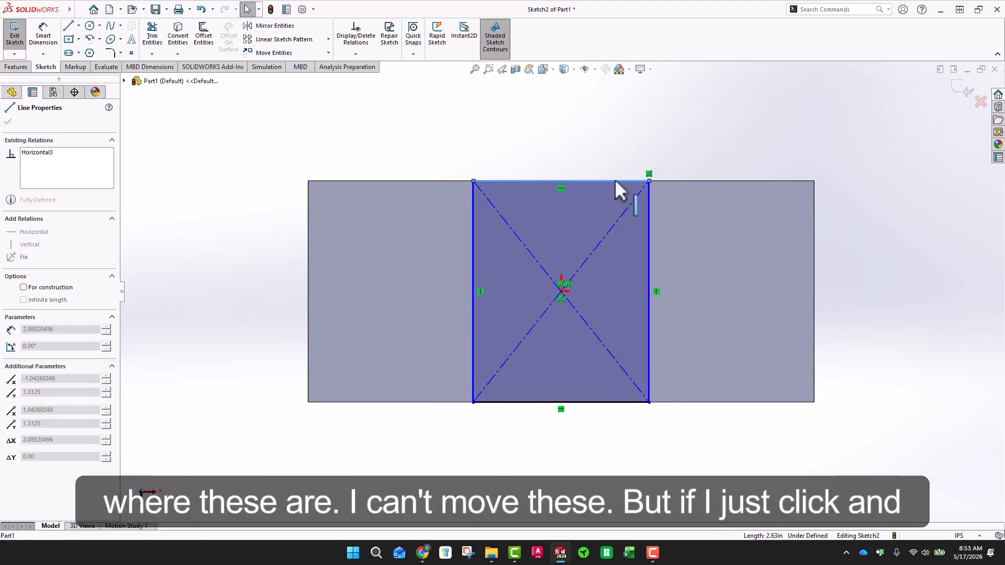
left_click_drag(614, 180, 613, 205)
left_click(573, 100)
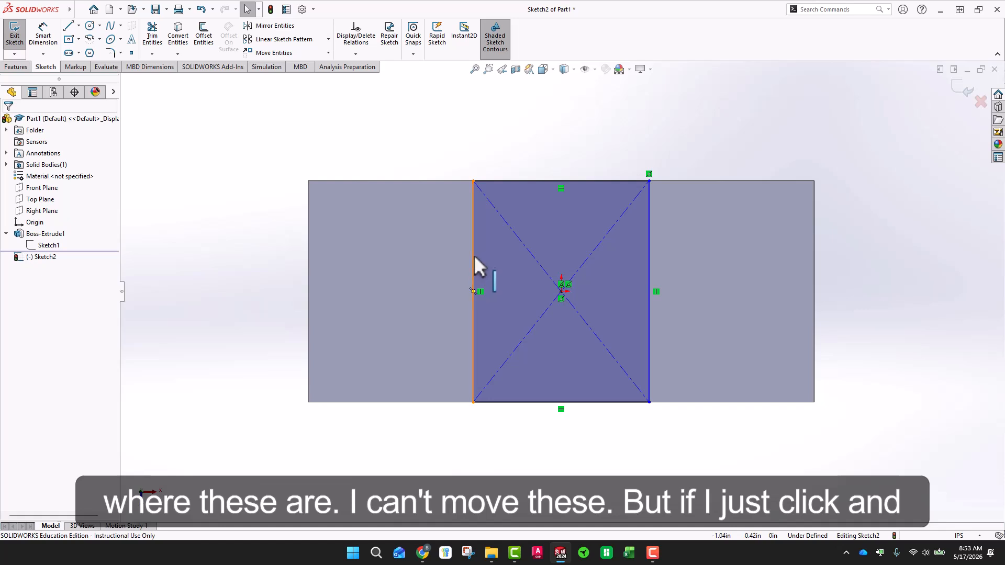
left_click_drag(474, 257, 442, 307)
left_click(376, 109)
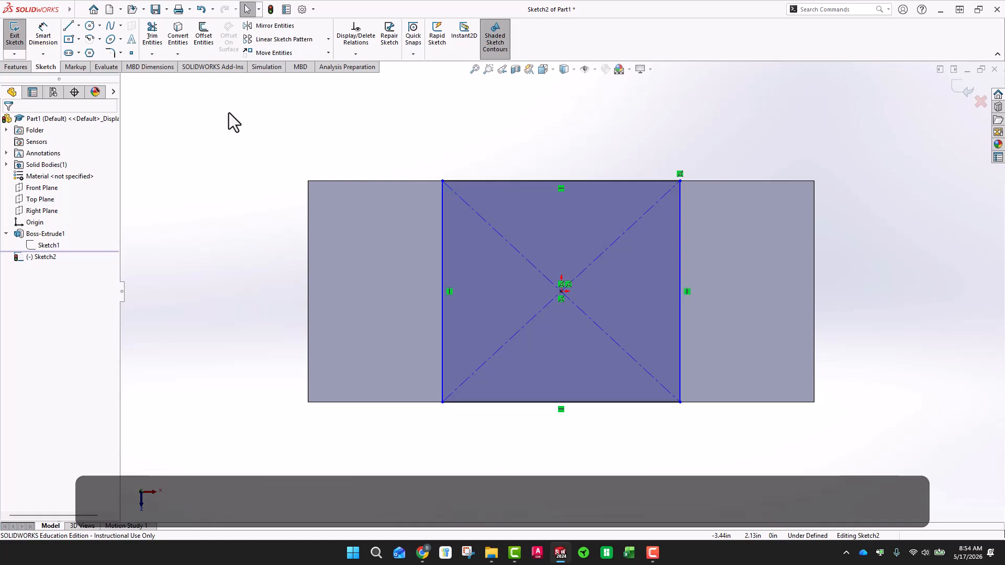
Dimension the rectangle's horizontal width to 4 in and exit the sketch.
left_click(43, 32)
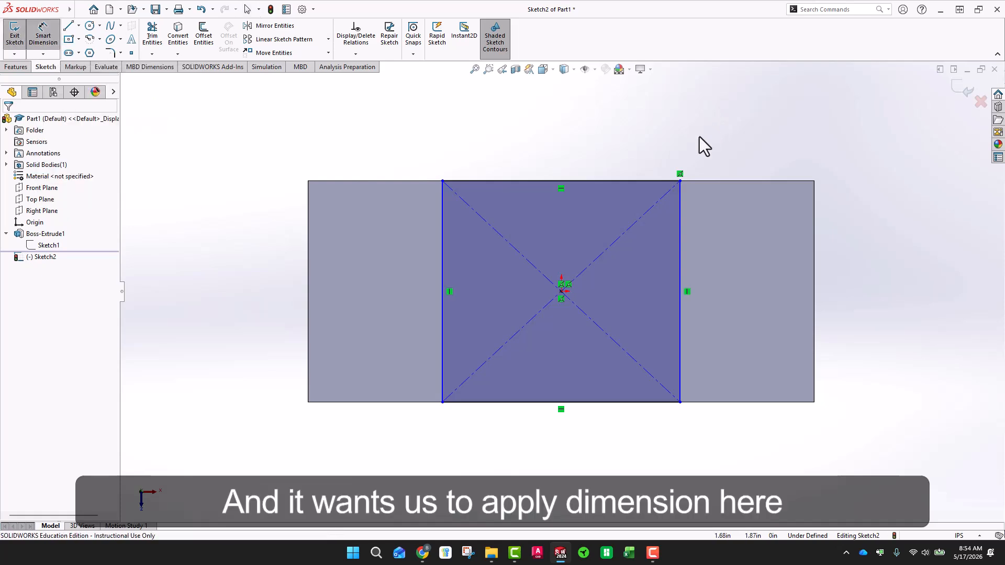
left_click(623, 179)
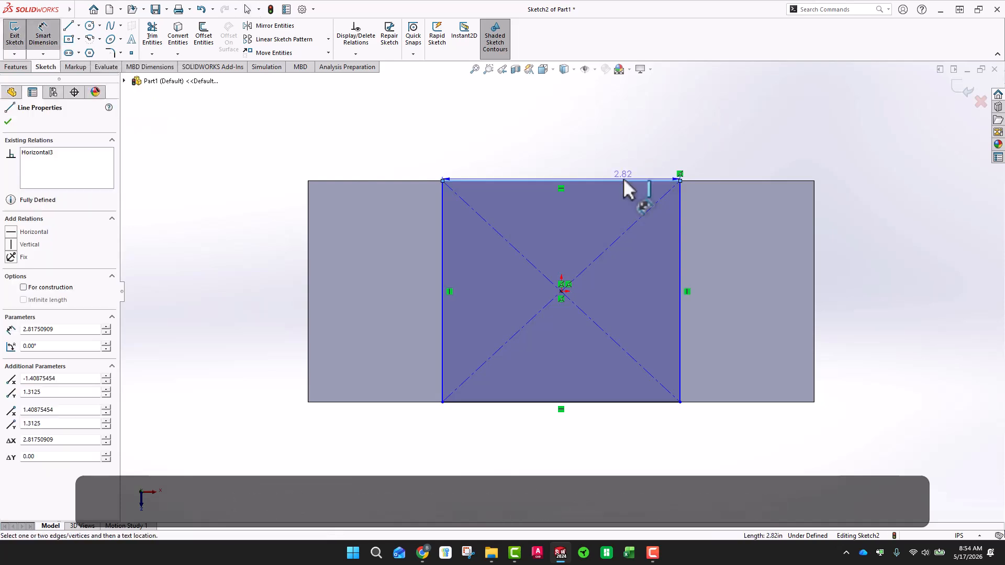
left_click(570, 148)
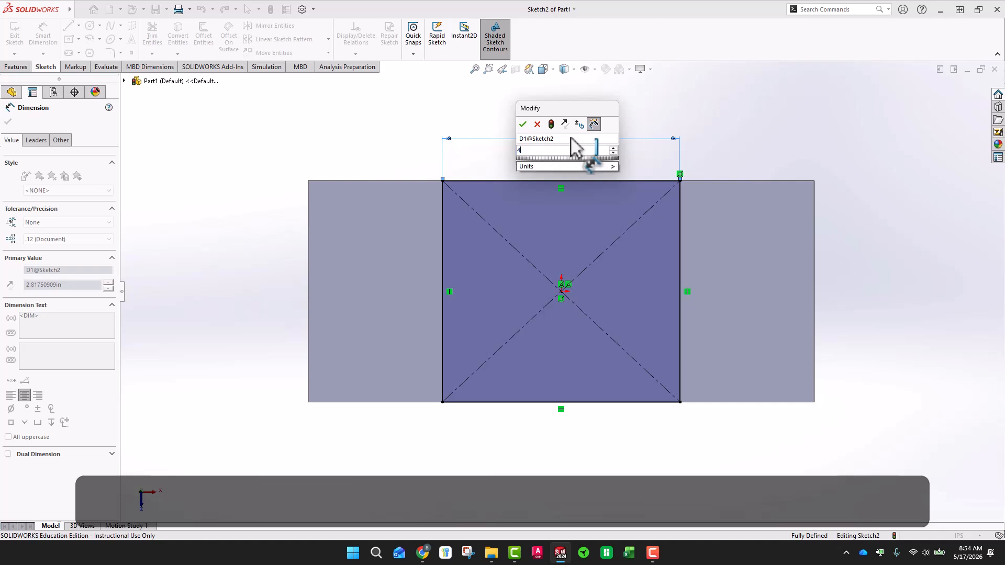
key("Return")
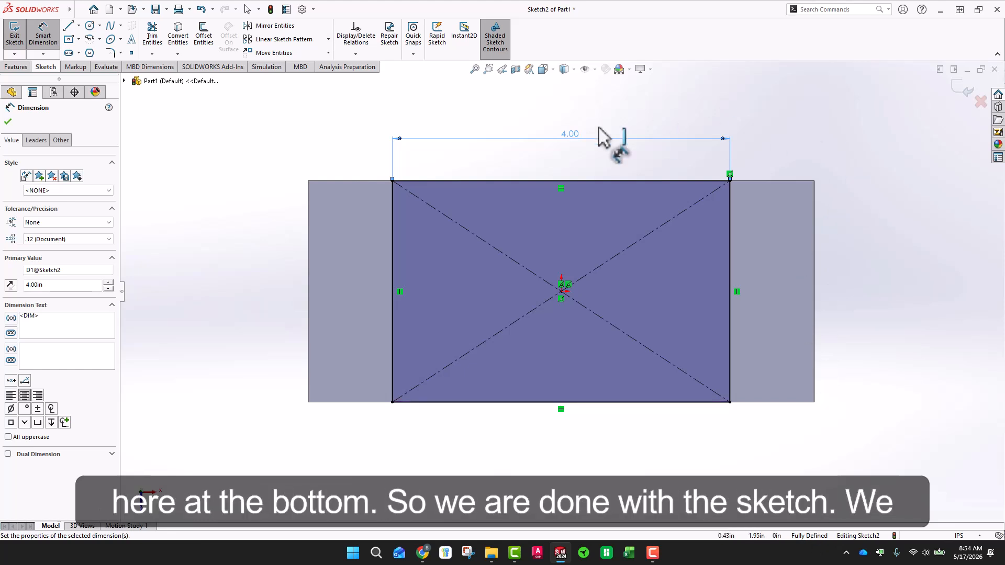
left_click(957, 93)
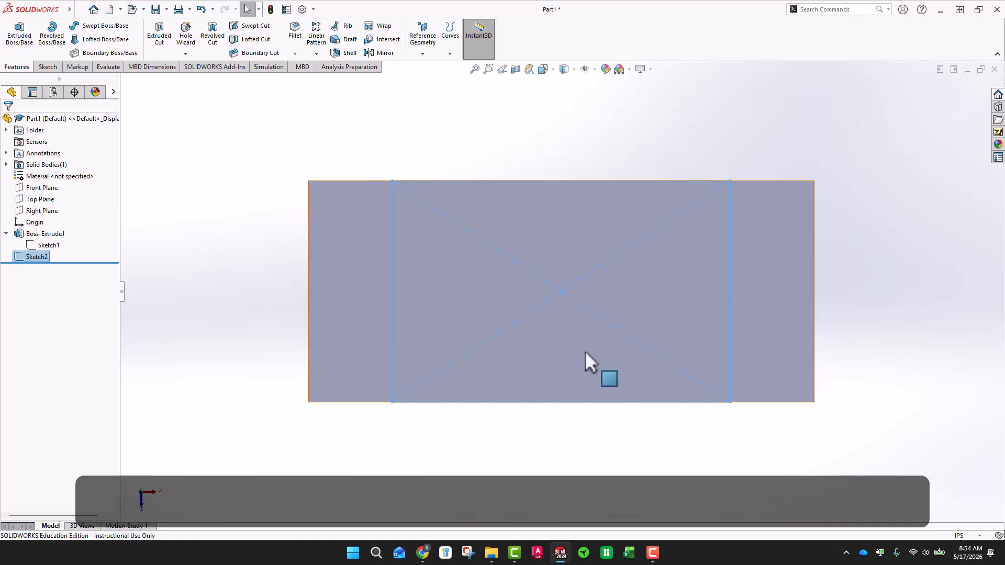
Extrude the 4 in wide rectangle upward from the plate as a Blind boss 3.5 in deep, merged with the plate.
left_click(17, 36)
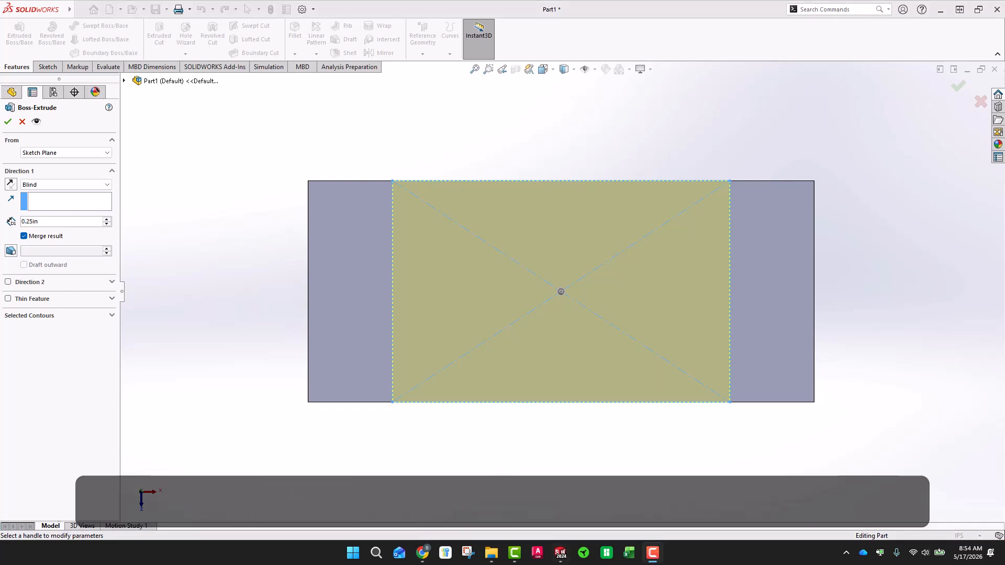
left_click(62, 221)
type("3.5")
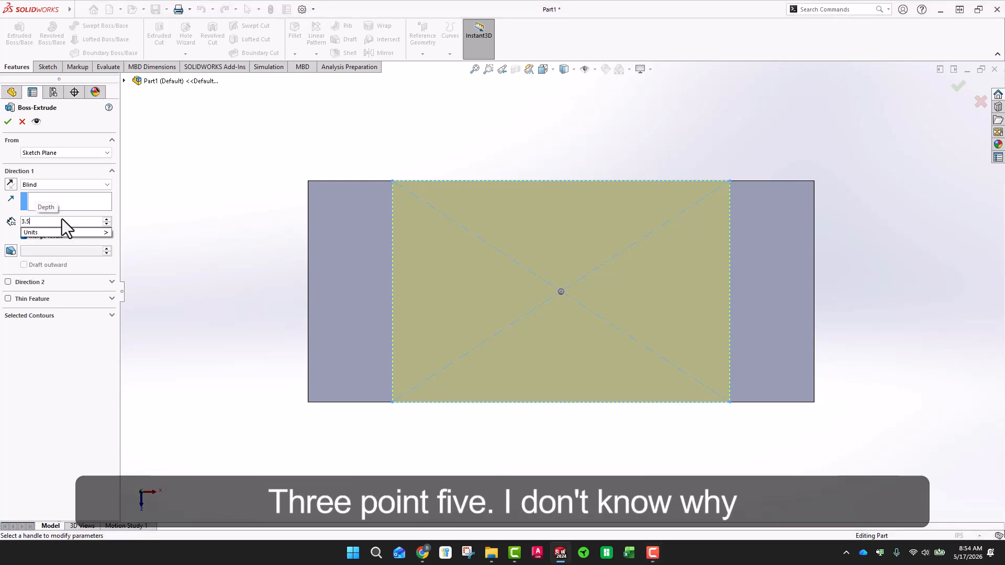
key("Return")
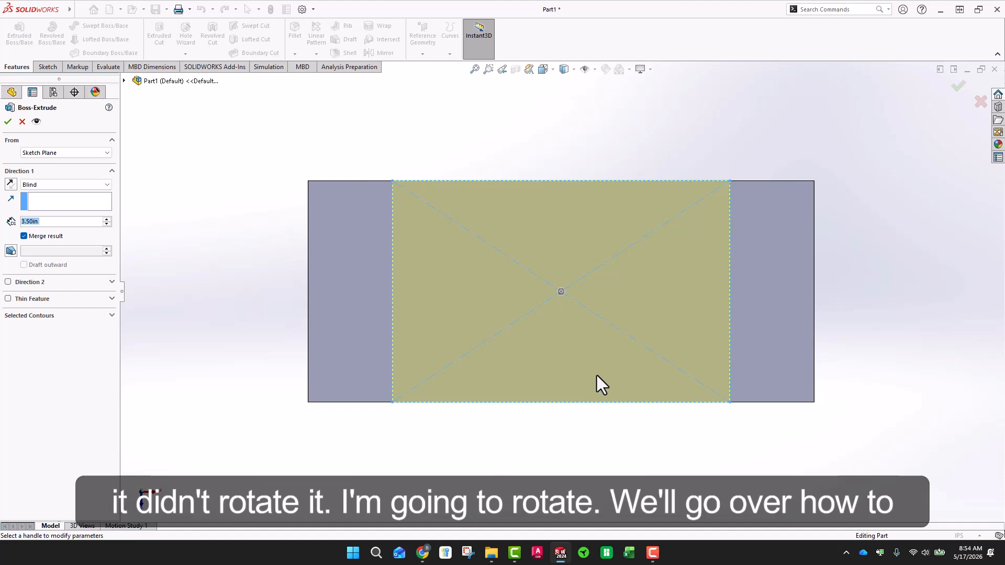
middle_click_drag(595, 384, 527, 255)
scroll(602, 167, "up", 4)
scroll(520, 266, "down", 2)
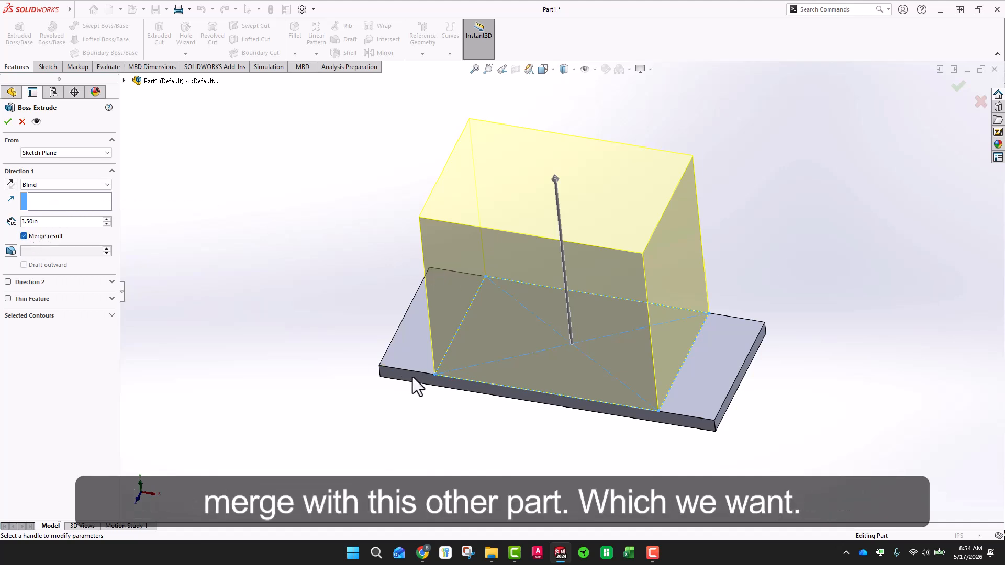
left_click(8, 122)
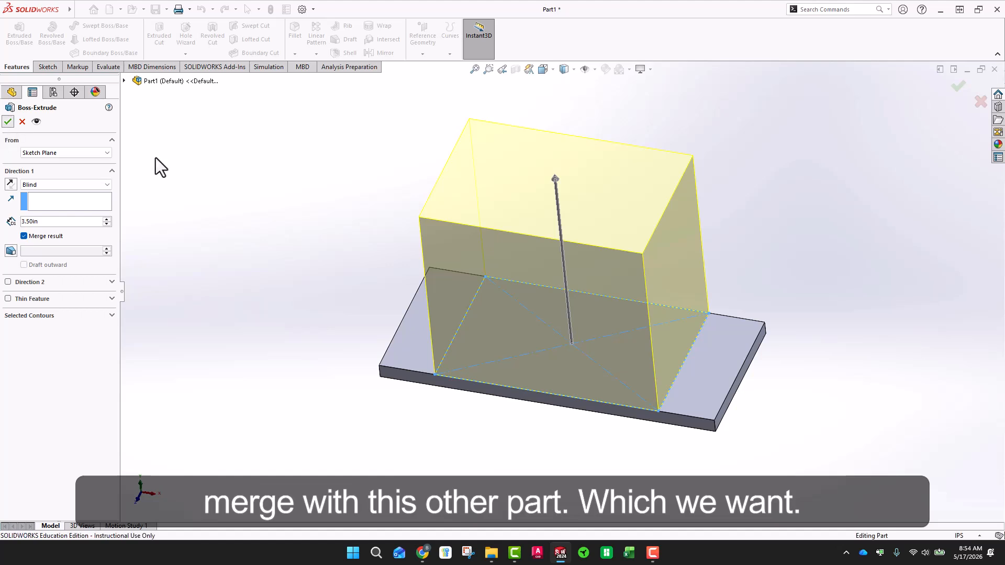
middle_click_drag(860, 240, 797, 214)
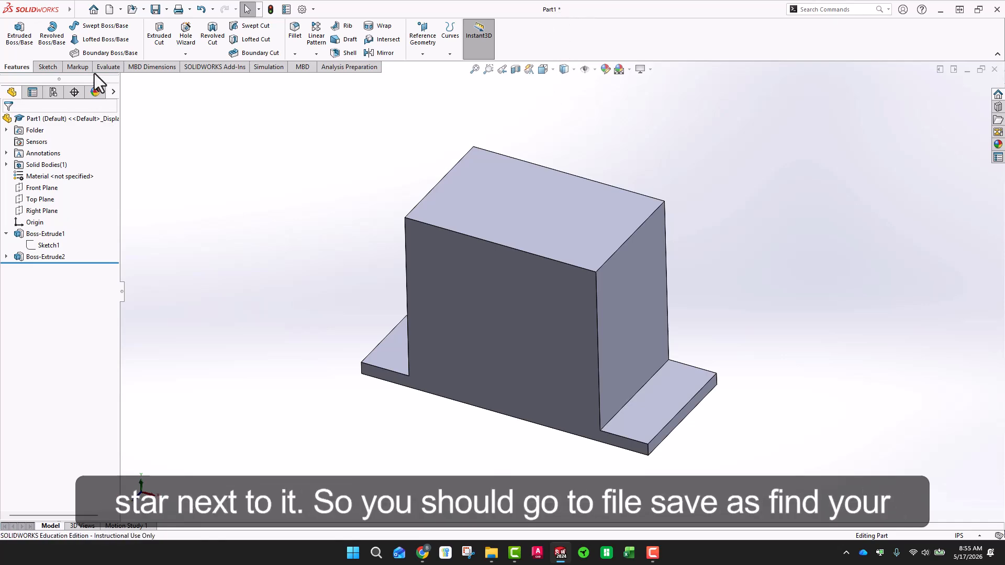
left_click(78, 11)
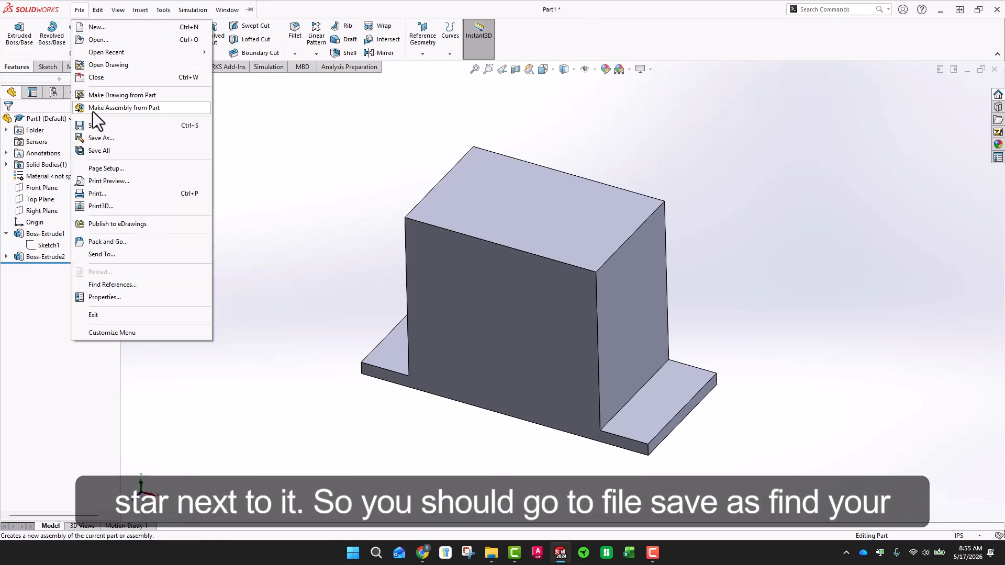
left_click(102, 138)
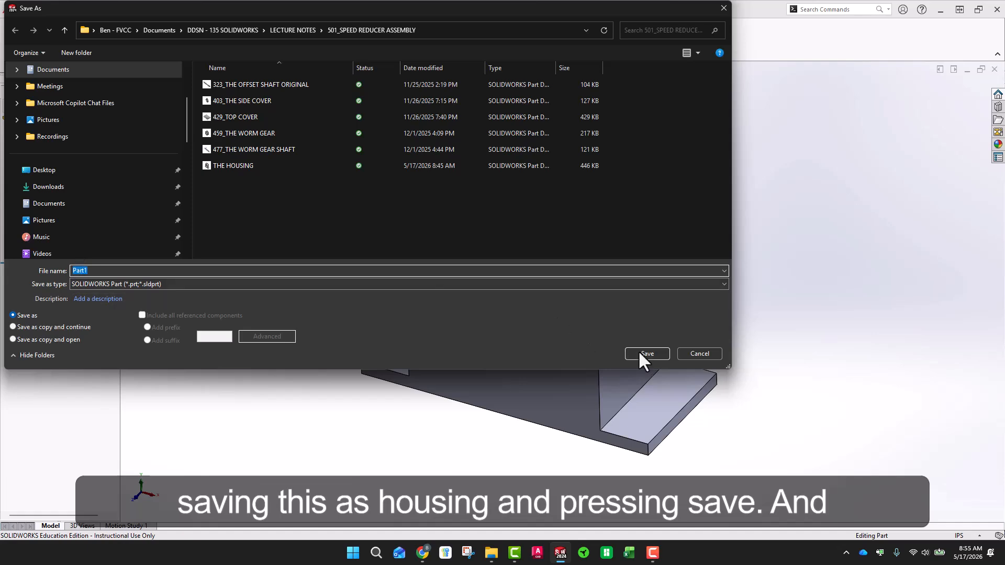
left_click(724, 8)
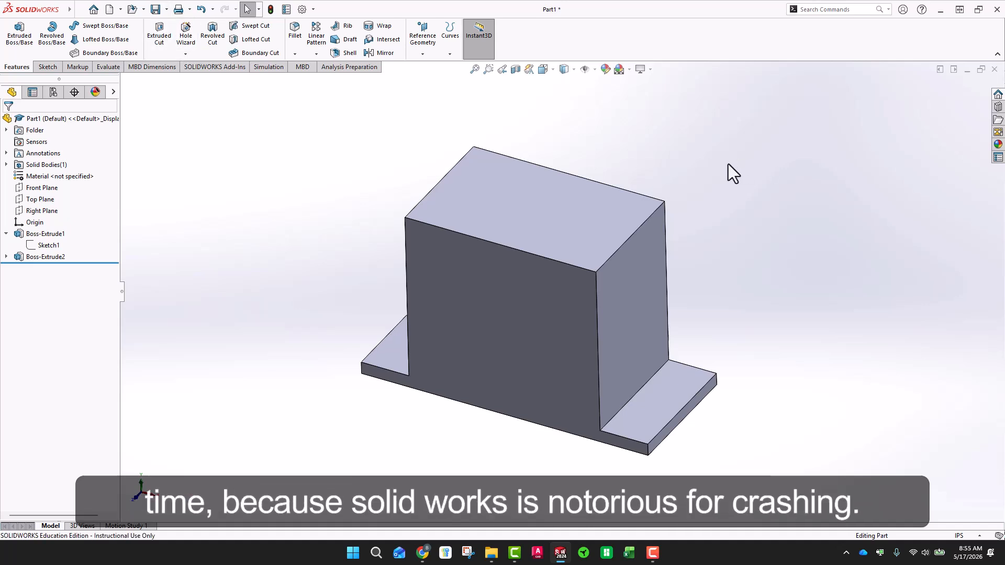
Start a 0.25 in radius fillet with full preview and select the block's four vertical corner edges.
middle_click_drag(728, 165, 729, 161)
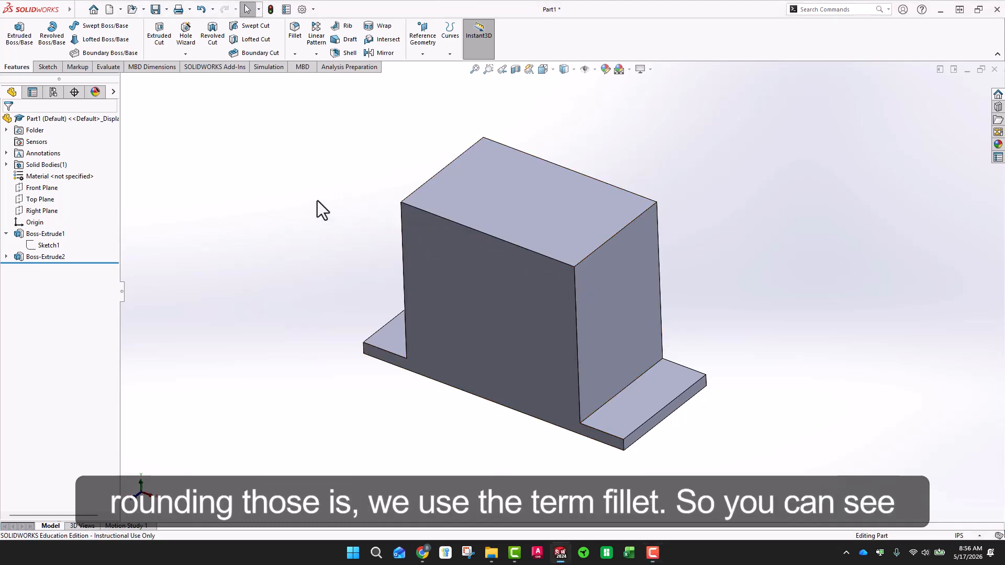
left_click(296, 34)
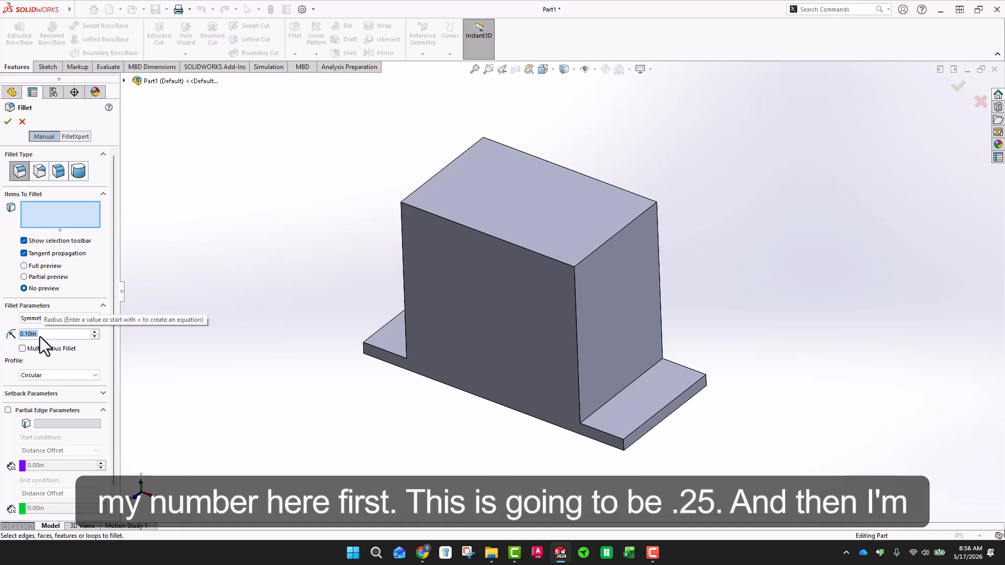
type(".2")
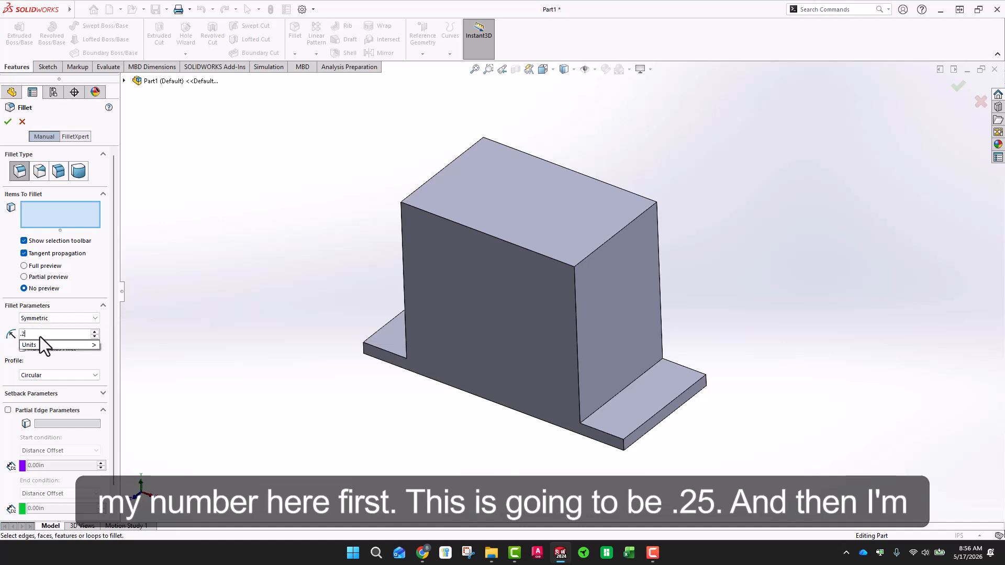
type("5")
left_click(47, 215)
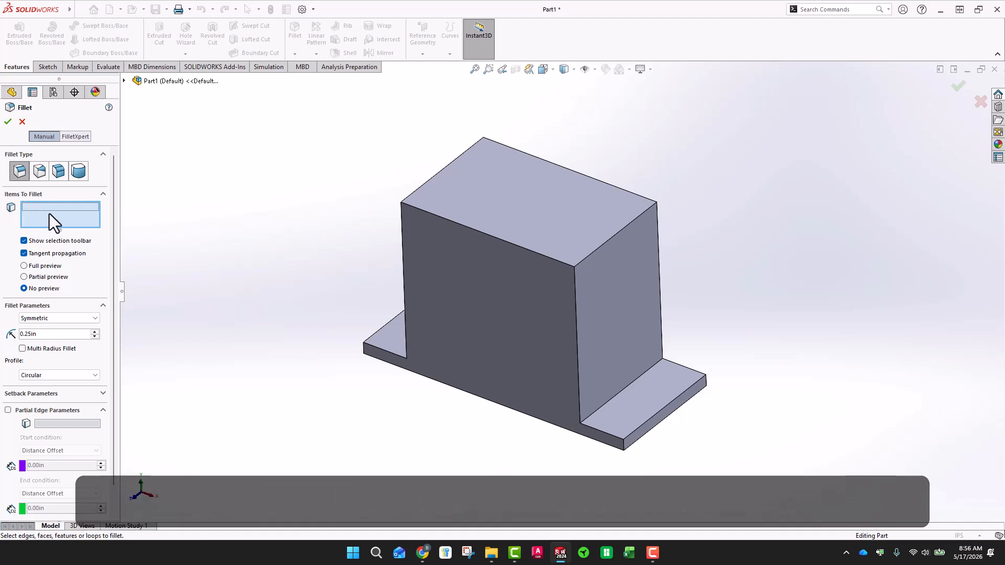
left_click(574, 276)
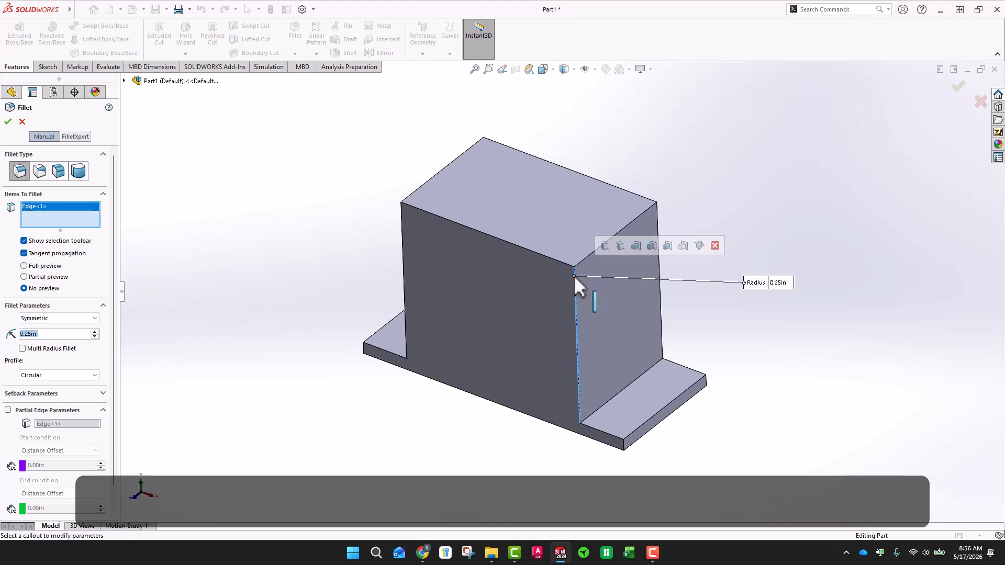
left_click(661, 307)
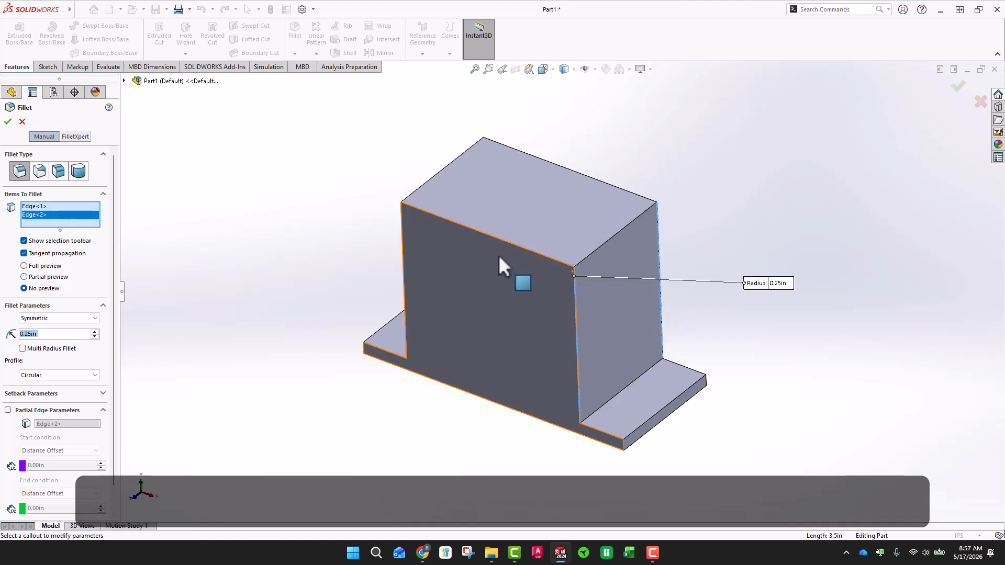
left_click(404, 265)
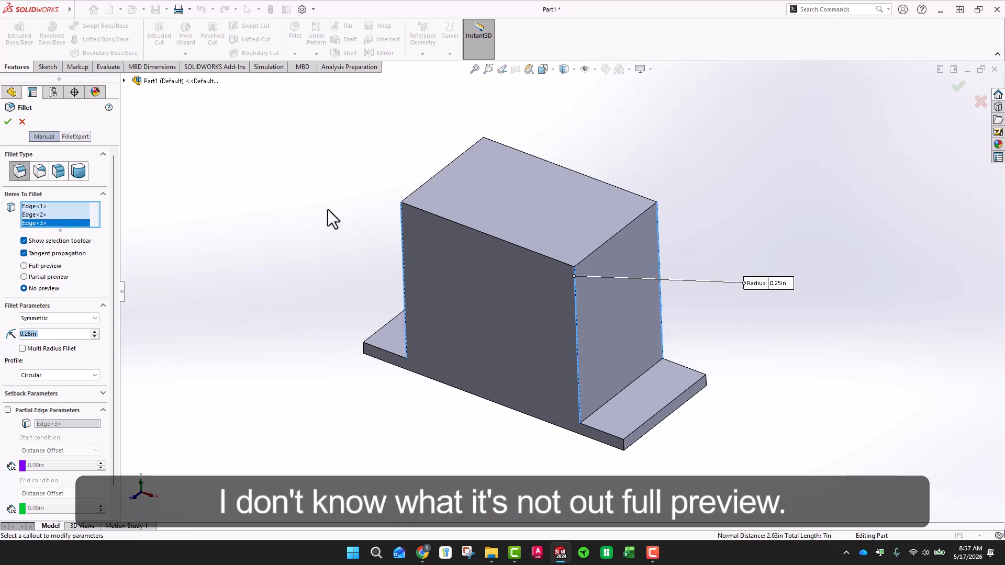
left_click(24, 266)
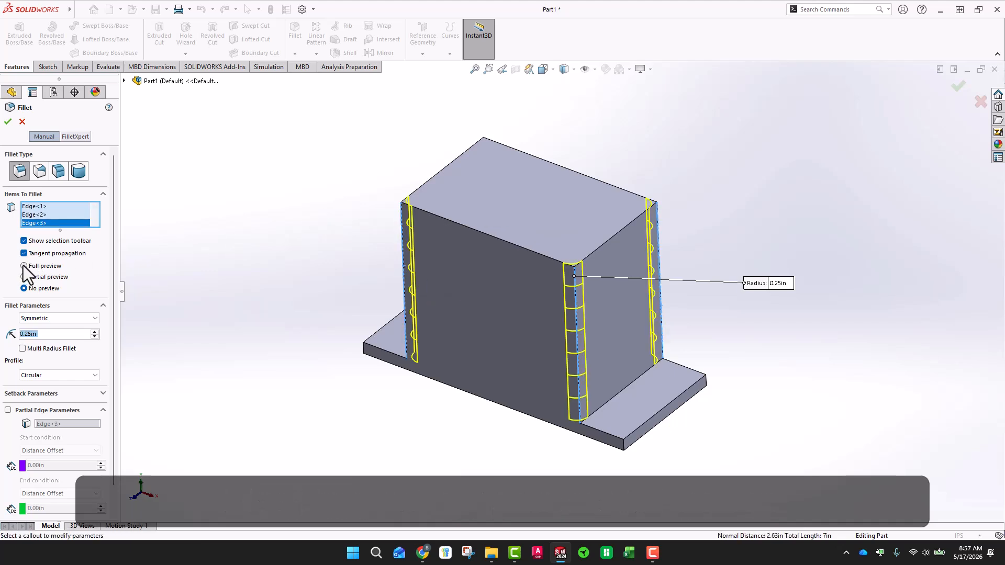
middle_click_drag(509, 133, 531, 326)
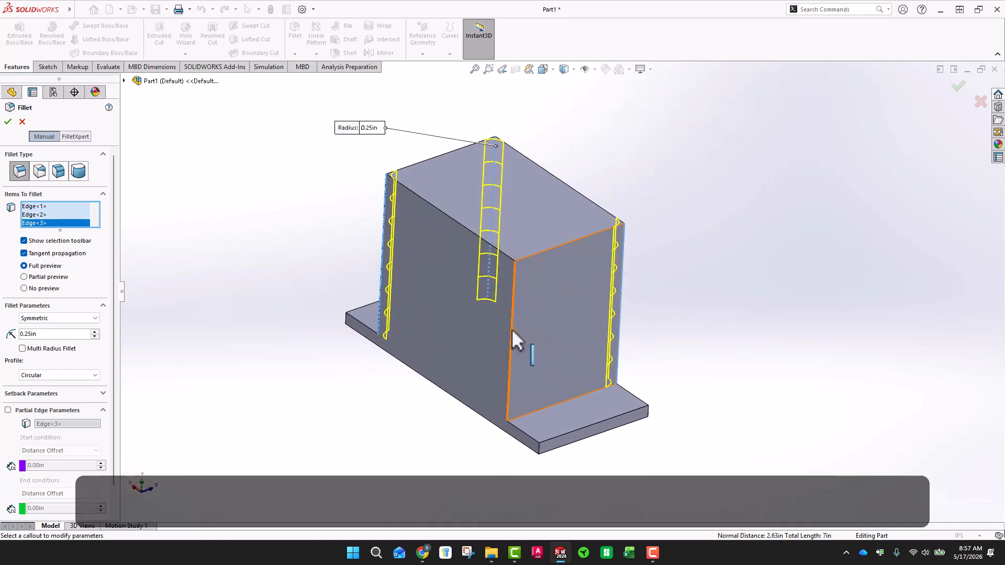
left_click(510, 328)
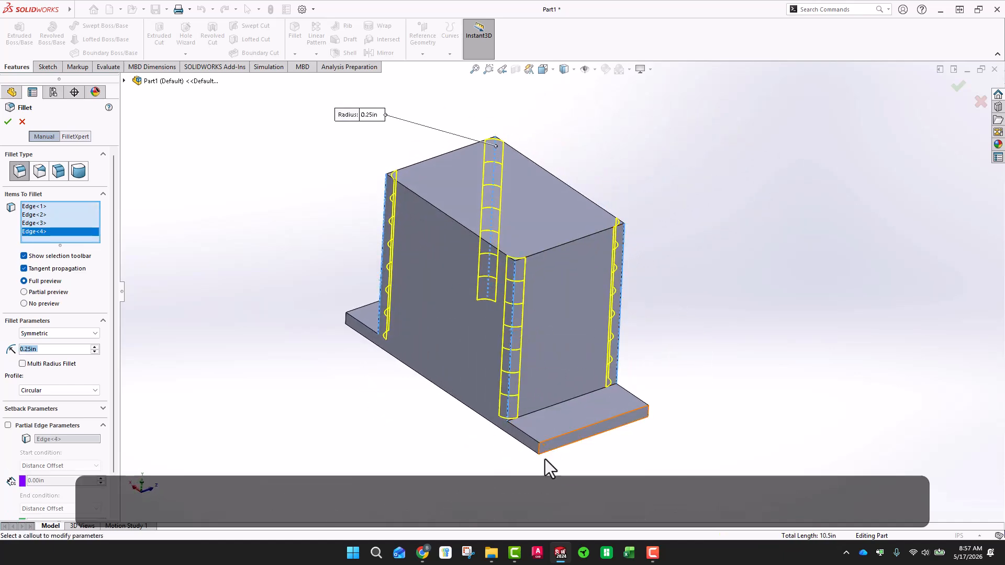
Add the base plate's four vertical corner edges to the 0.25 in fillet and apply it.
scroll(545, 460, "down", 3)
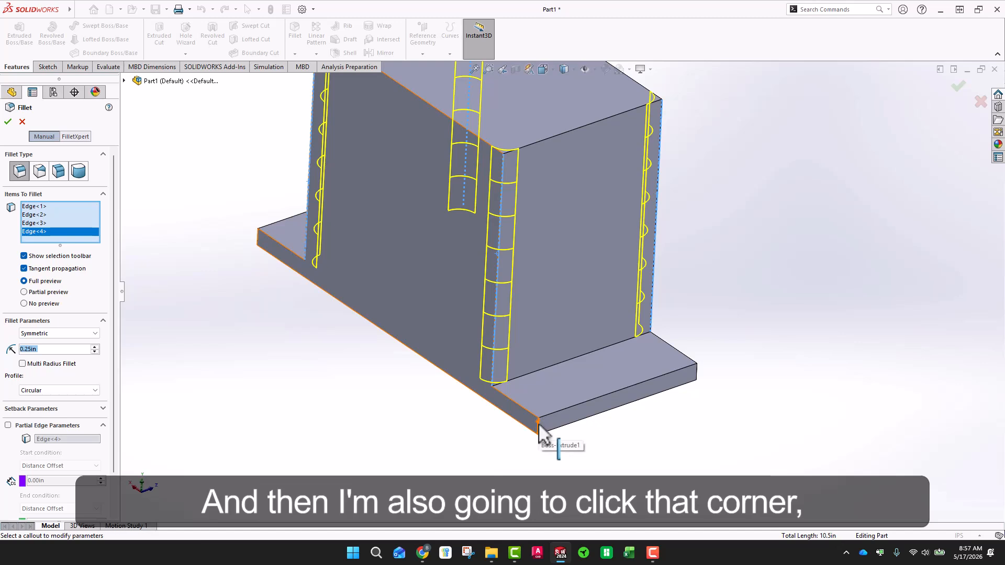
left_click(539, 423)
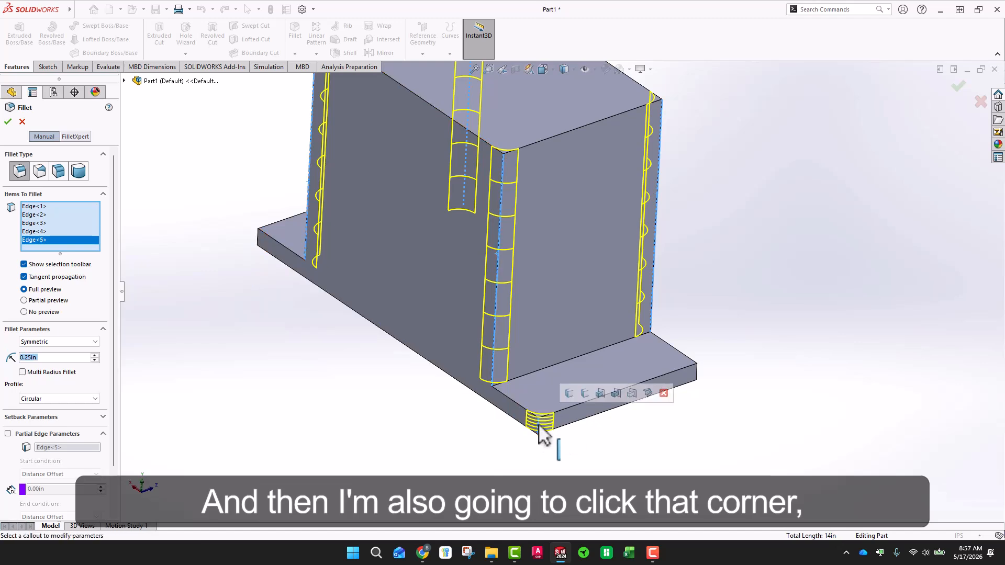
left_click(698, 374)
scroll(635, 275, "up", 5)
middle_click_drag(634, 273, 601, 342)
scroll(597, 336, "down", 5)
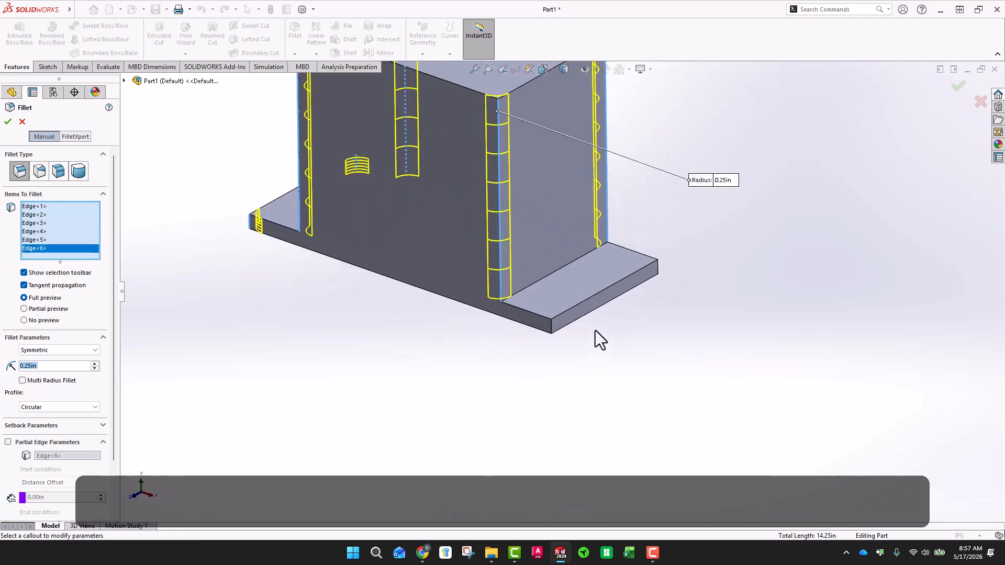
left_click(543, 325)
left_click(671, 253)
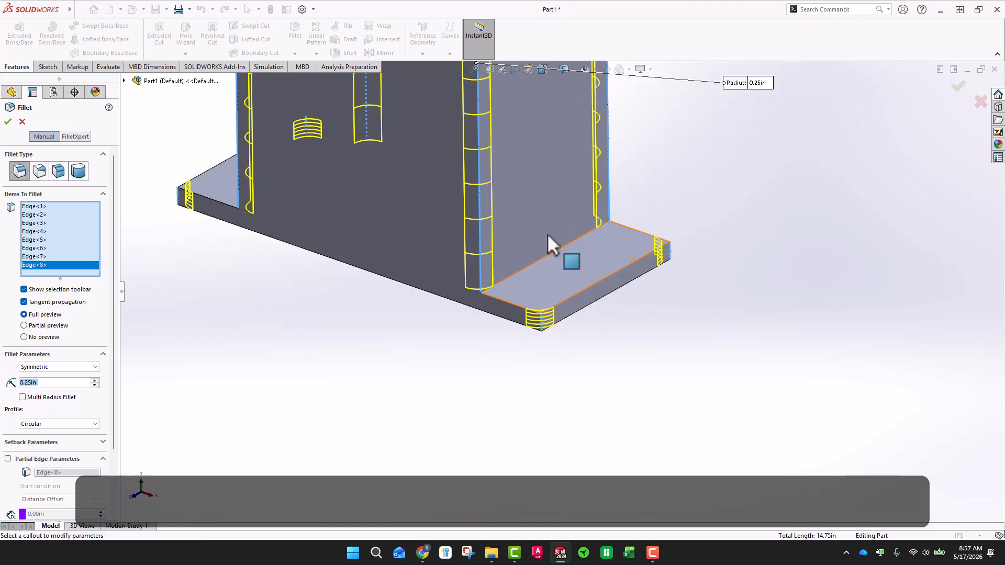
scroll(548, 234, "up", 5)
middle_click_drag(533, 187, 602, 138)
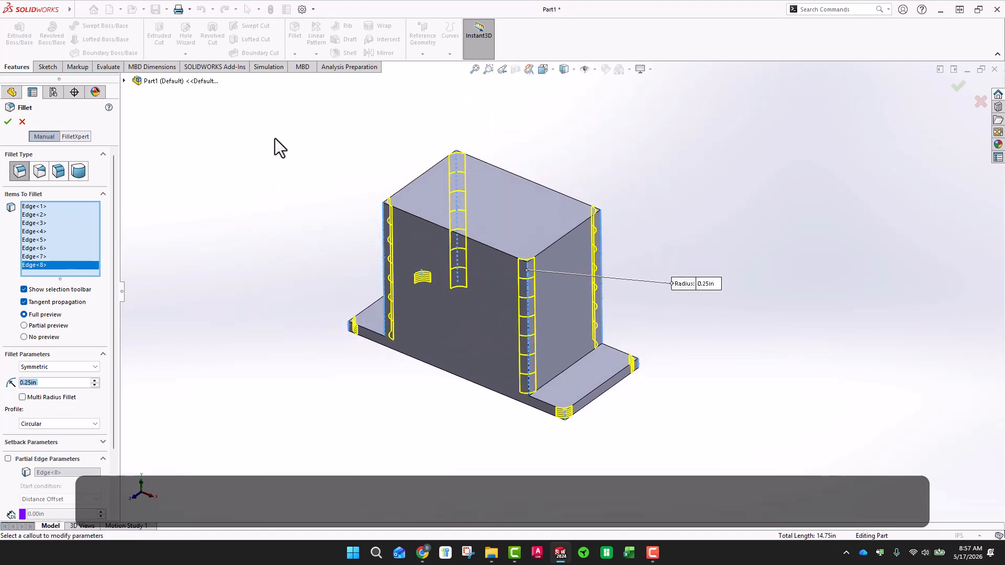
left_click(8, 122)
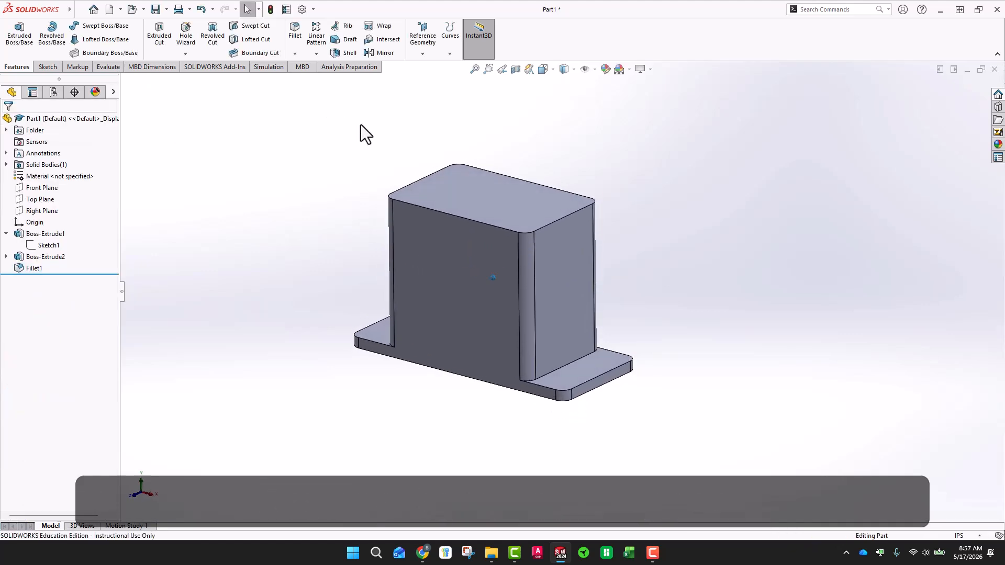
left_click(152, 9)
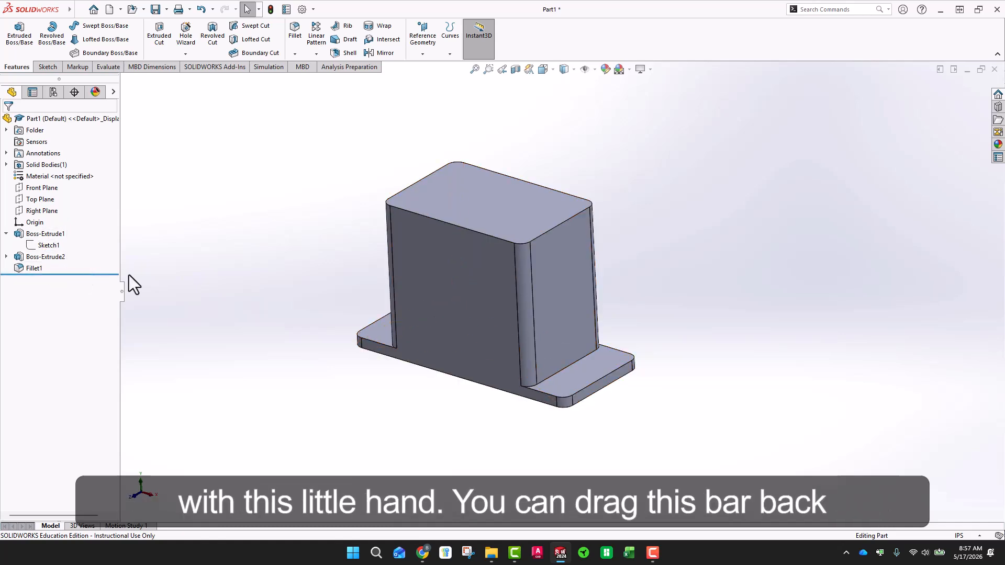
mouse_move(97, 274)
left_mouse_down()
mouse_move(98, 251)
mouse_move(89, 274)
left_mouse_up()
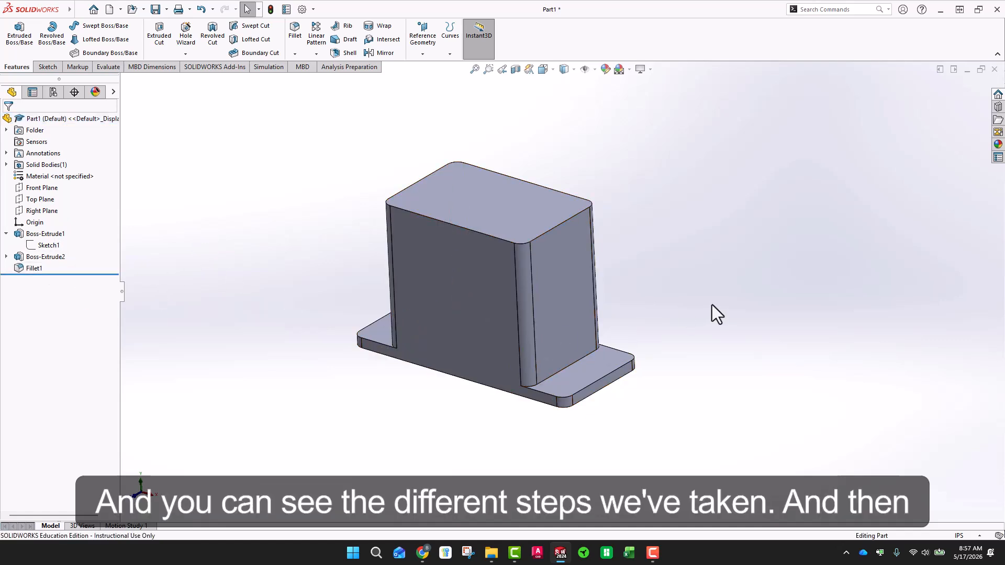
middle_click_drag(712, 305, 683, 212)
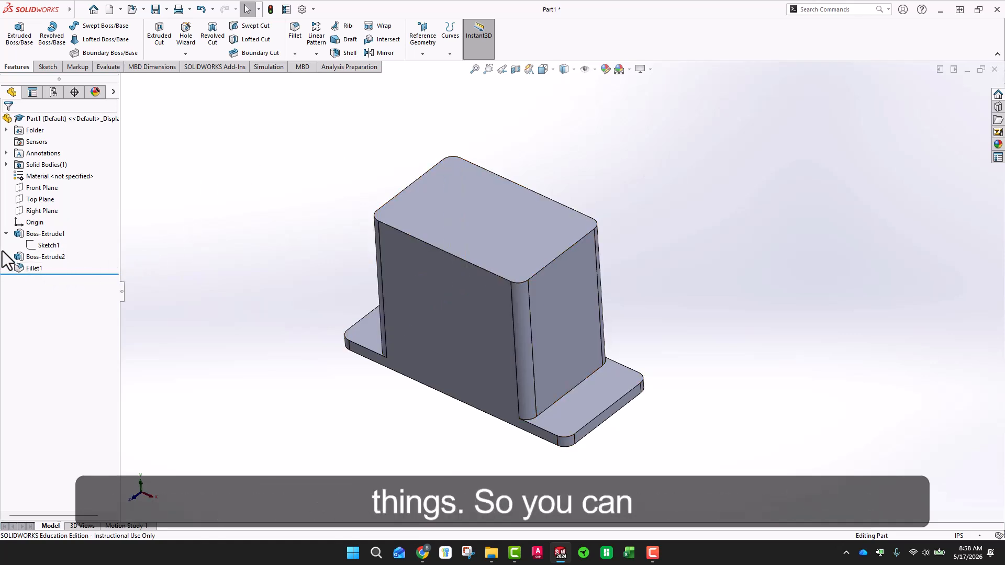
Reveal the sketches under both extrusions, open the base plate's sketch to examine its dimensions, and exit it.
left_click(6, 233)
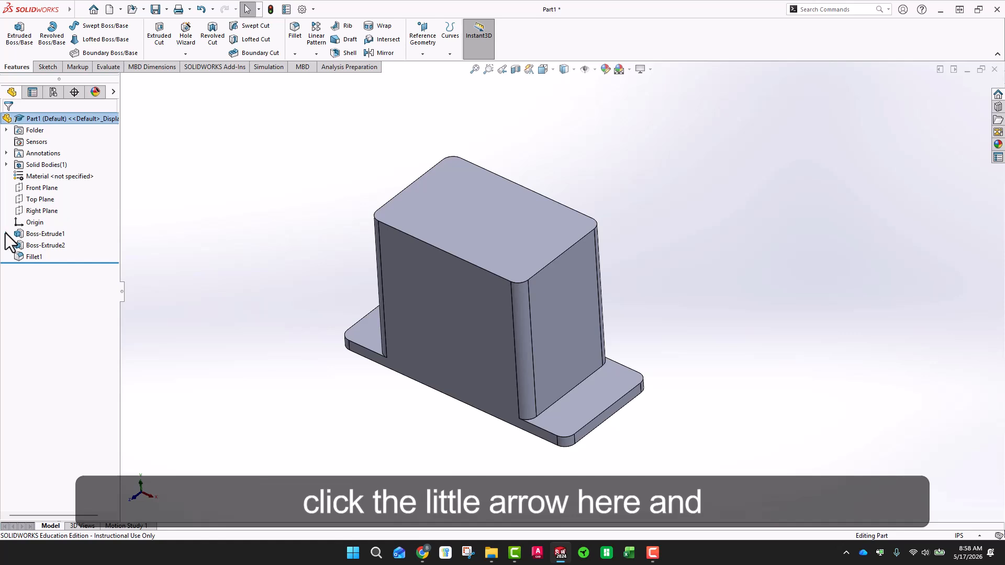
left_click(5, 233)
left_click(5, 257)
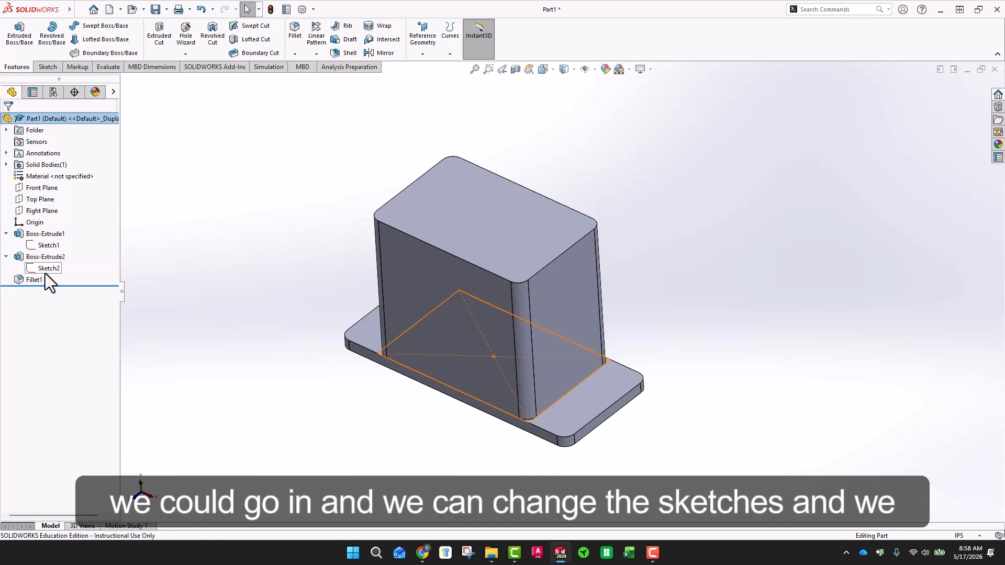
left_click(45, 246)
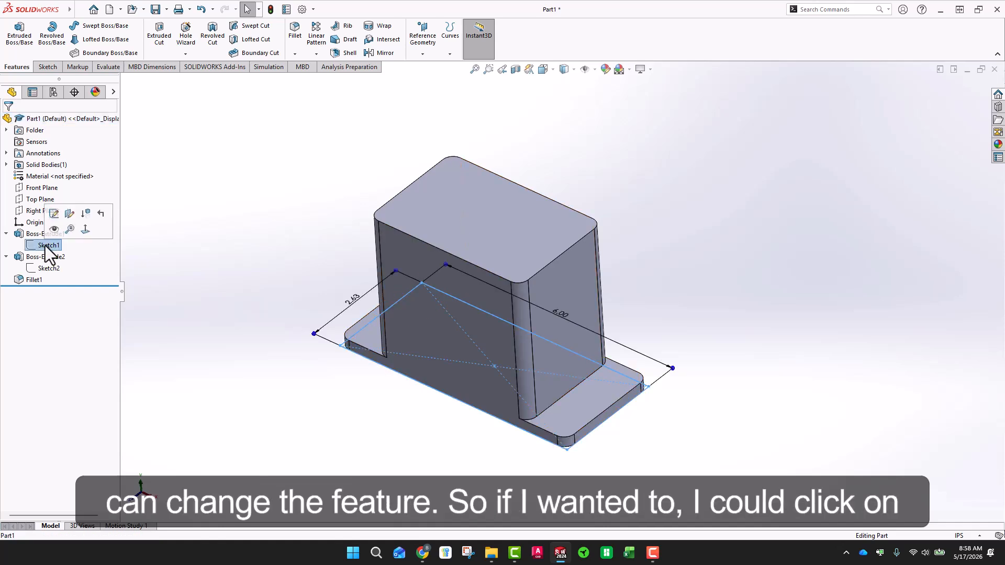
left_click(54, 214)
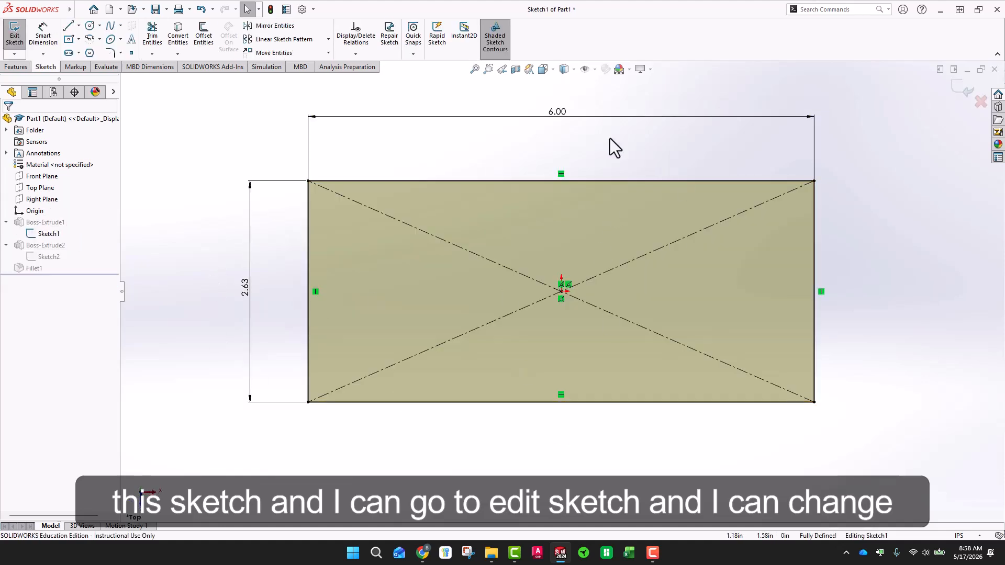
left_click(954, 90)
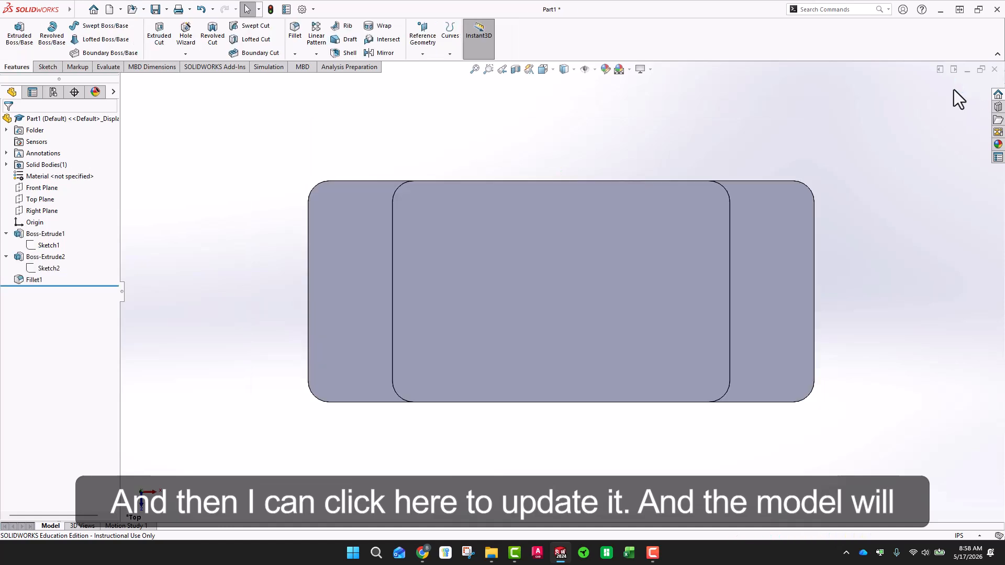
mouse_move(485, 269)
middle_mouse_down()
mouse_move(471, 303)
mouse_move(476, 213)
mouse_move(575, 377)
mouse_move(447, 253)
mouse_move(592, 318)
mouse_move(523, 325)
middle_mouse_up()
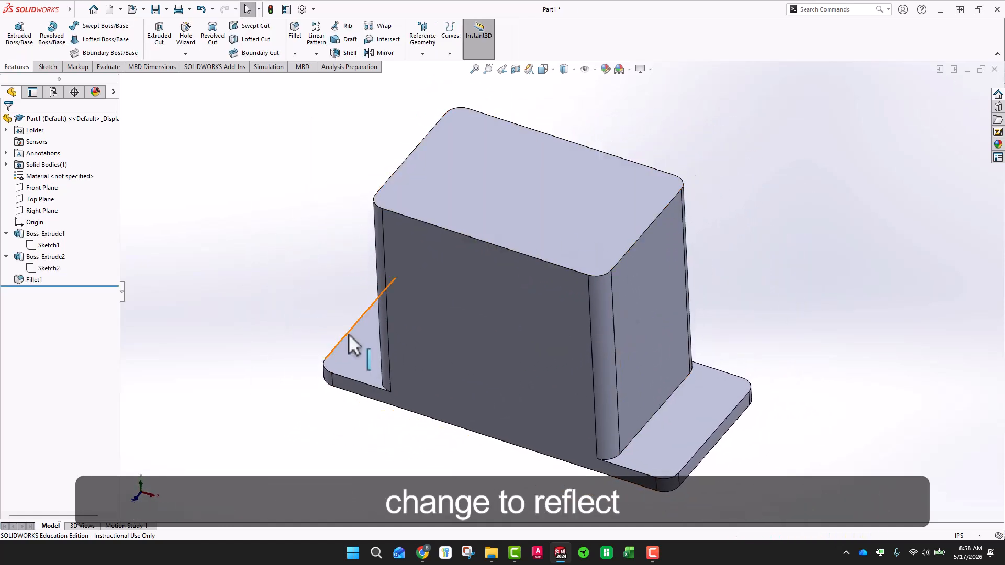
Open the base plate extrusion's definition to examine its depth setting, and close it.
left_click(52, 249)
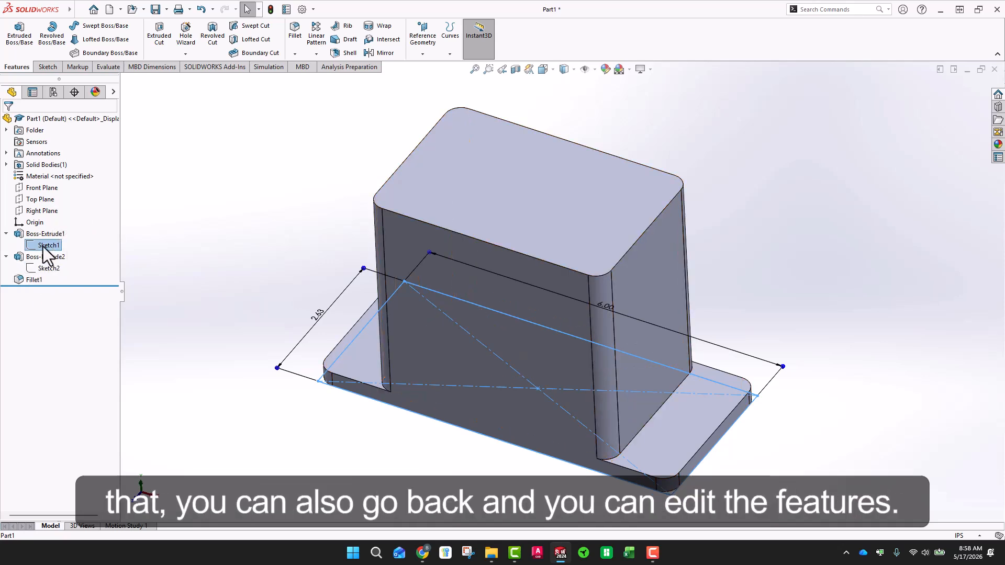
left_click(44, 233)
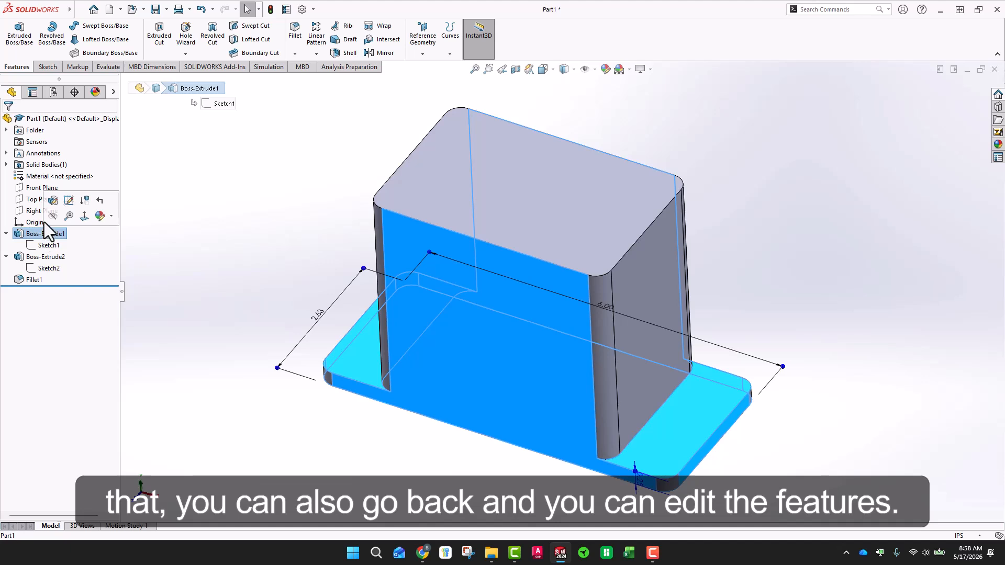
left_click(48, 201)
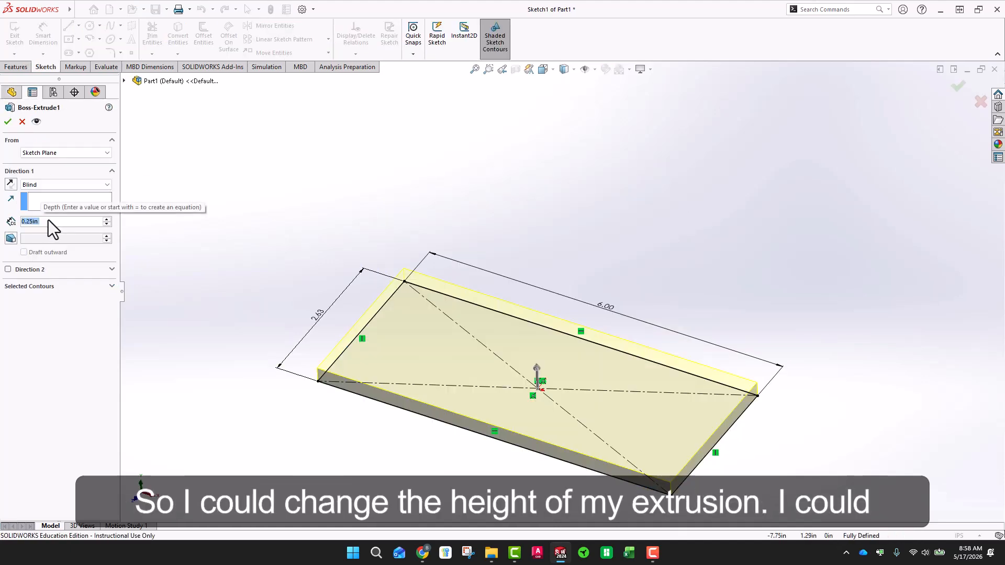
left_click(8, 123)
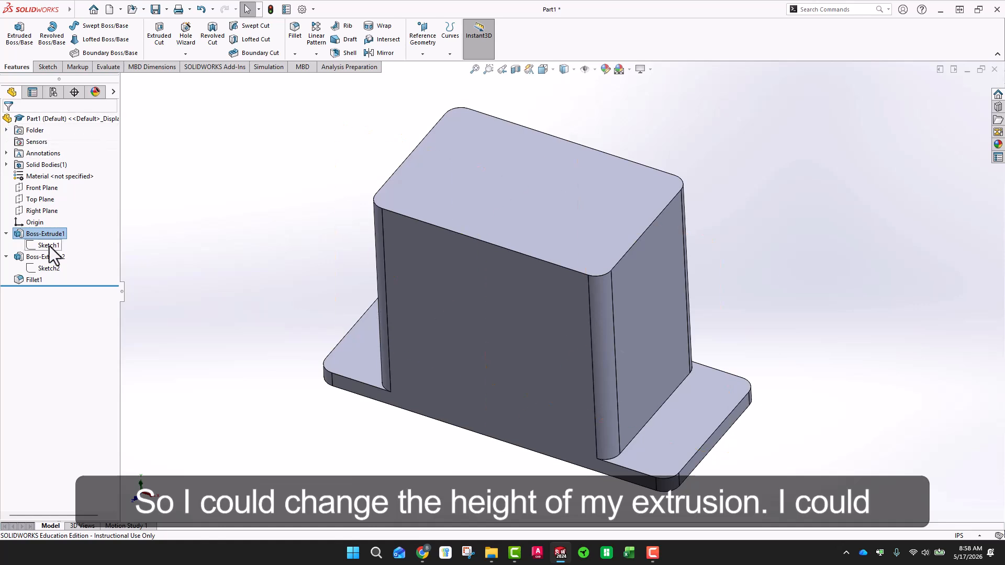
Open the corner fillet's definition to examine its radius and selected edges, and close it.
left_click(33, 279)
left_click(39, 250)
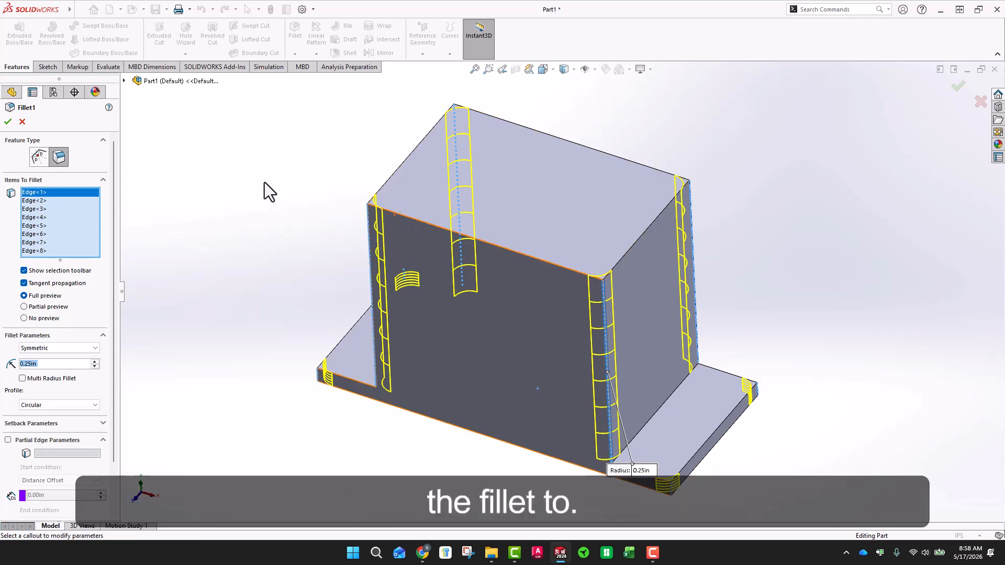
left_click(8, 123)
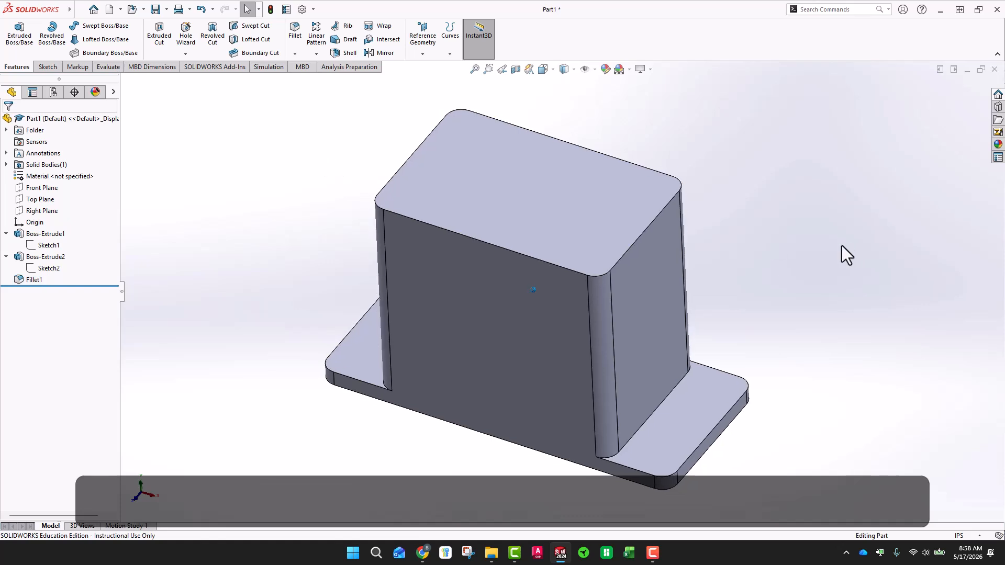
middle_click_drag(787, 206, 782, 212)
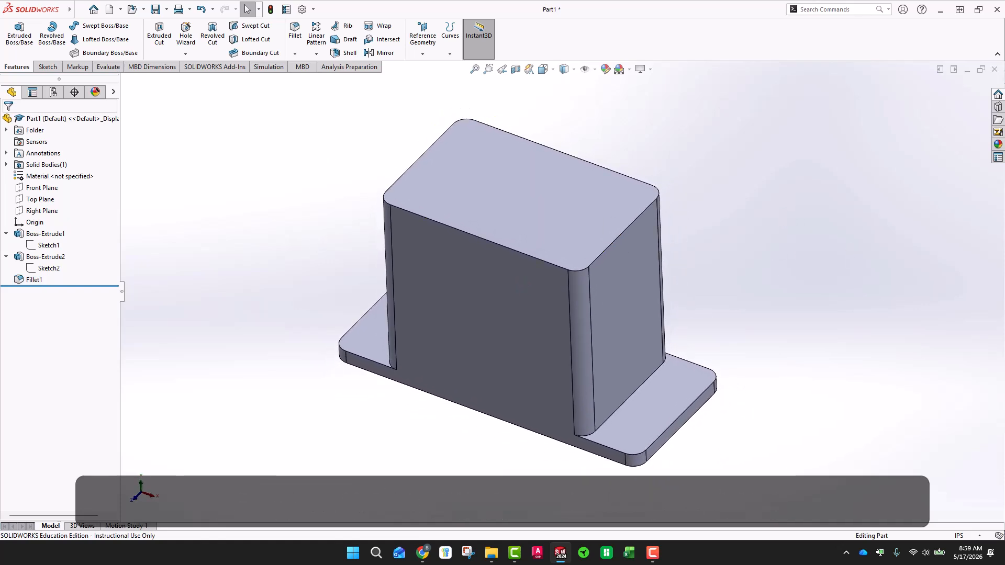
Set up a 0.125 in fillet on the exposed top face of the base plate on one side of the block.
key("F10")
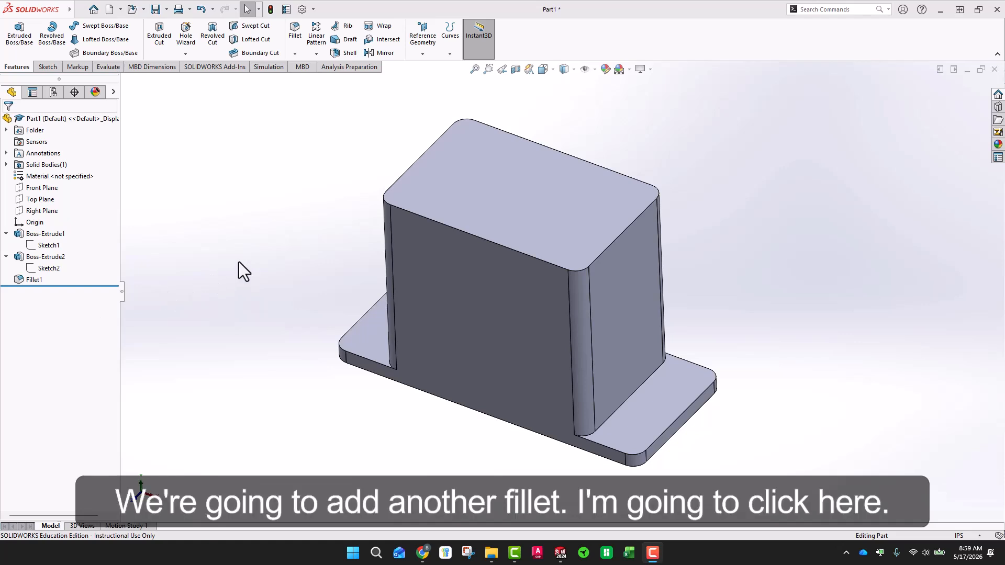
left_click(294, 29)
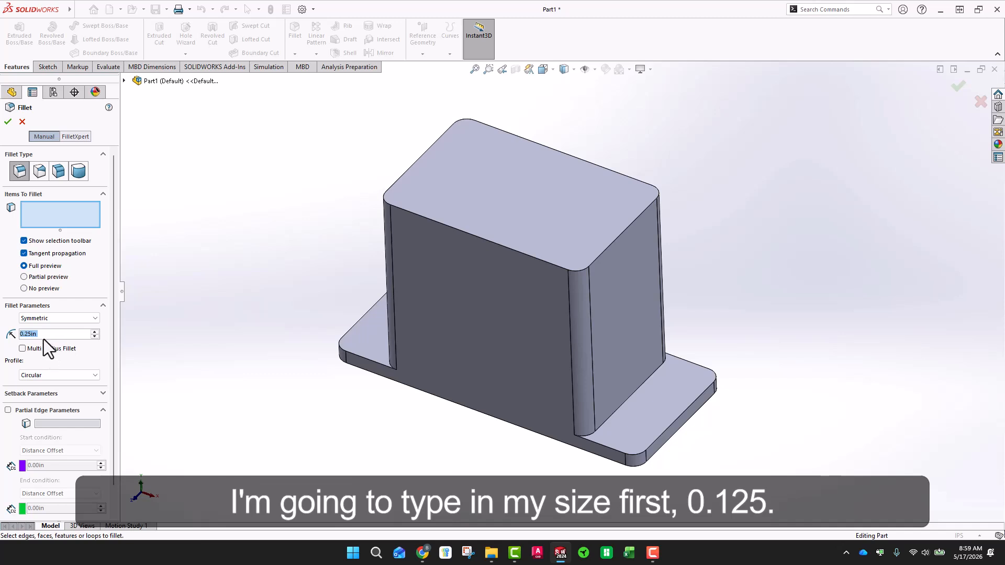
type(".125")
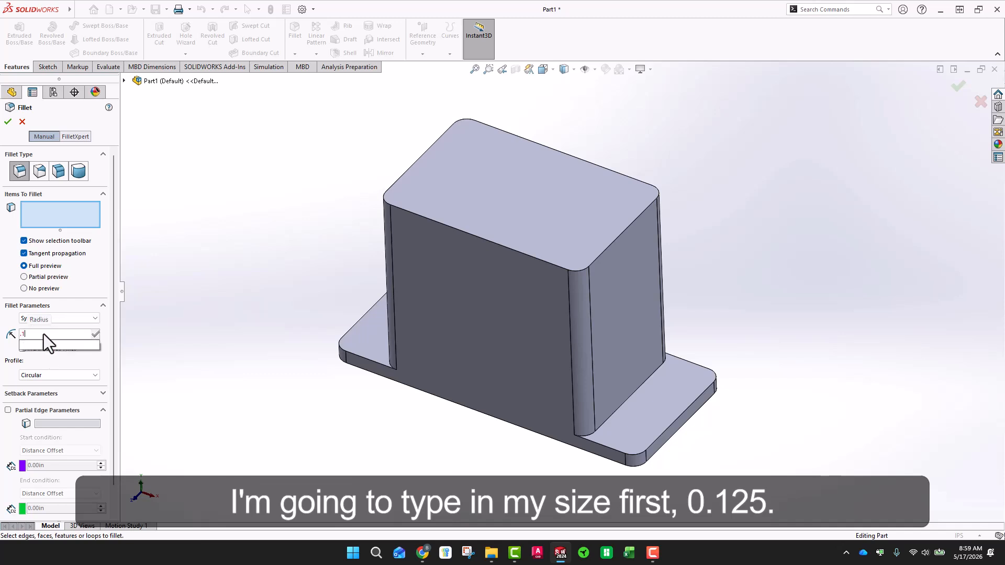
left_click(55, 215)
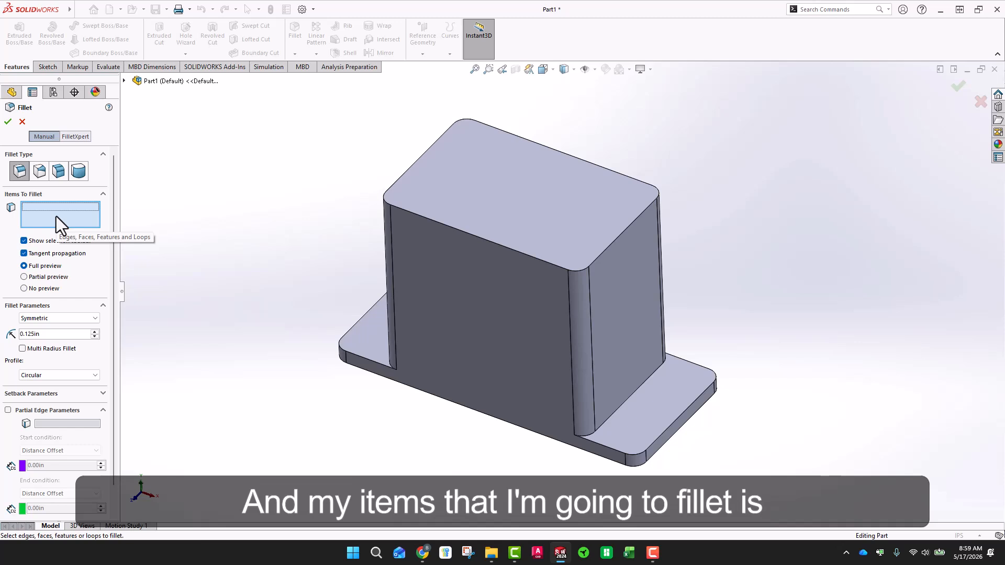
left_click(624, 419)
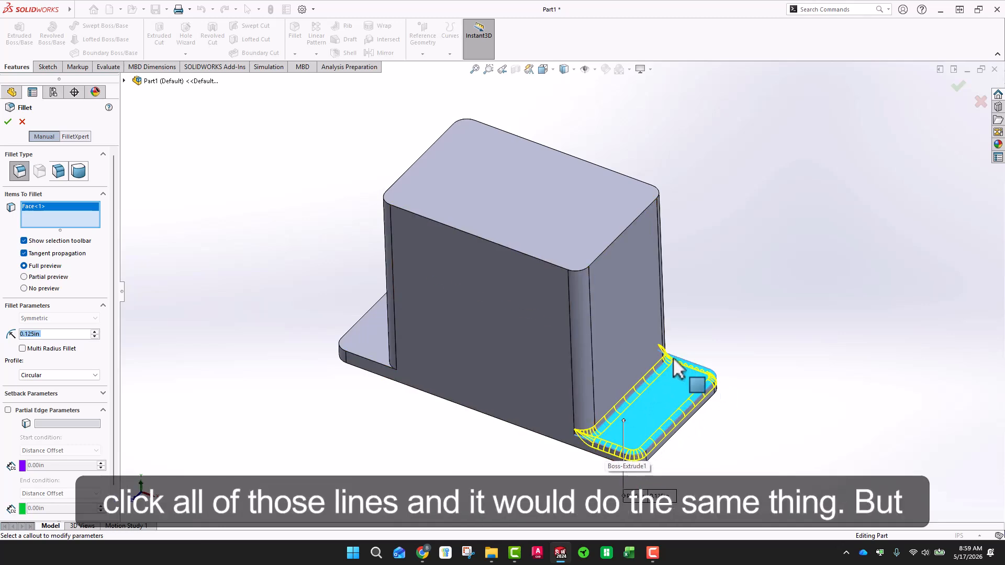
Add the opposite base flange's outer top edge chain and its edge along the block to the fillet, and apply it.
middle_click_drag(391, 420, 467, 455)
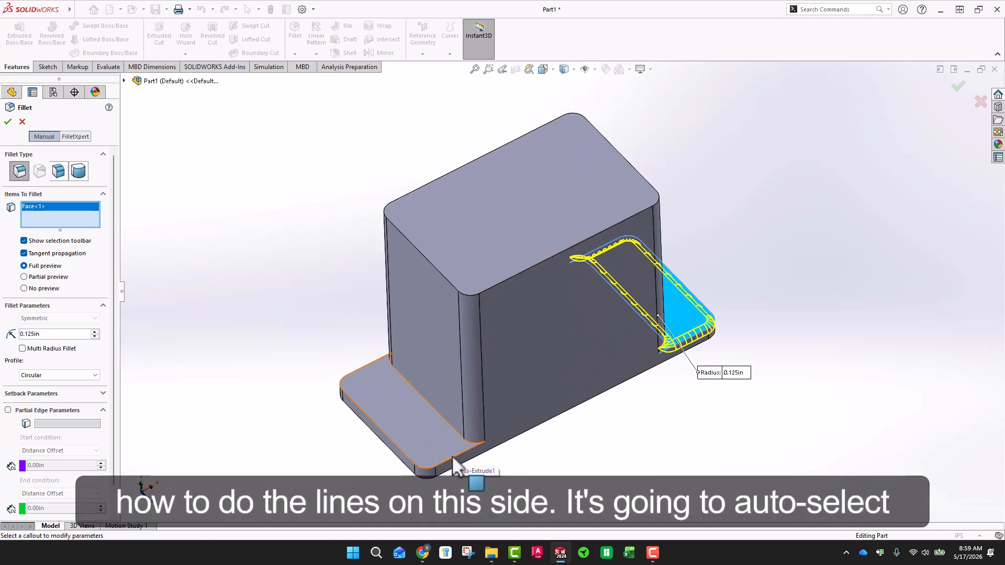
left_click(422, 469)
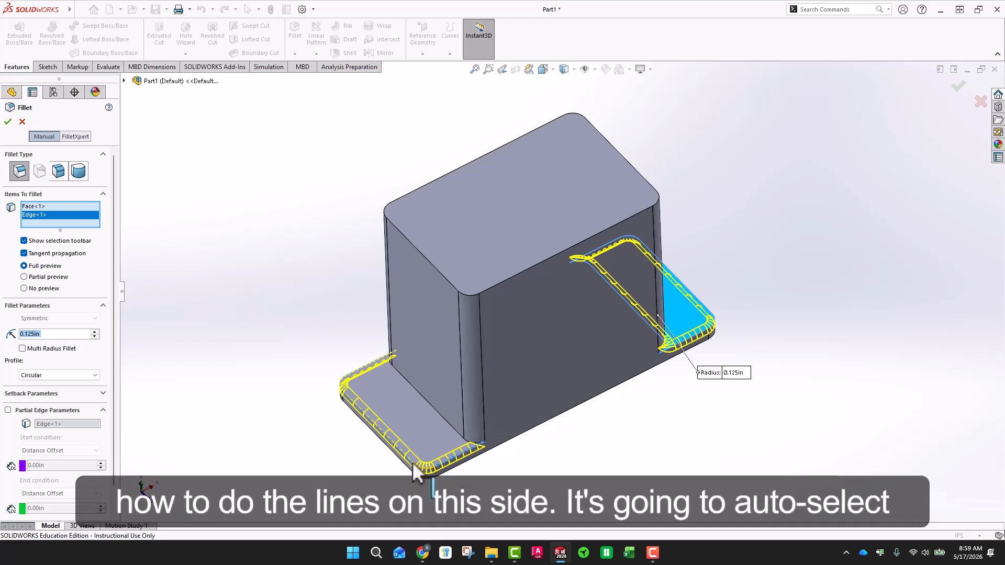
left_click(434, 408)
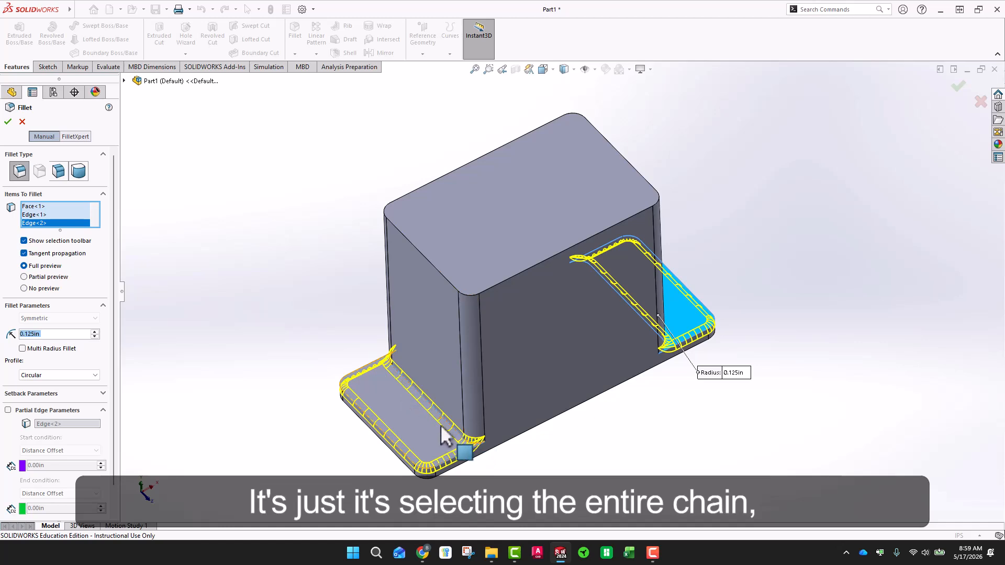
left_click(7, 122)
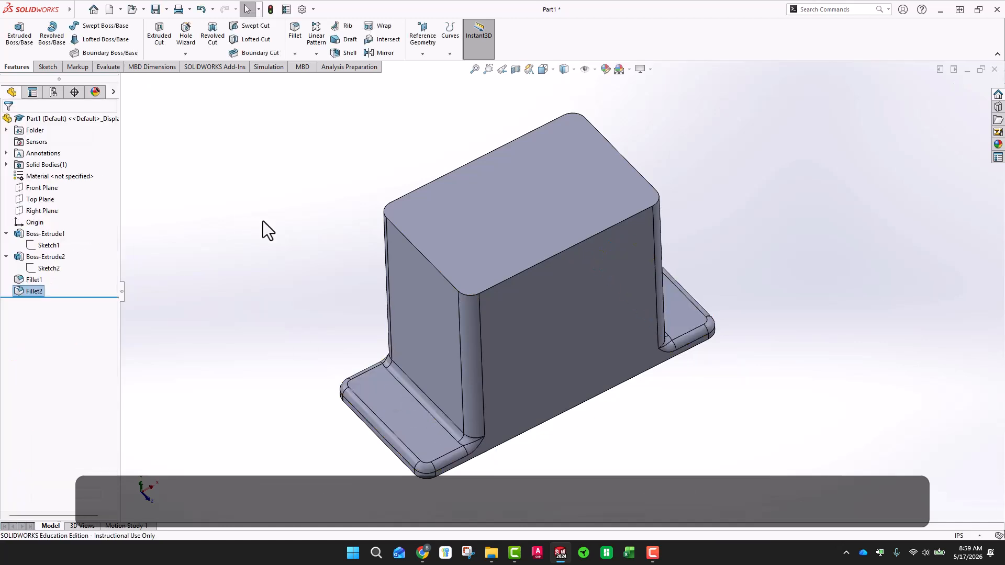
middle_click_drag(569, 362, 460, 343)
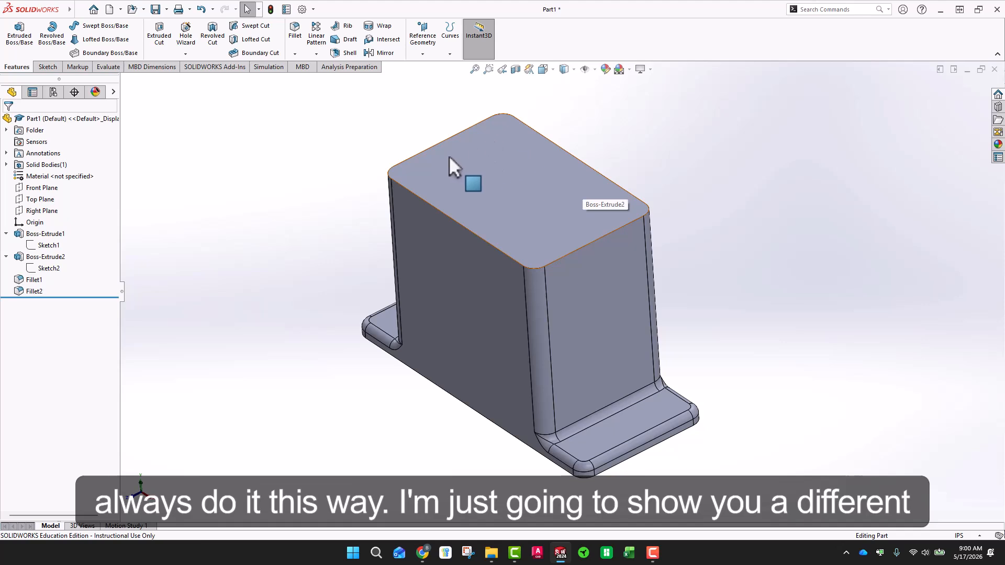
left_click(482, 144)
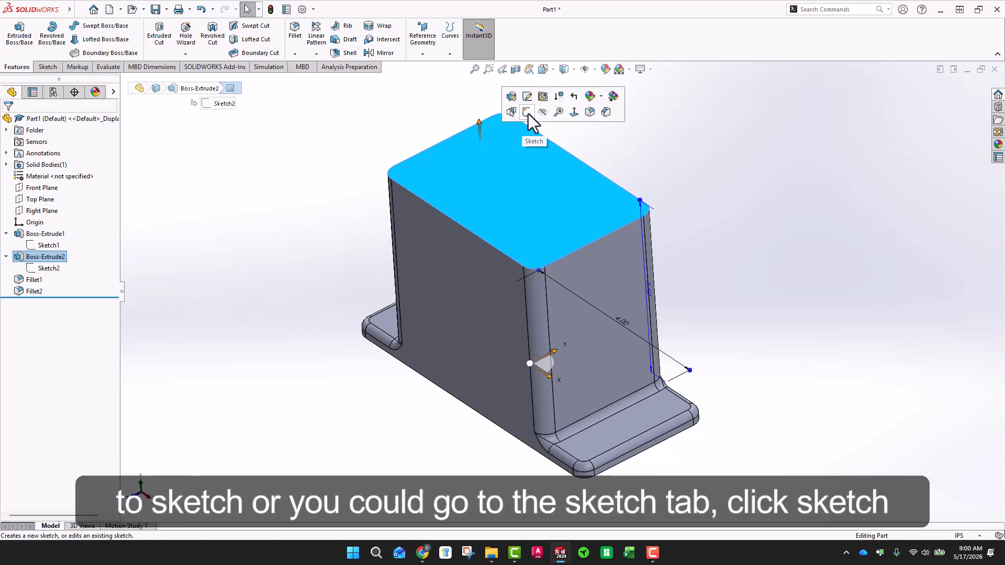
left_click(338, 125)
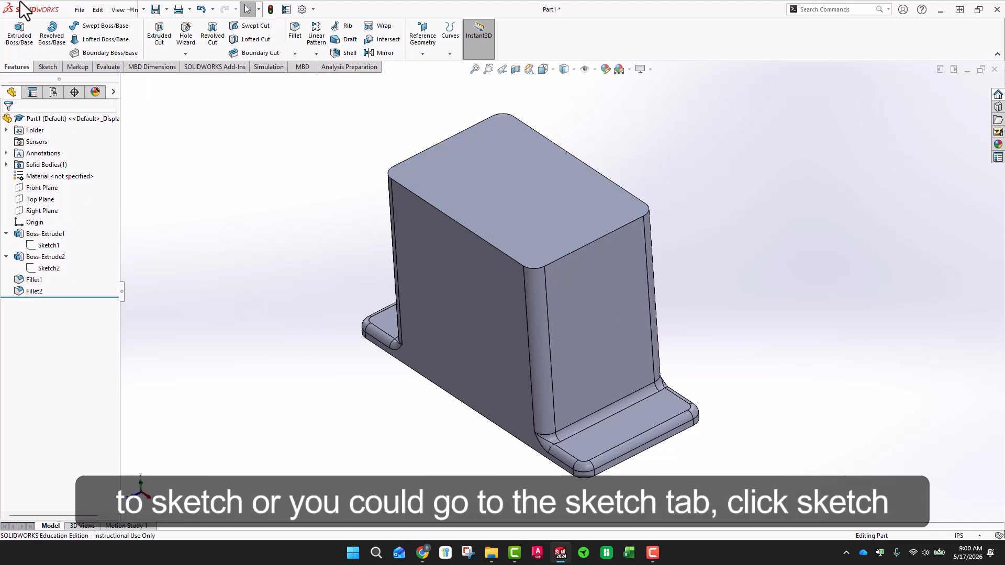
left_click(43, 68)
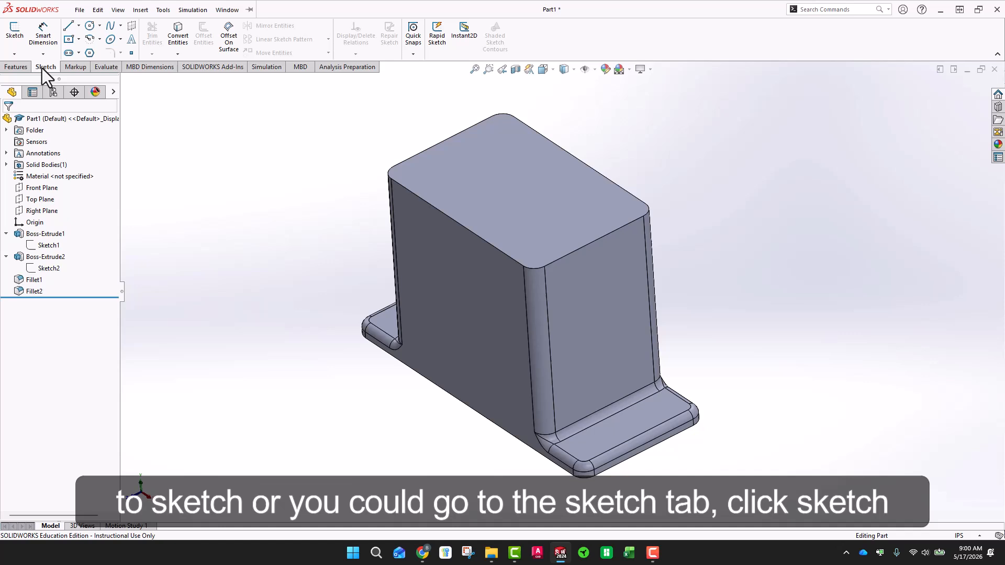
left_click(14, 35)
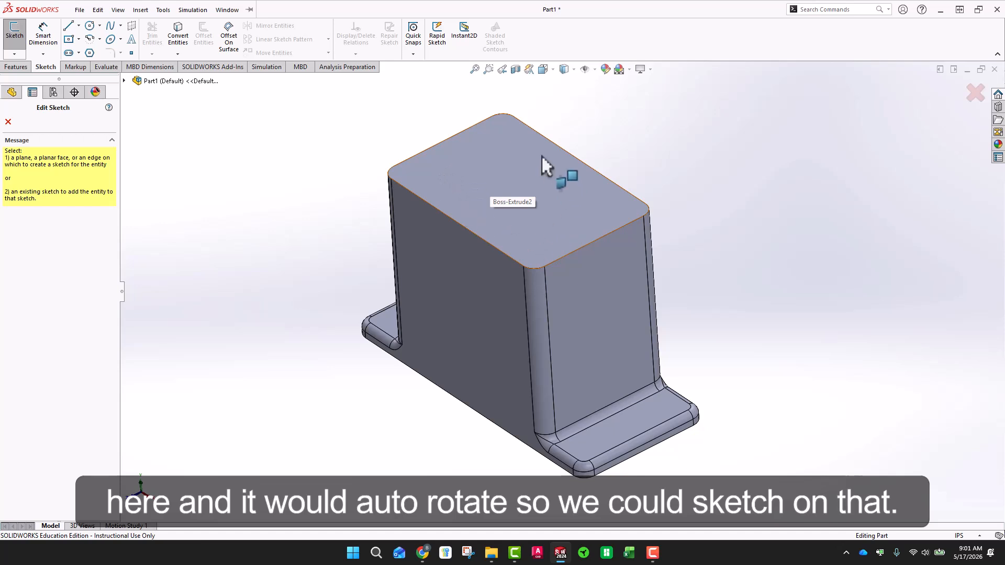
left_click(8, 122)
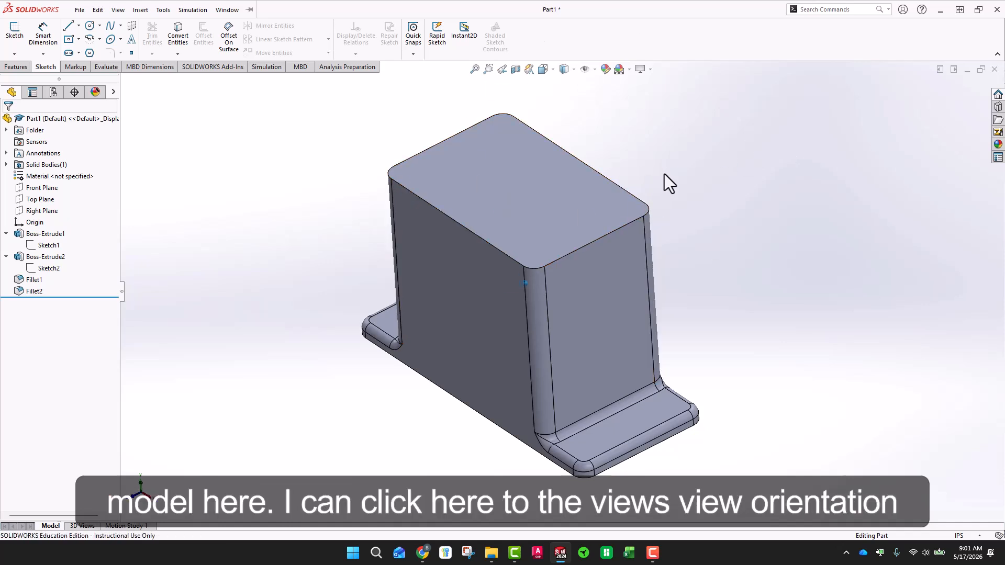
Orient the model to the top view and open a sketch on the block's top face.
left_click(554, 70)
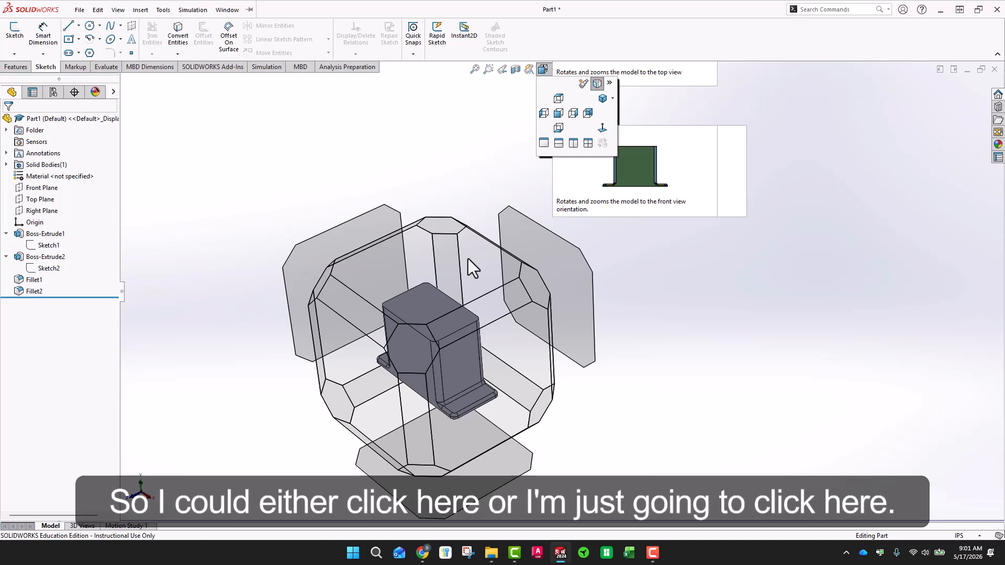
left_click(558, 99)
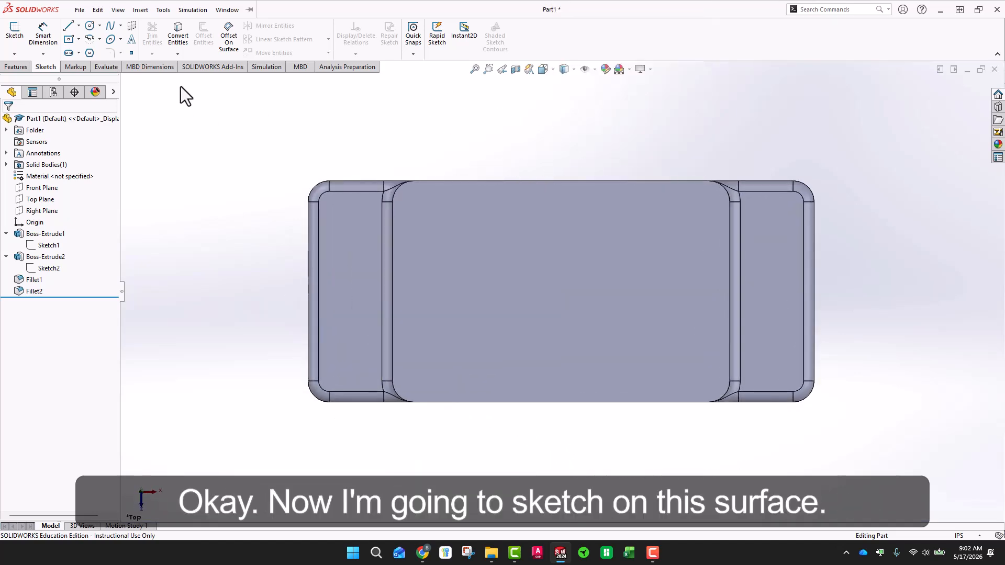
left_click(14, 35)
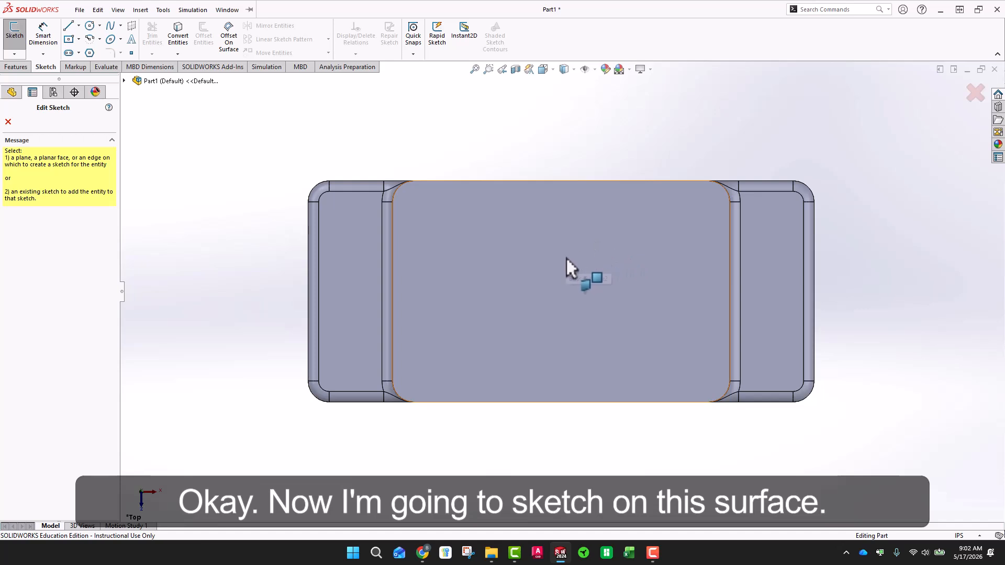
left_click(530, 252)
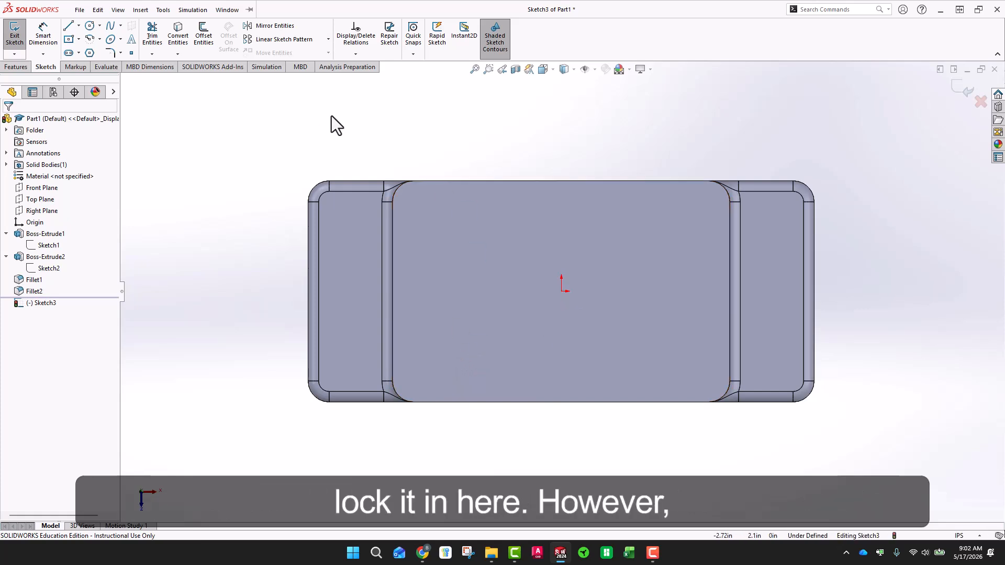
Sketch a corner rectangle about 3.25 by 2.02 in inside the outline of the block's top face.
left_click(79, 43)
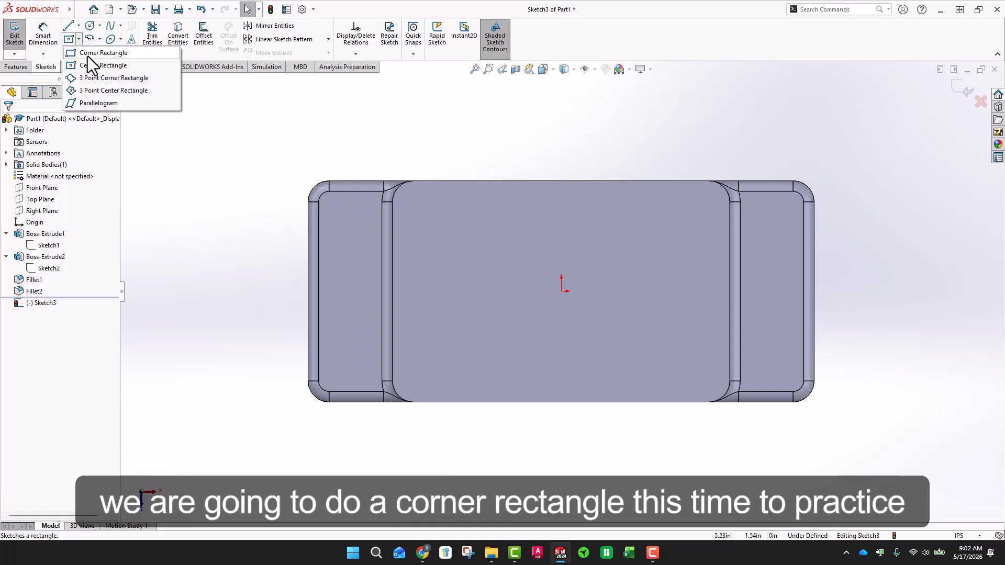
left_click(88, 53)
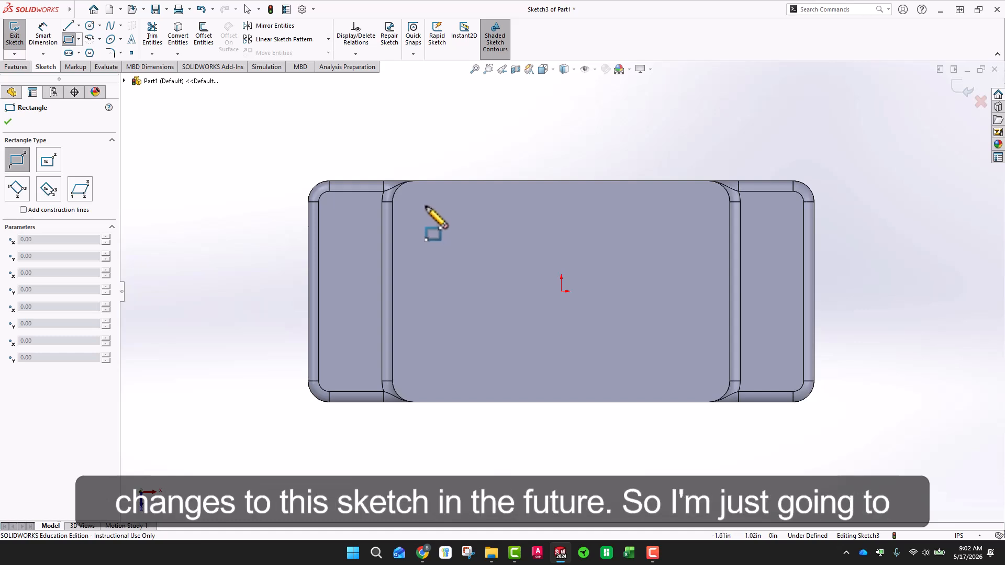
left_click(425, 206)
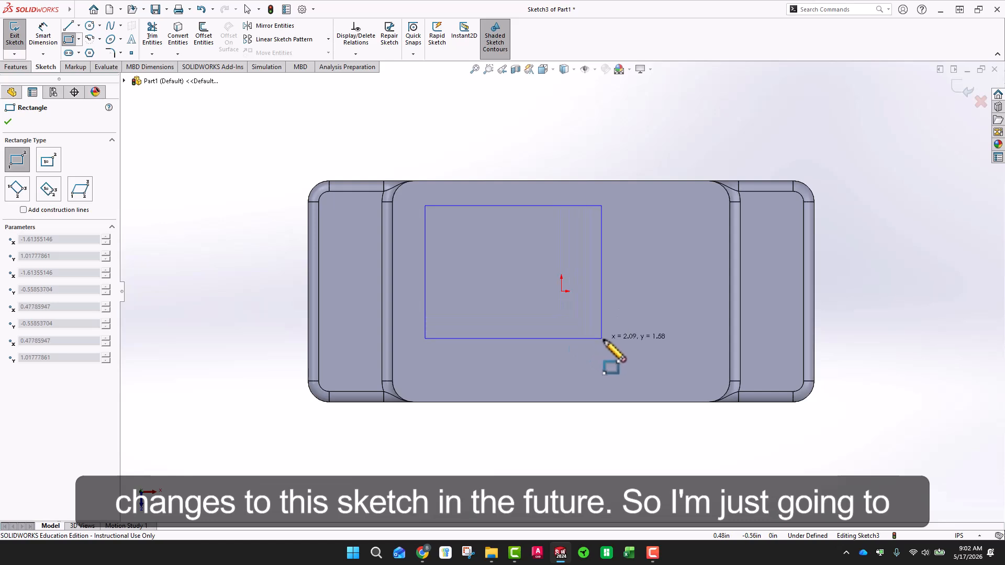
left_click(699, 376)
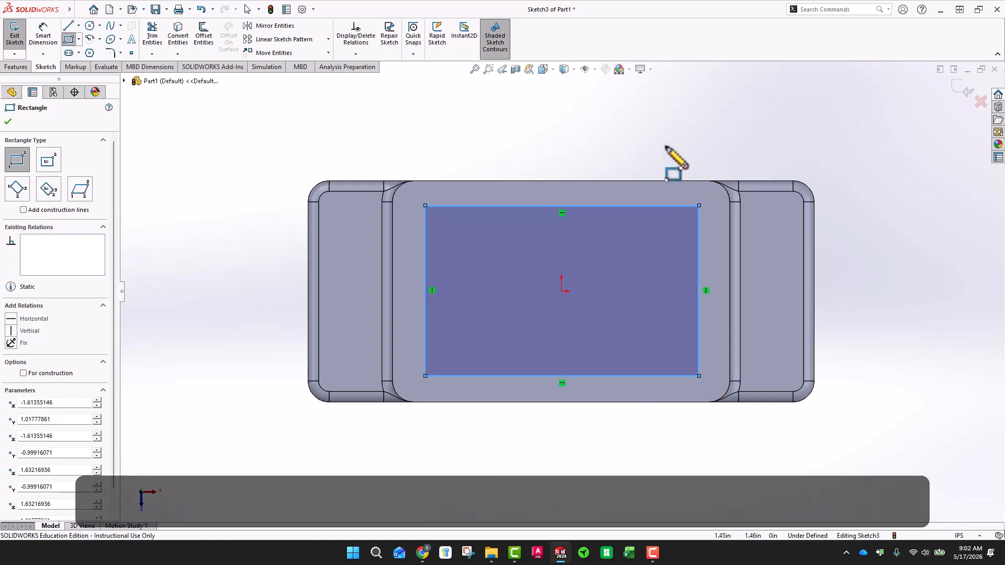
key("Escape")
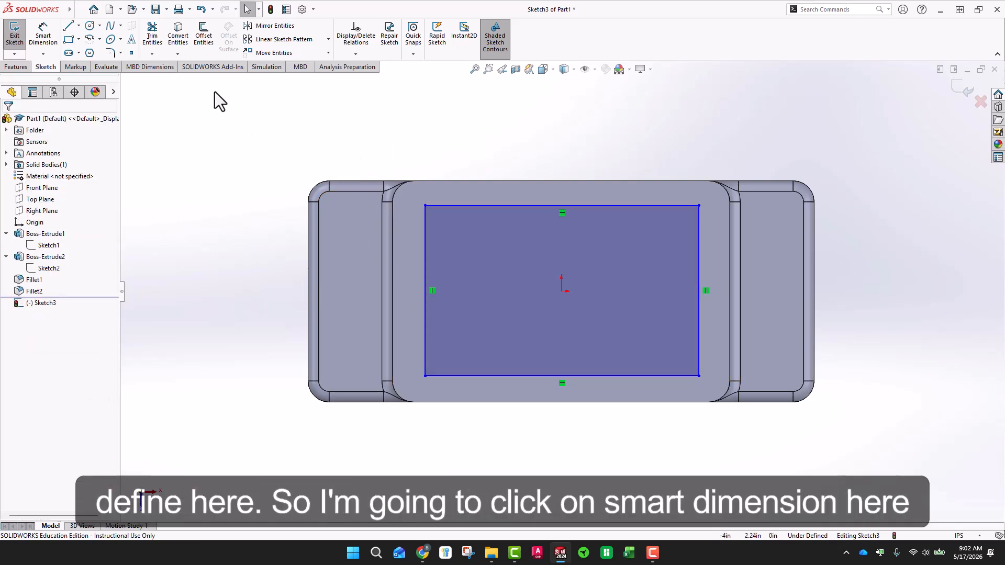
Dimension the distance between the block's upper edge and the rectangle's upper line as 0.375 in.
left_click(38, 31)
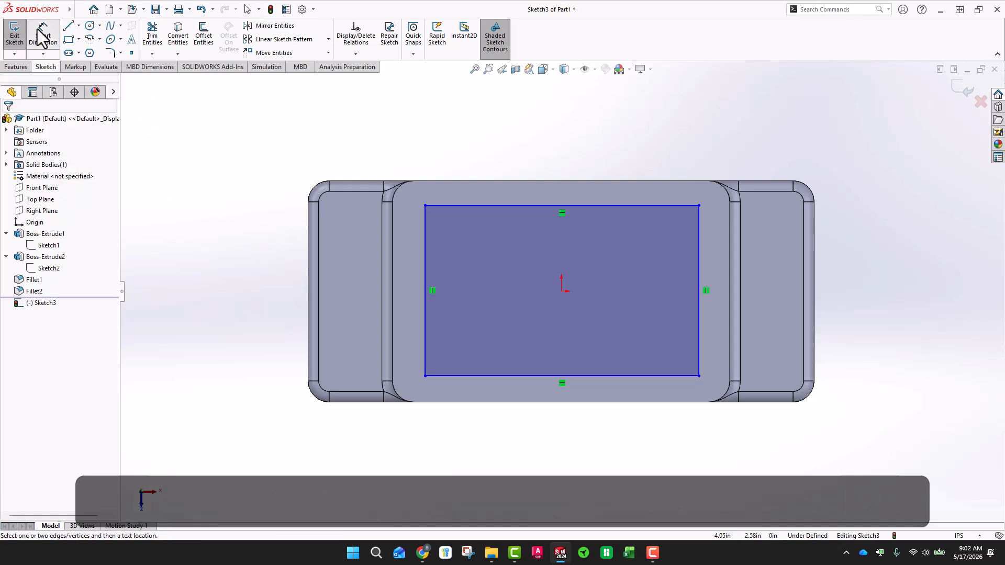
left_click(525, 181)
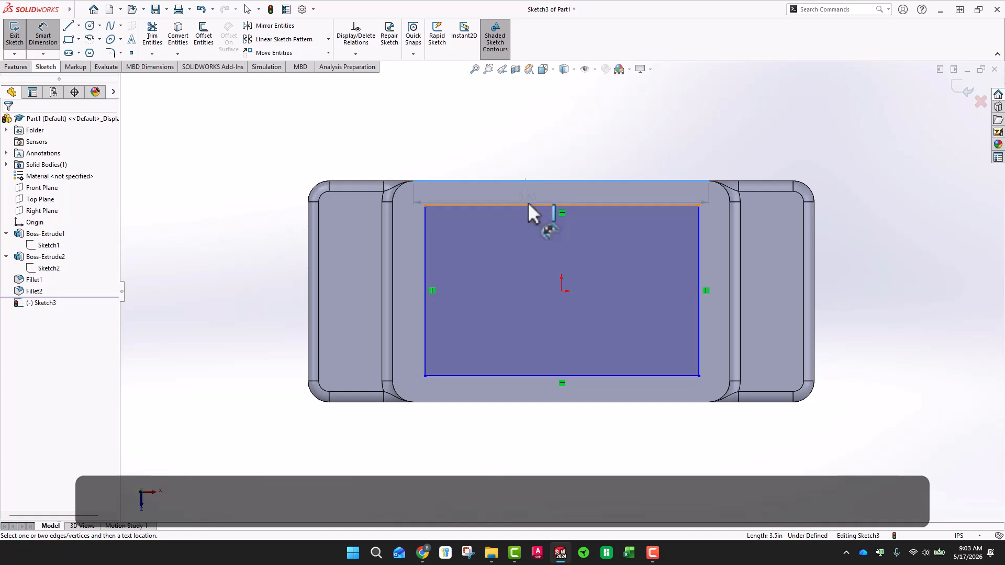
left_click(529, 203)
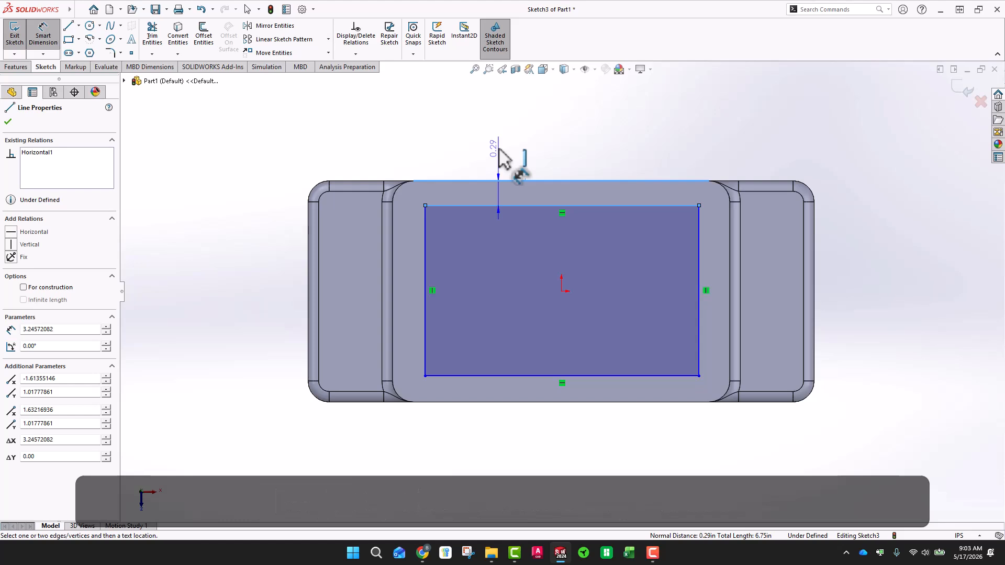
left_click(499, 149)
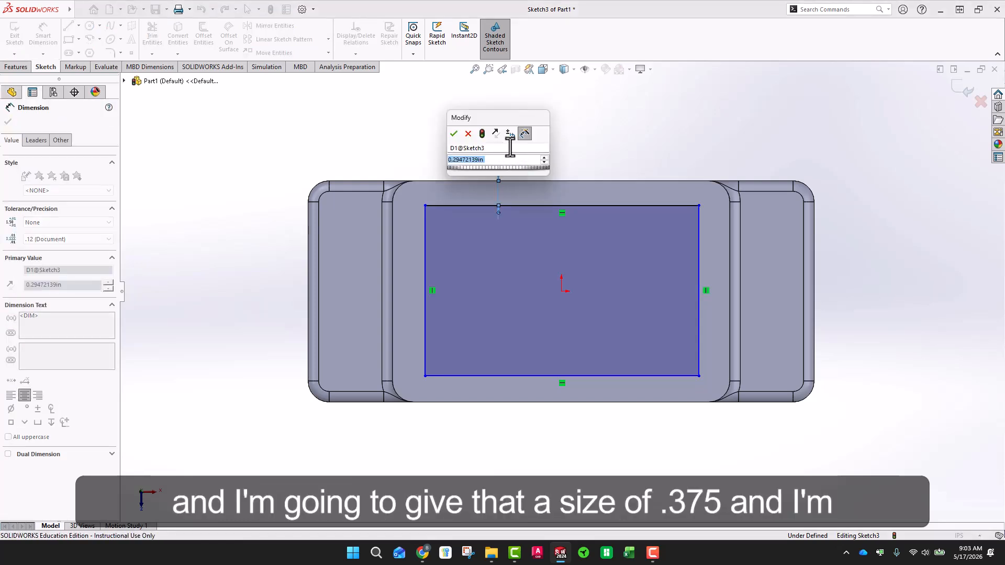
type(".375")
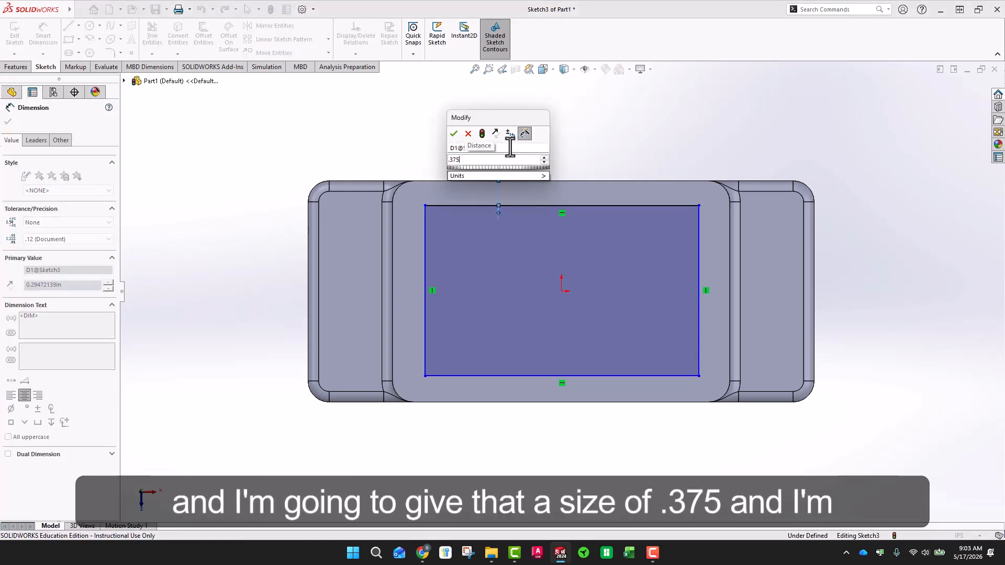
key("Return")
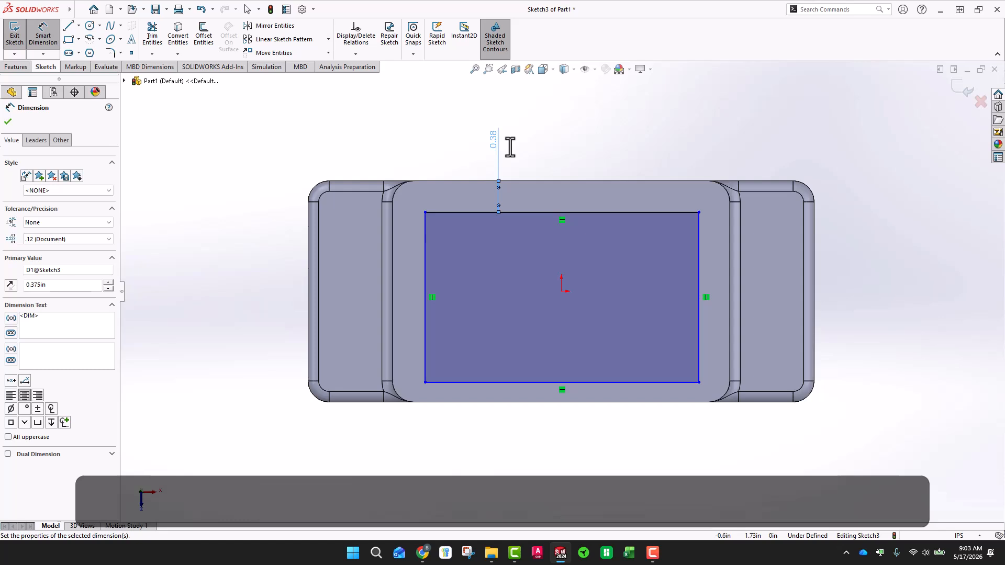
Dimension the distance between the rectangle's left line and the block's left edge as 0.375 in.
left_click(426, 286)
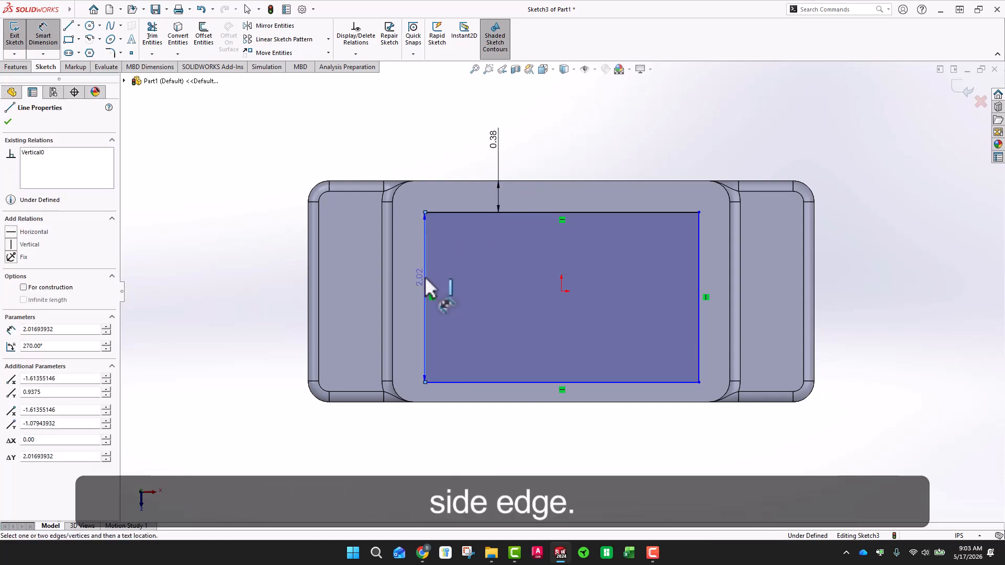
left_click(392, 291)
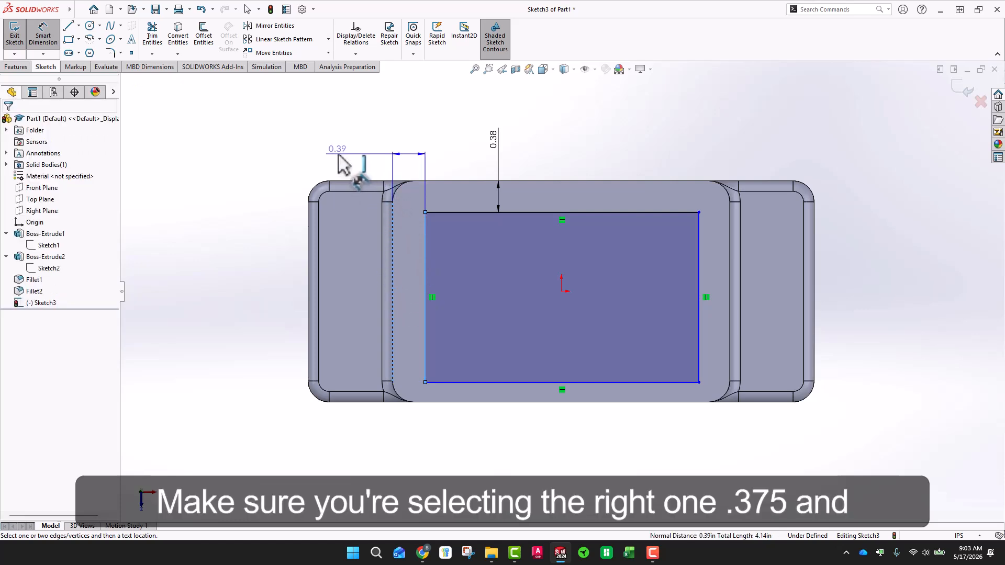
left_click(340, 157)
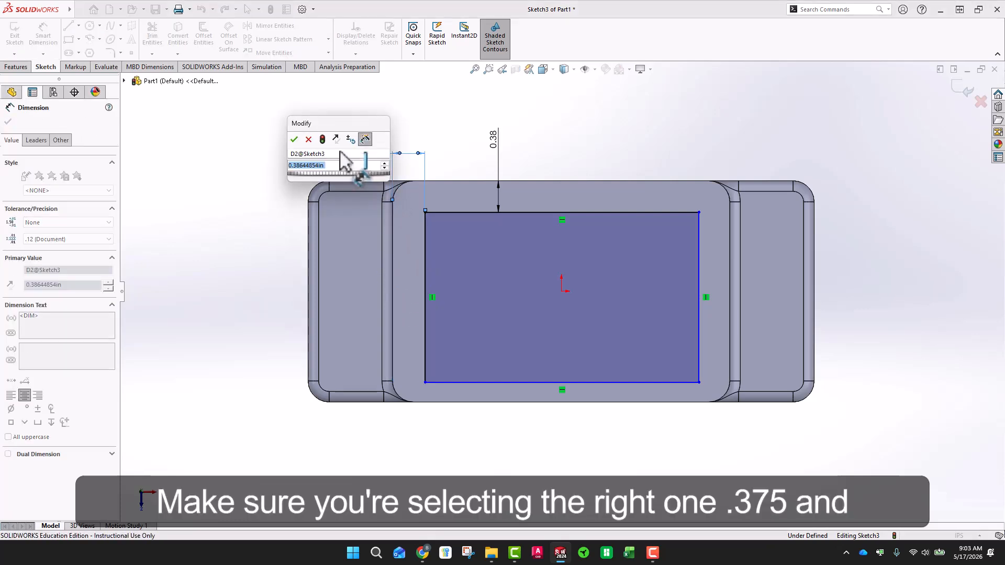
type(".375")
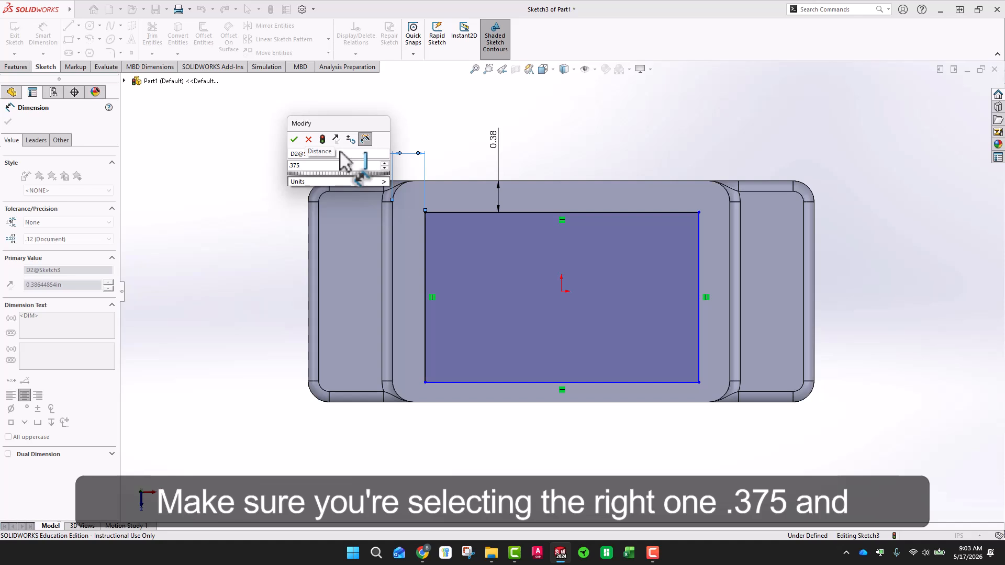
key("Return")
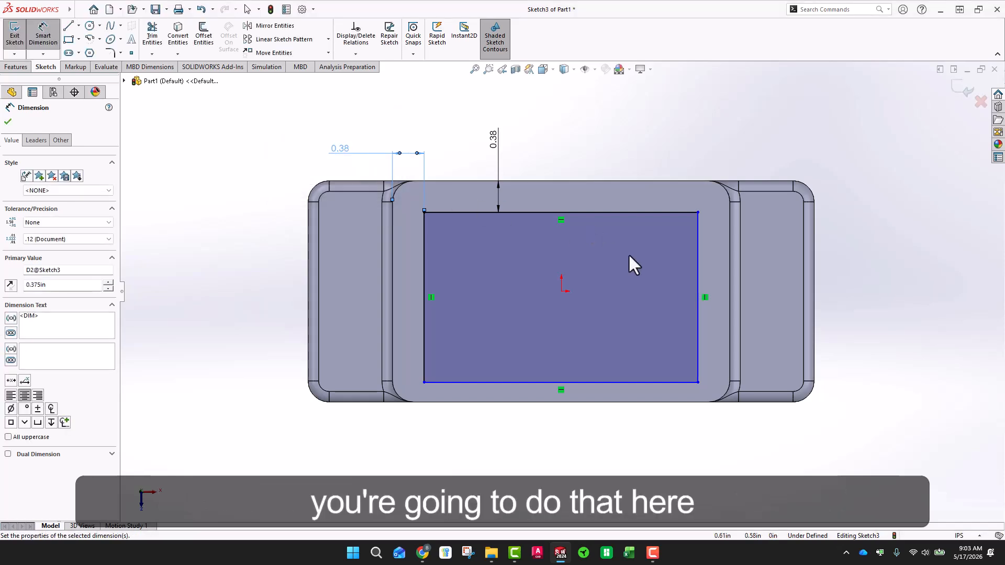
Dimension the distance between the rectangle's right line and the block's right edge as 0.375 in.
left_click(731, 284)
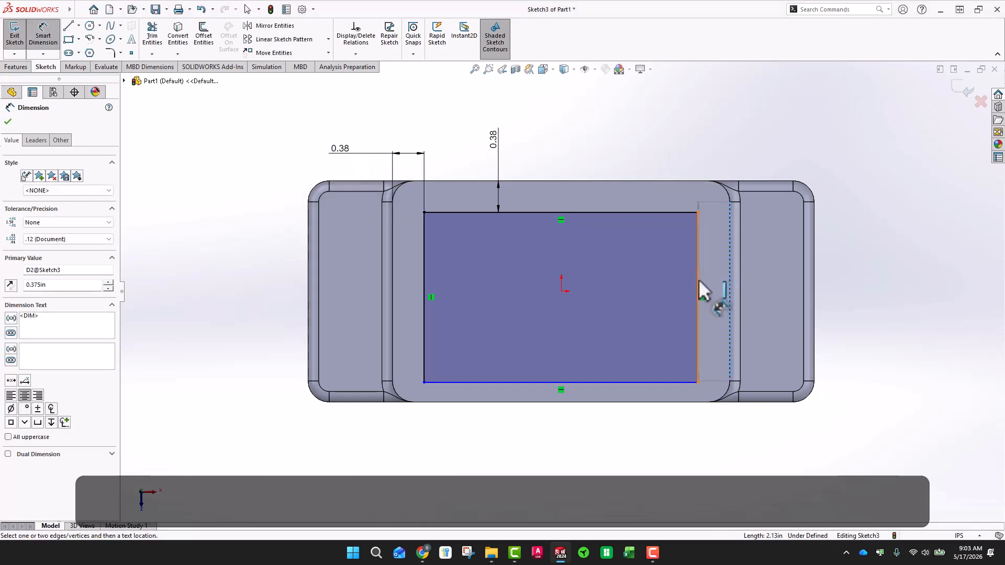
left_click(699, 286)
left_click(809, 469)
type(".375")
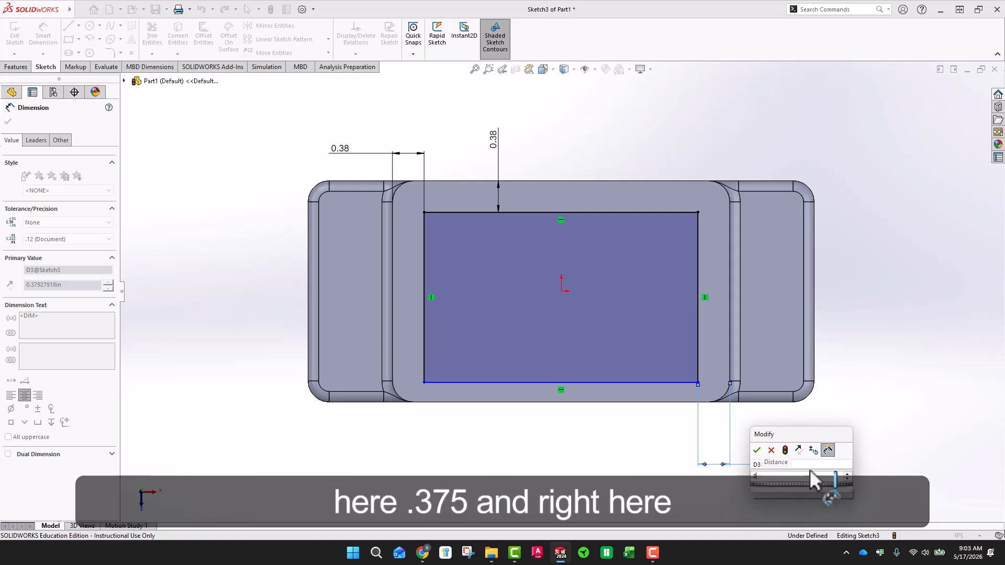
key("Return")
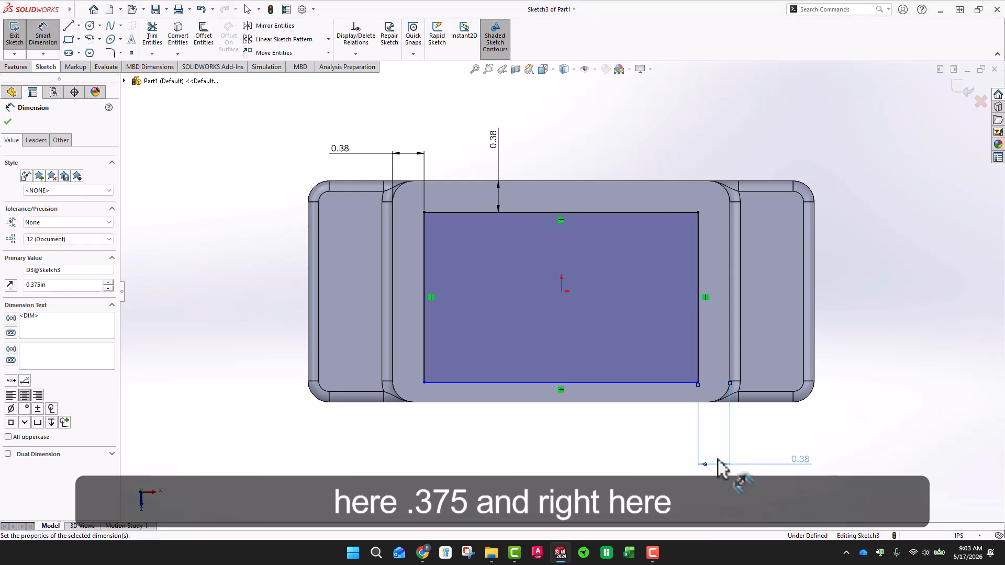
Dimension the distance between the rectangle's lower line and the block's lower edge as 0.375 in, and close the sketch.
left_click(662, 382)
left_click(643, 403)
left_click(611, 472)
type(".375")
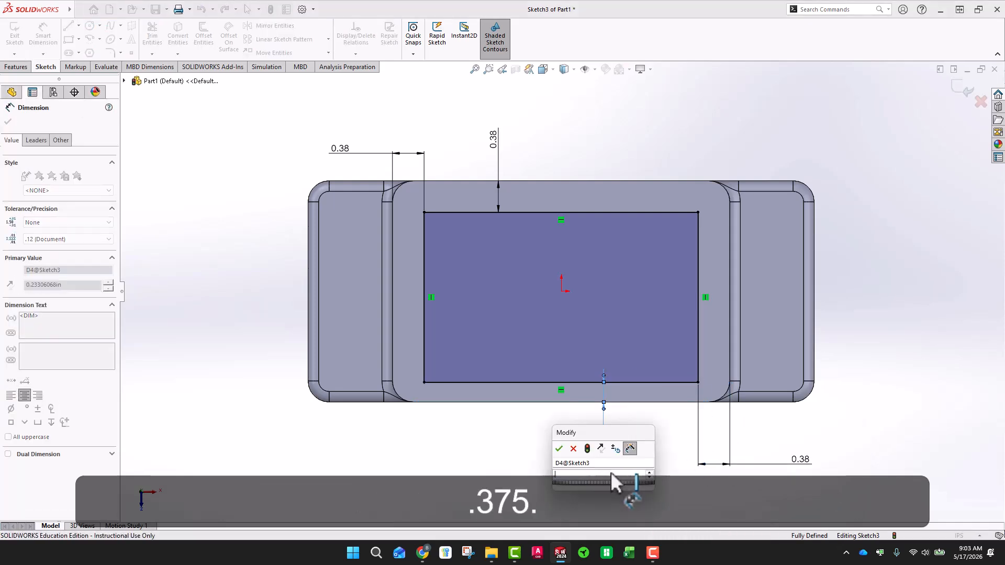
key("Return")
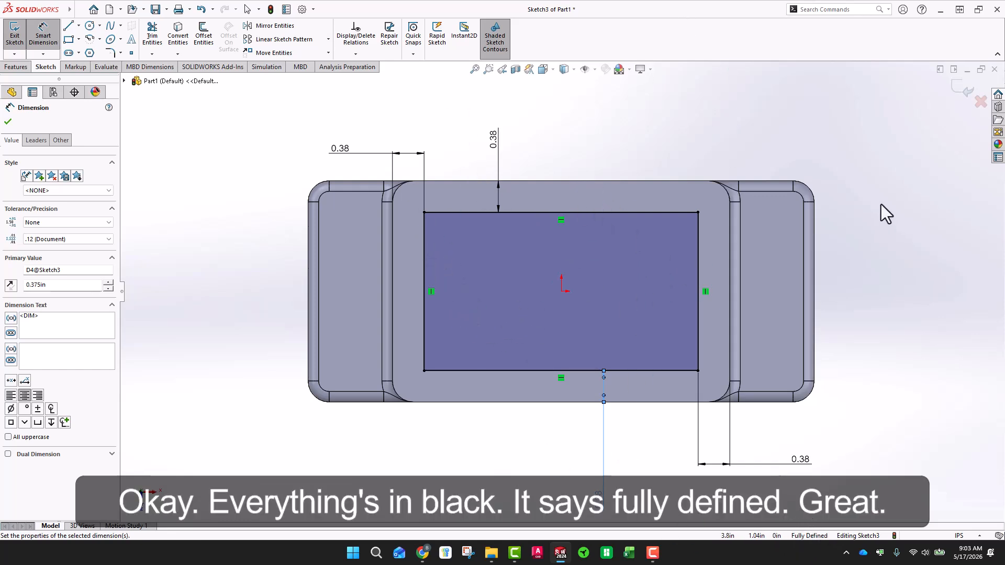
left_click(965, 92)
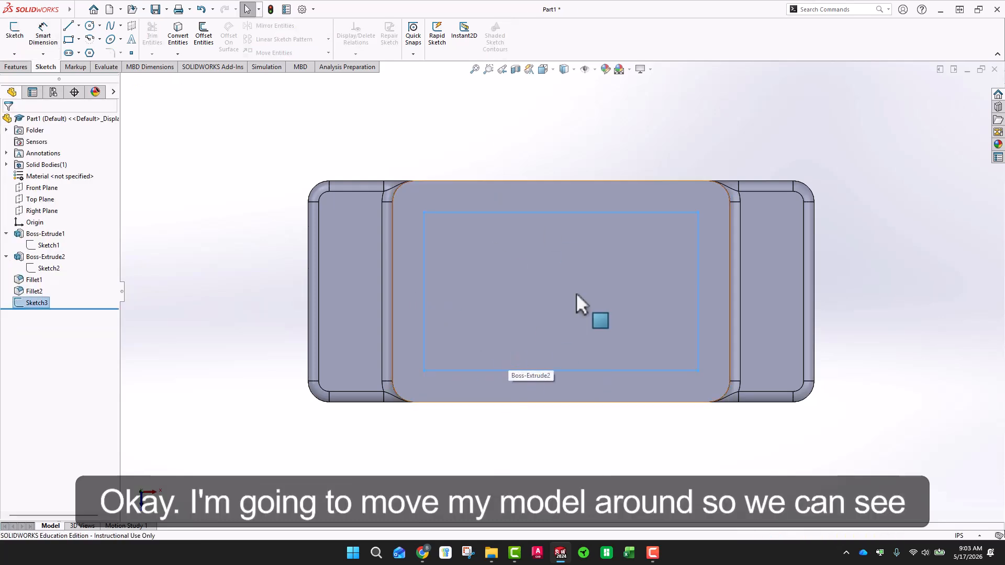
Reopen the rectangle sketch on the block's top face for editing.
middle_click_drag(644, 269, 812, 187)
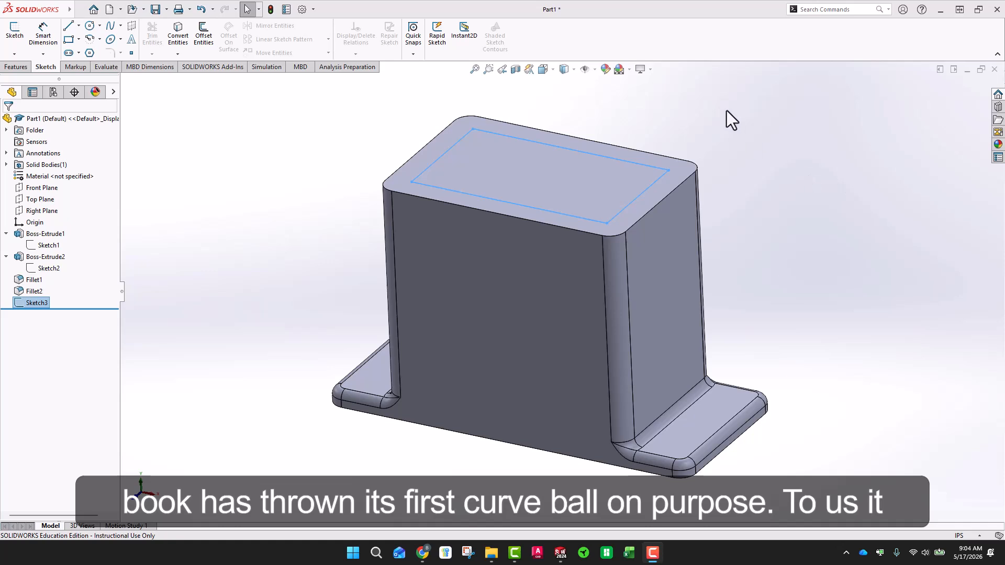
scroll(726, 112, "up", 1)
scroll(636, 133, "down", 1)
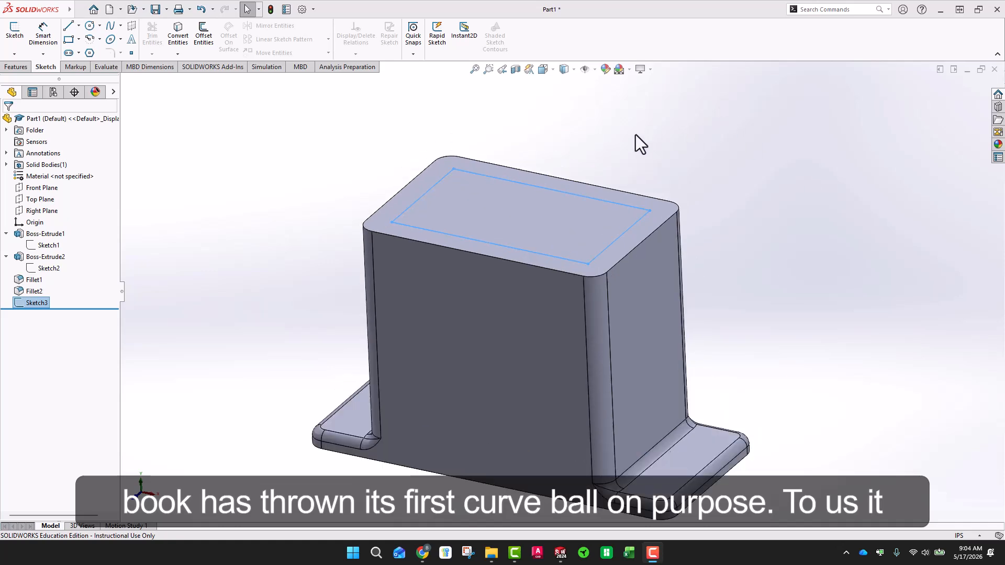
middle_click_drag(635, 134, 633, 162)
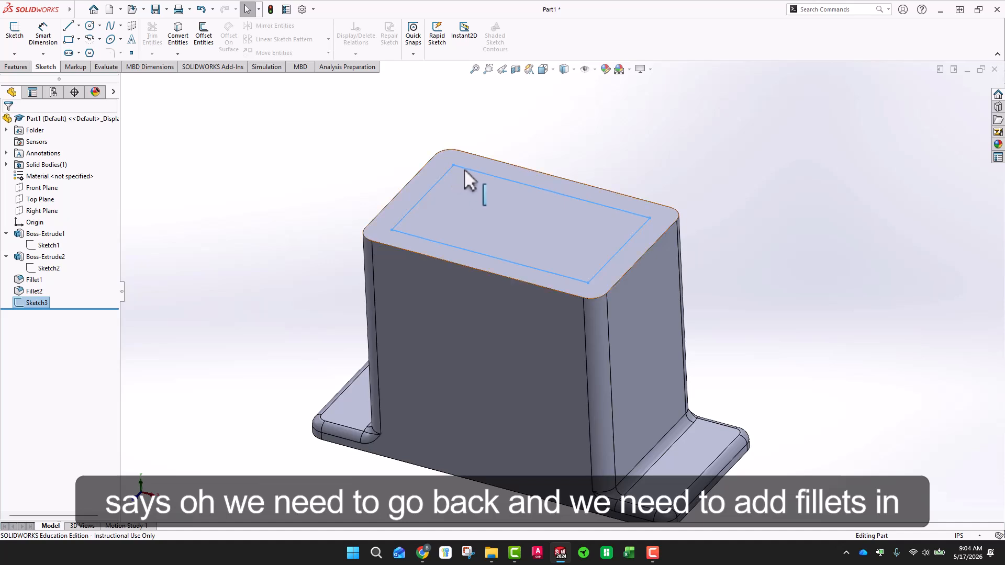
left_click(322, 172)
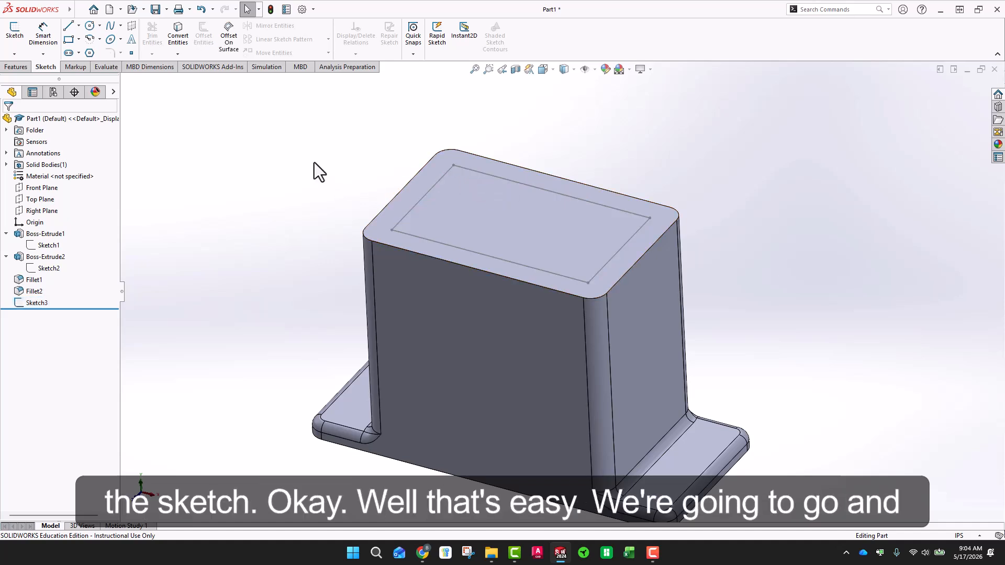
left_click(24, 303)
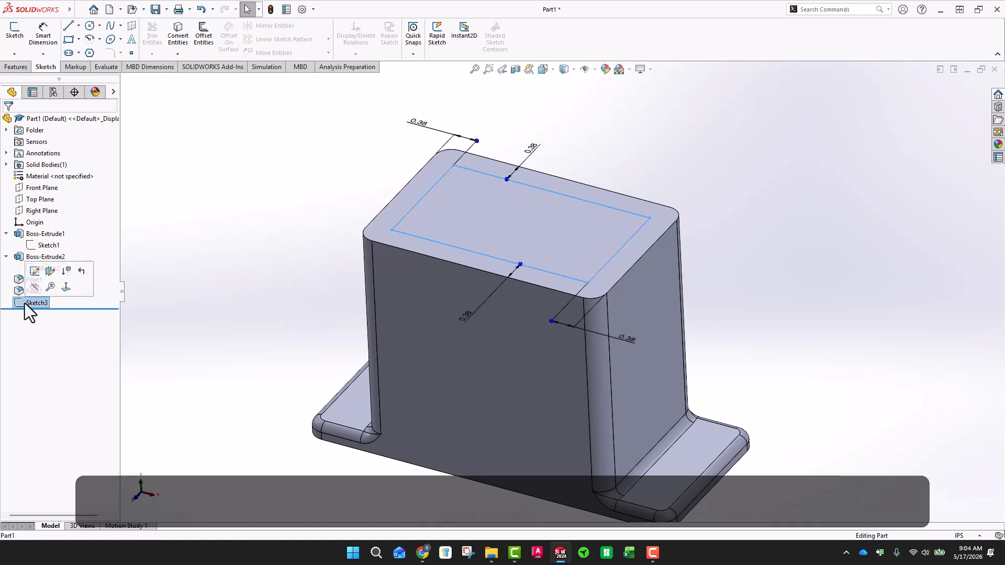
left_click(33, 271)
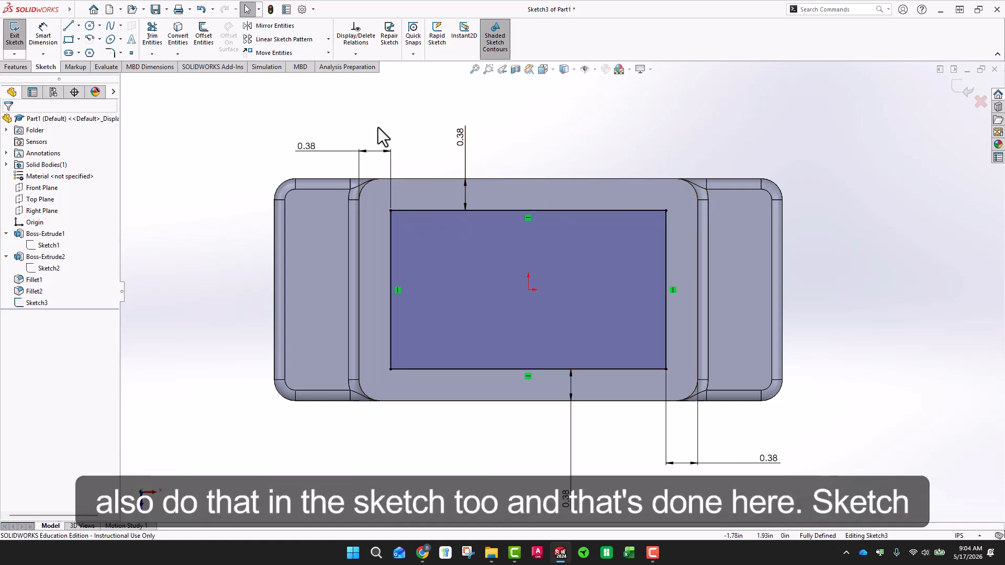
Round all four corners of the rectangle with 0.15 in sketch fillets and close the sketch.
left_click(110, 53)
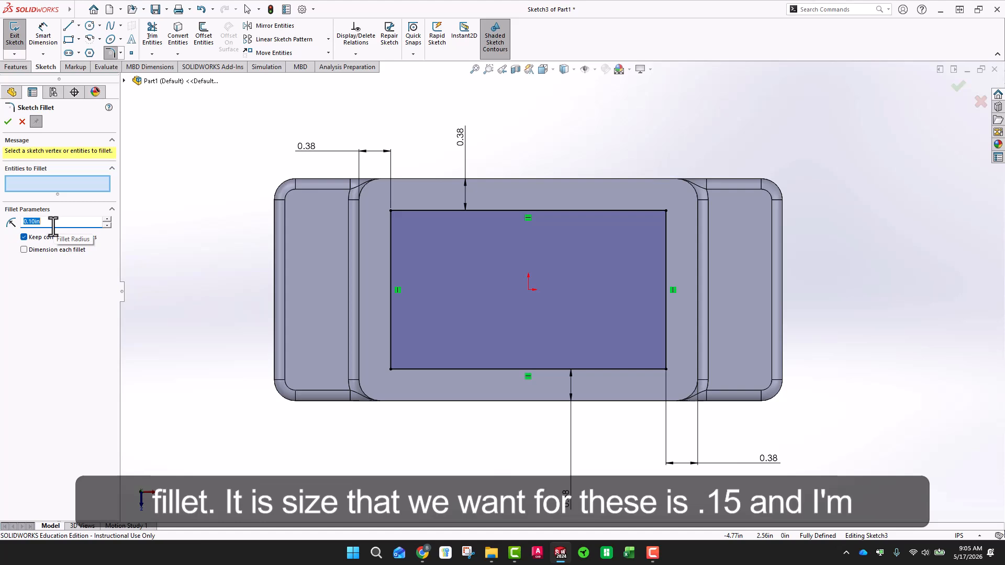
type(".15")
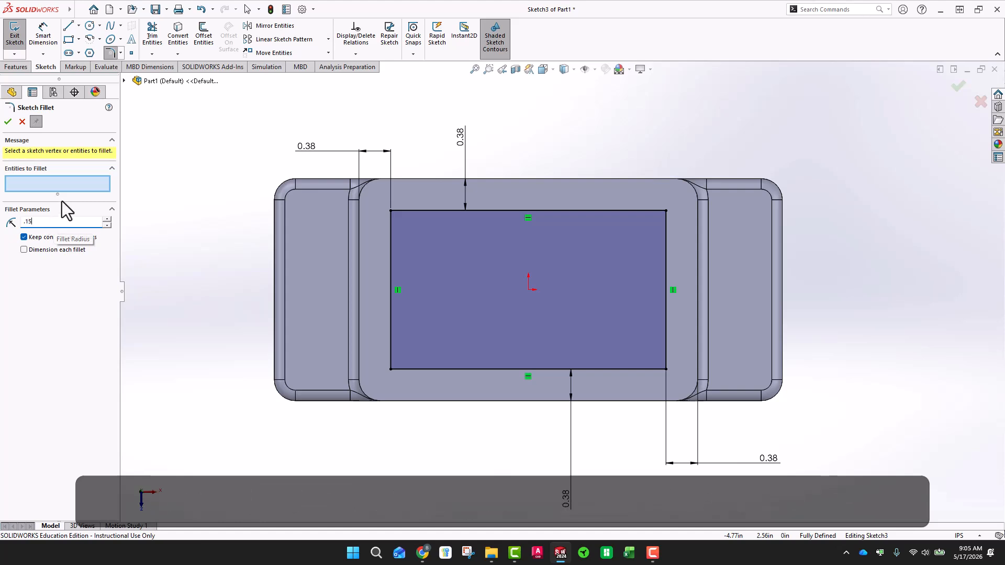
left_click(71, 181)
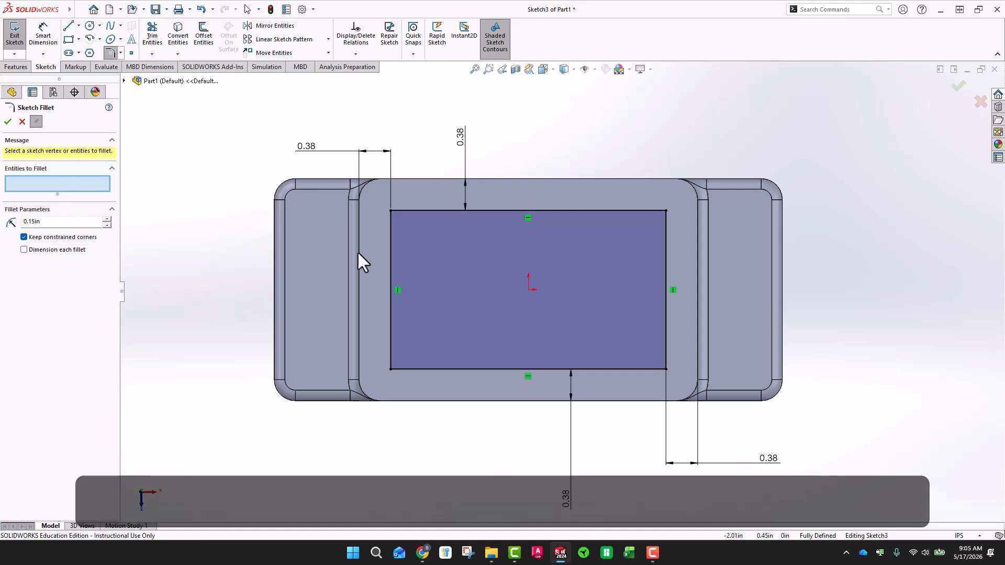
left_click(407, 210)
left_click(391, 335)
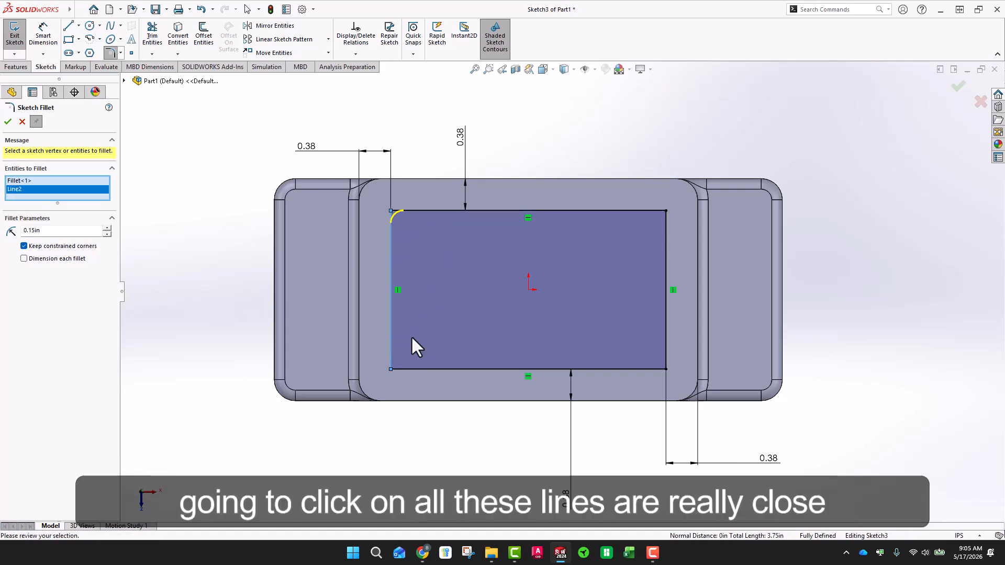
left_click(416, 369)
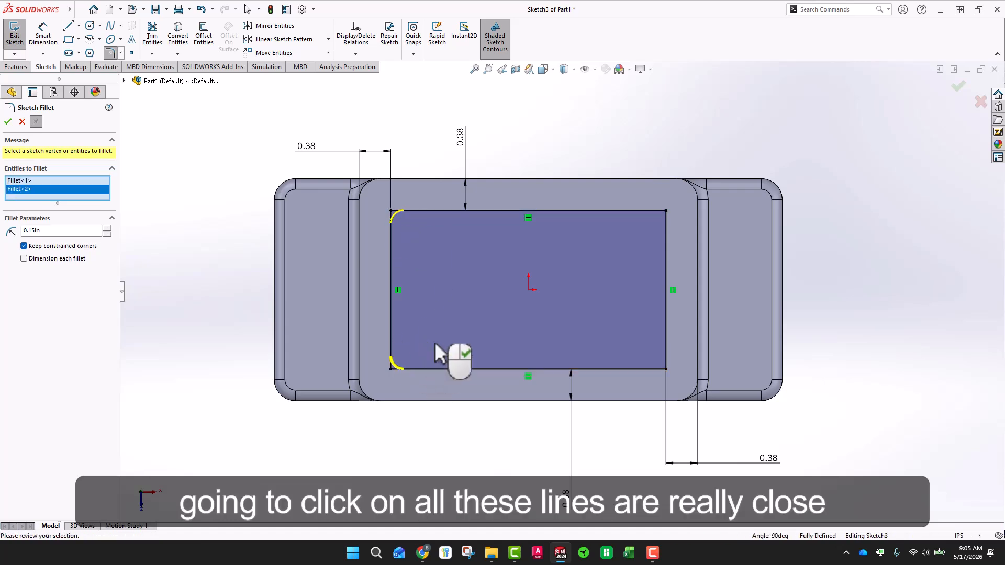
left_click(645, 368)
left_click(664, 338)
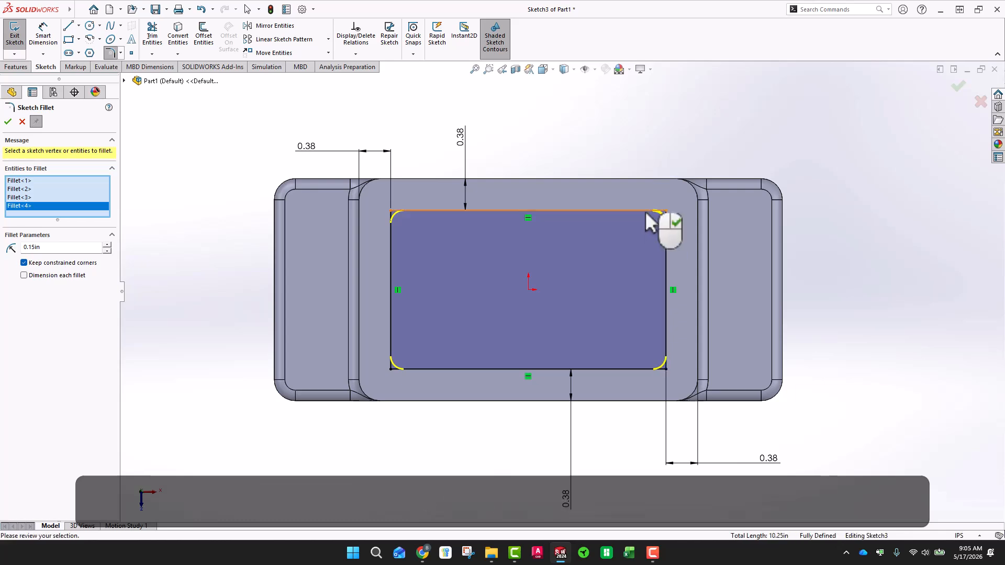
left_click(649, 211)
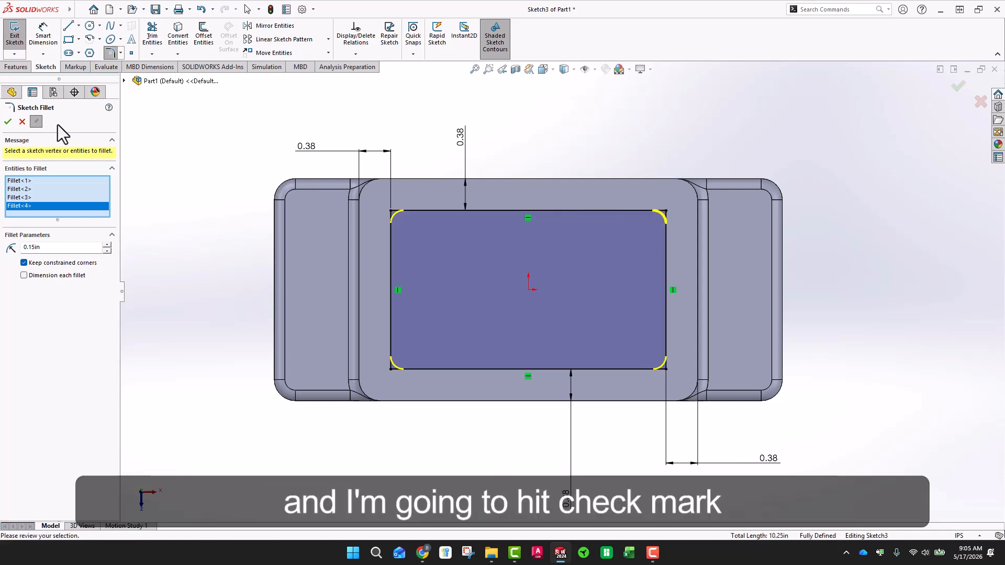
left_click(6, 124)
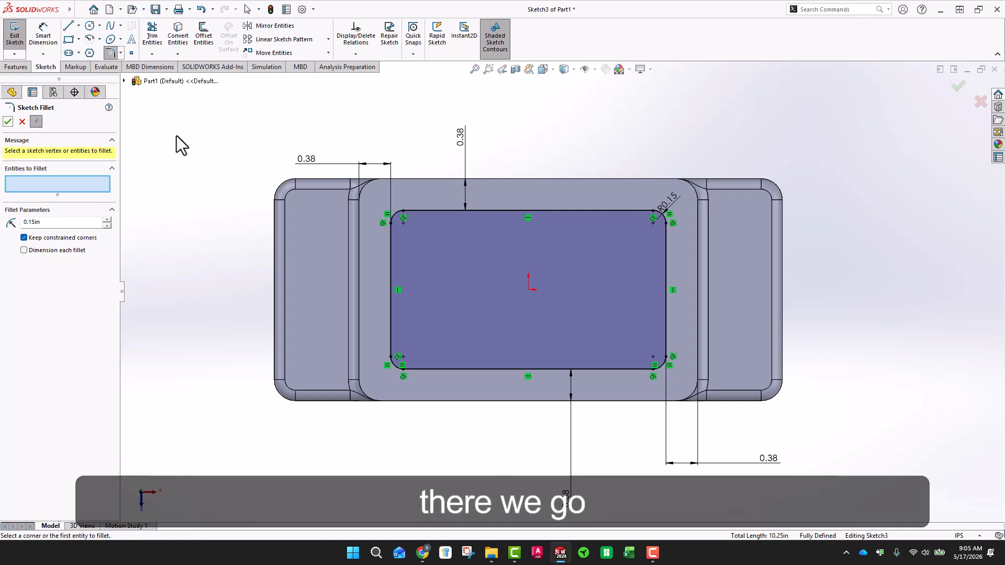
left_click(8, 121)
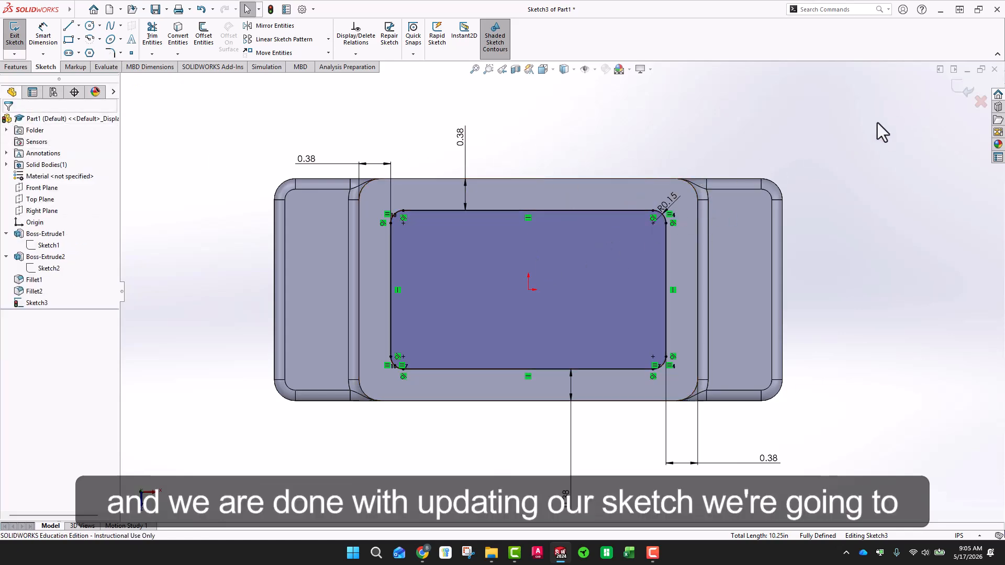
left_click(963, 96)
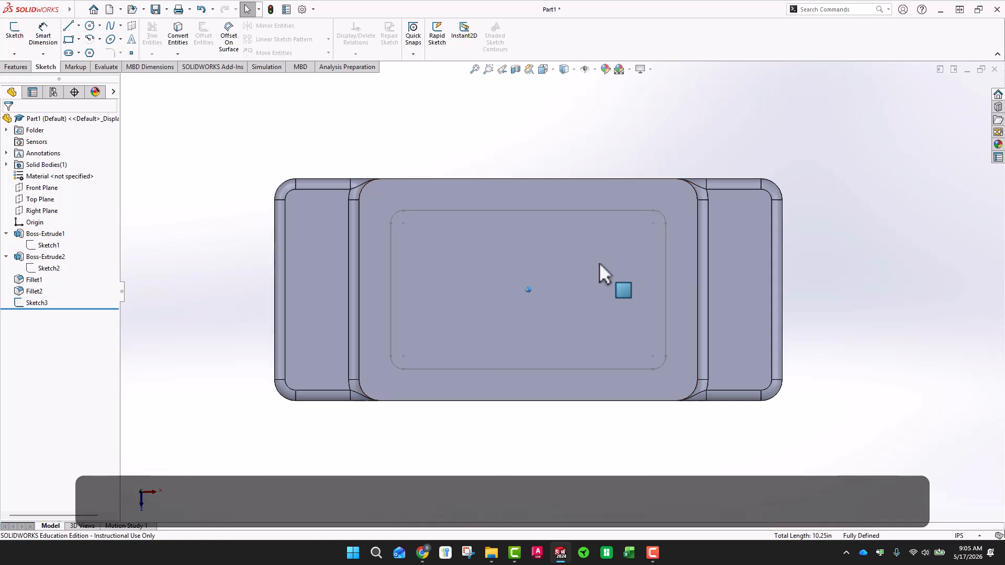
mouse_move(598, 263)
middle_mouse_down()
mouse_move(607, 277)
mouse_move(736, 187)
mouse_move(790, 169)
middle_mouse_up()
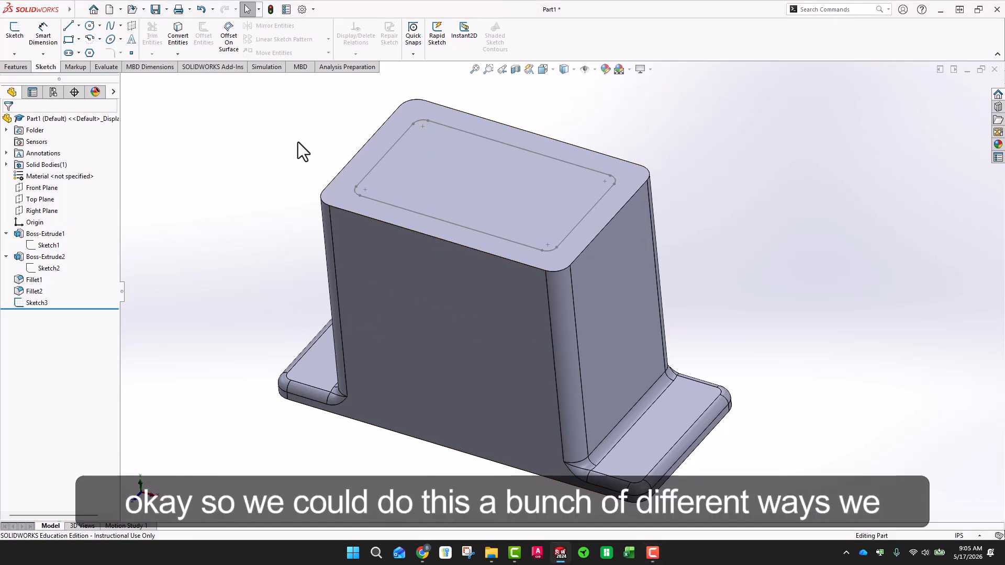
left_click(16, 67)
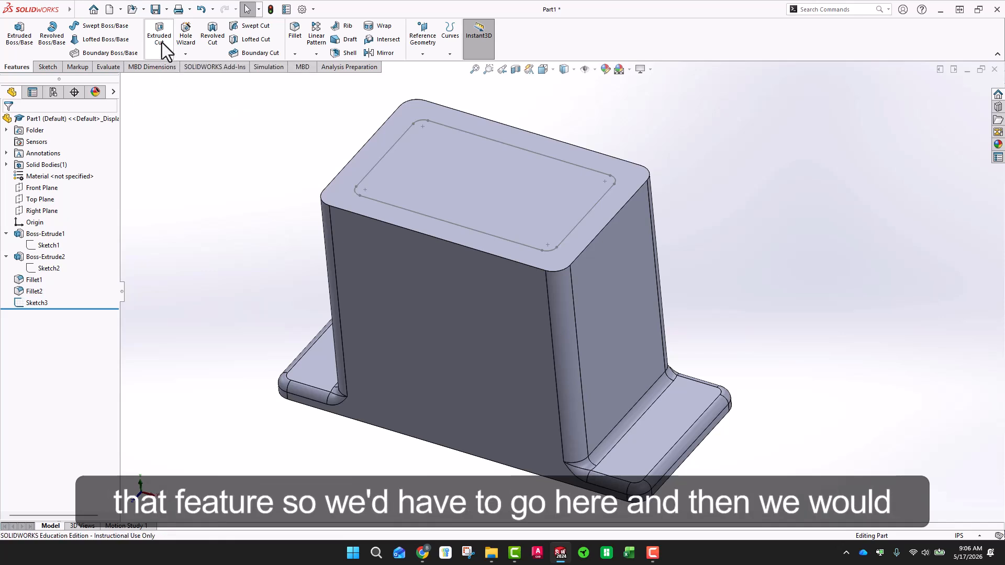
left_click(33, 303)
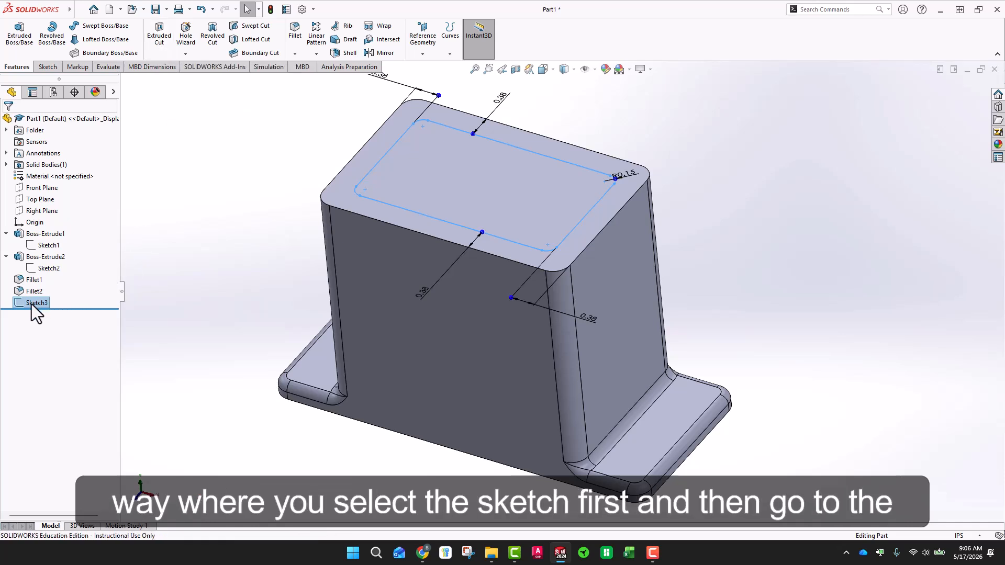
left_click(160, 34)
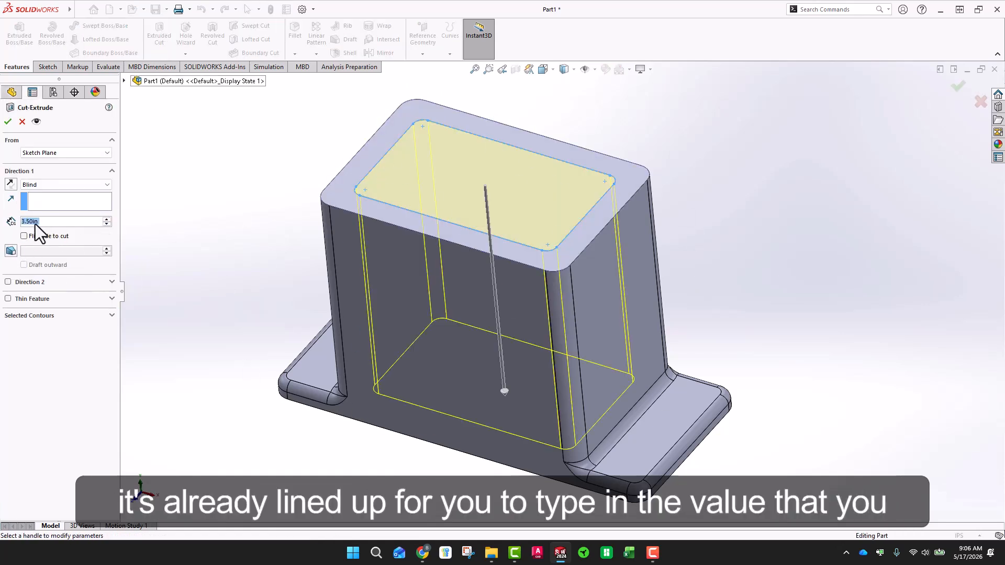
left_click(22, 122)
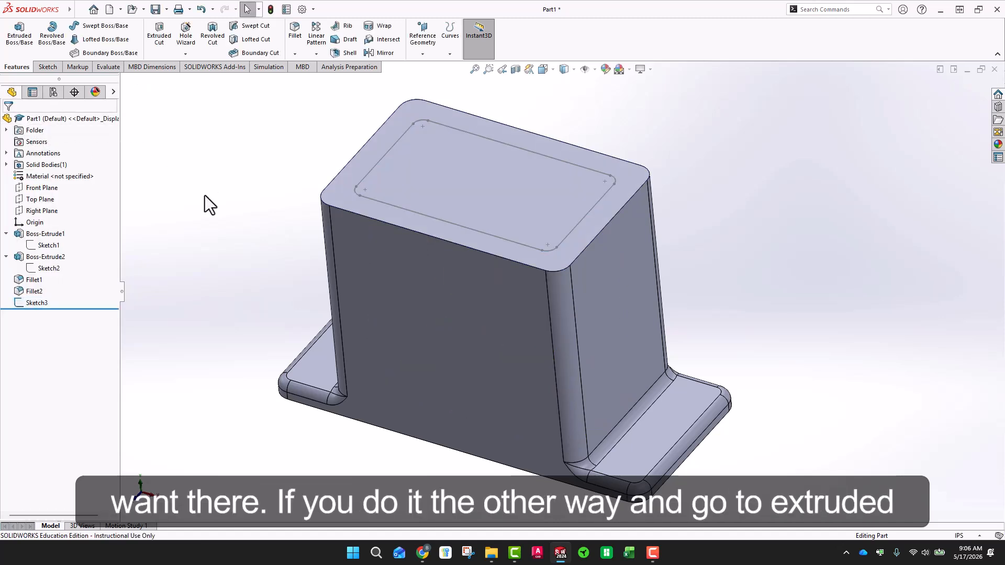
left_click(161, 31)
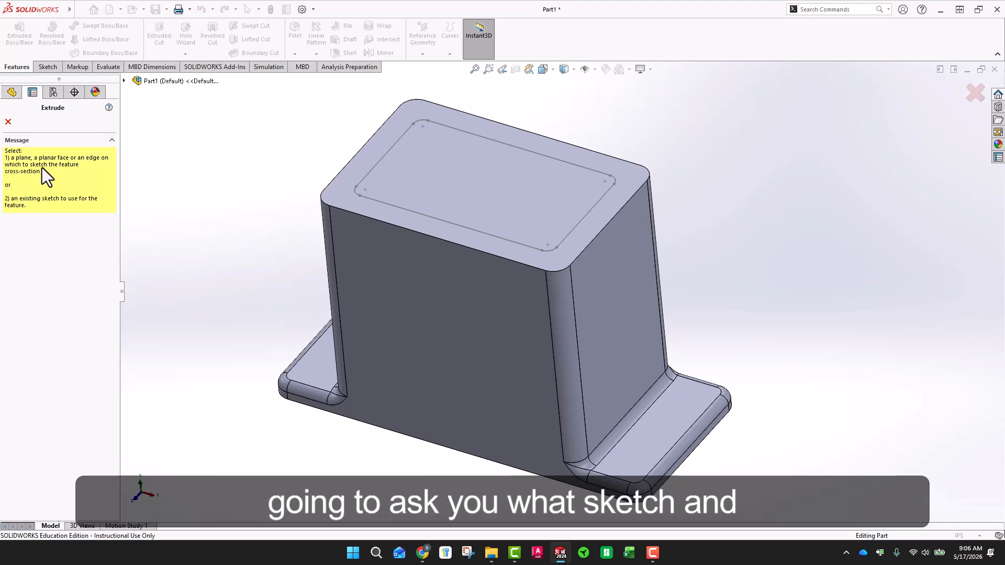
left_click(396, 207)
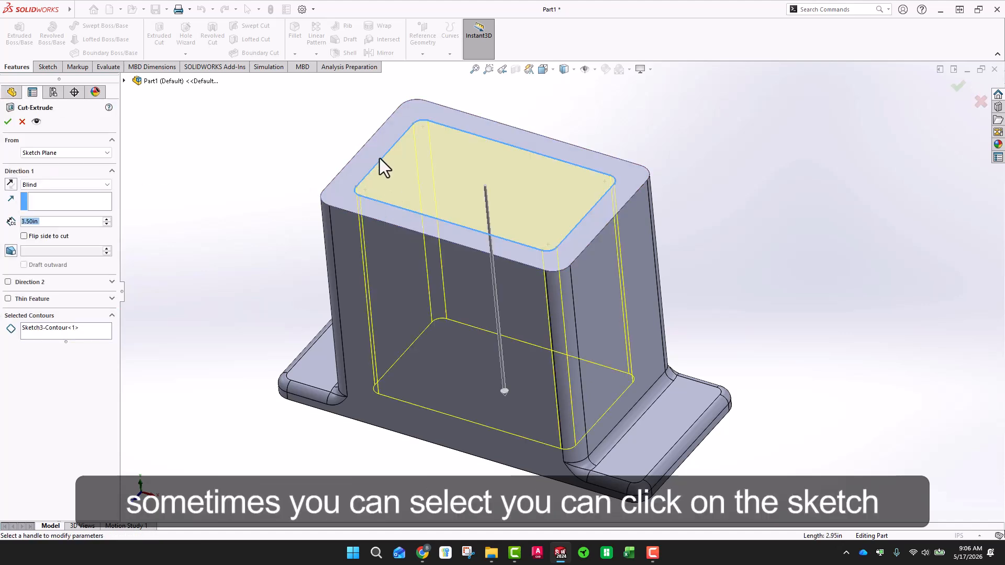
left_click(22, 122)
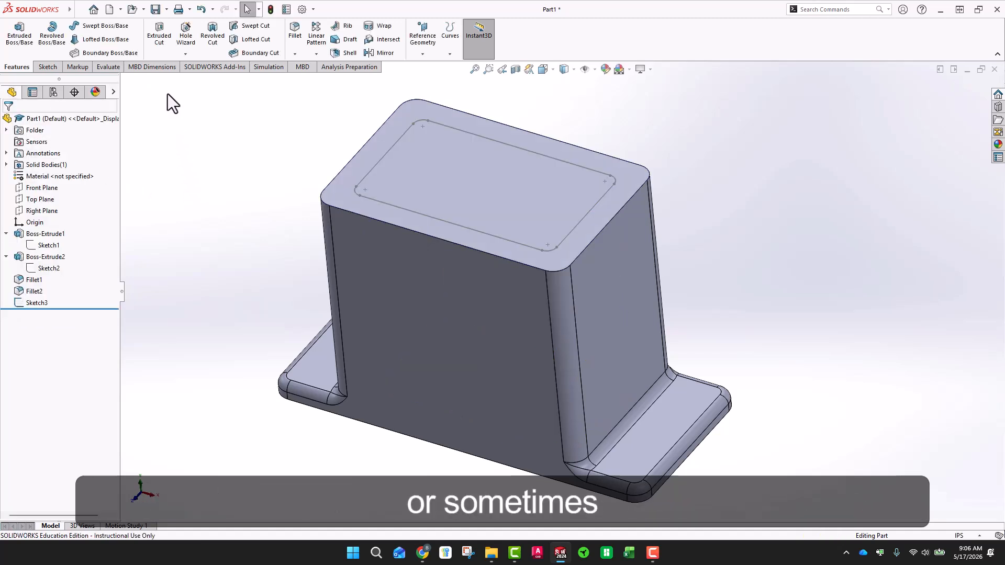
Cut the rounded rectangle sketch into the block as a blind Extruded Cut 3.375 in deep.
left_click(159, 35)
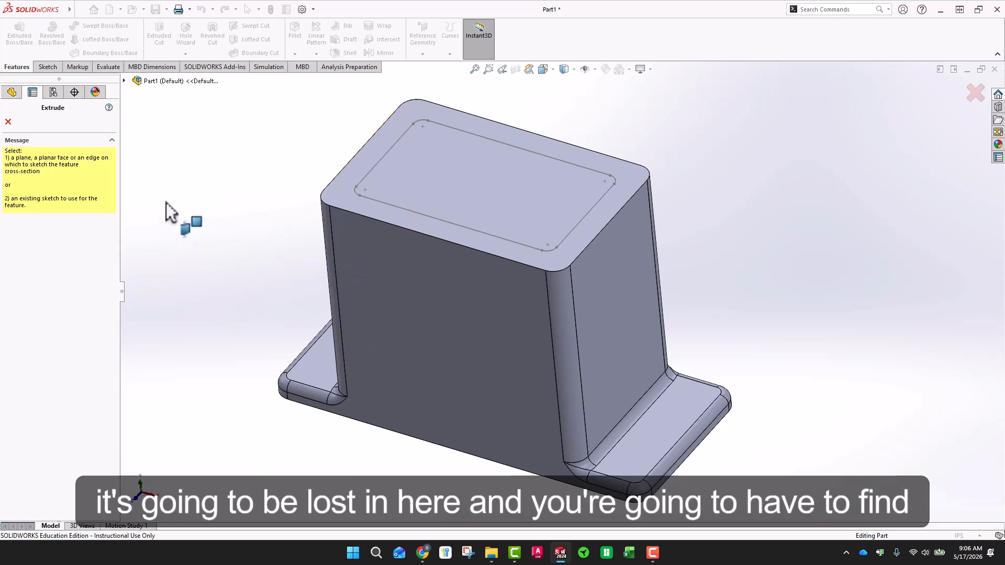
left_click(124, 81)
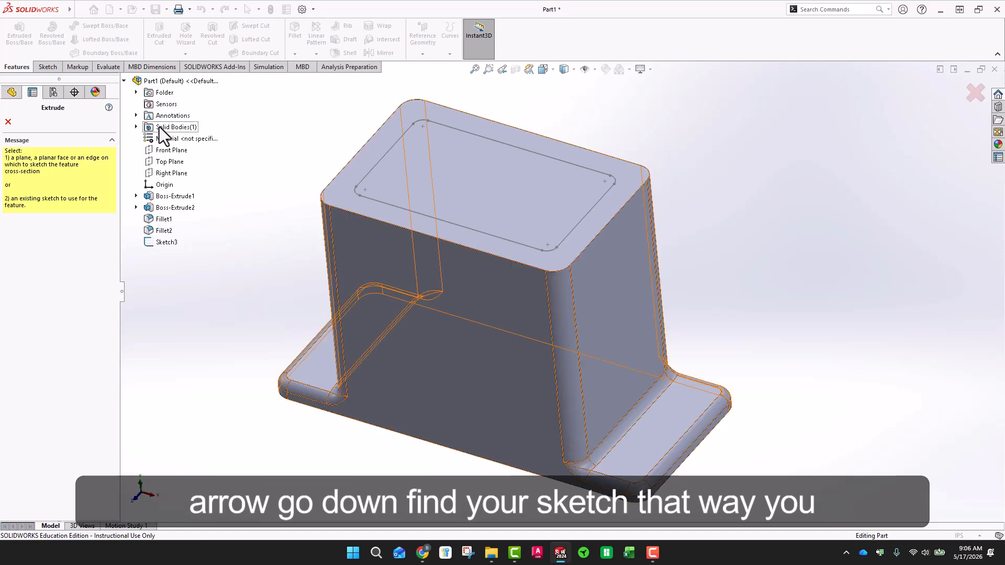
left_click(165, 242)
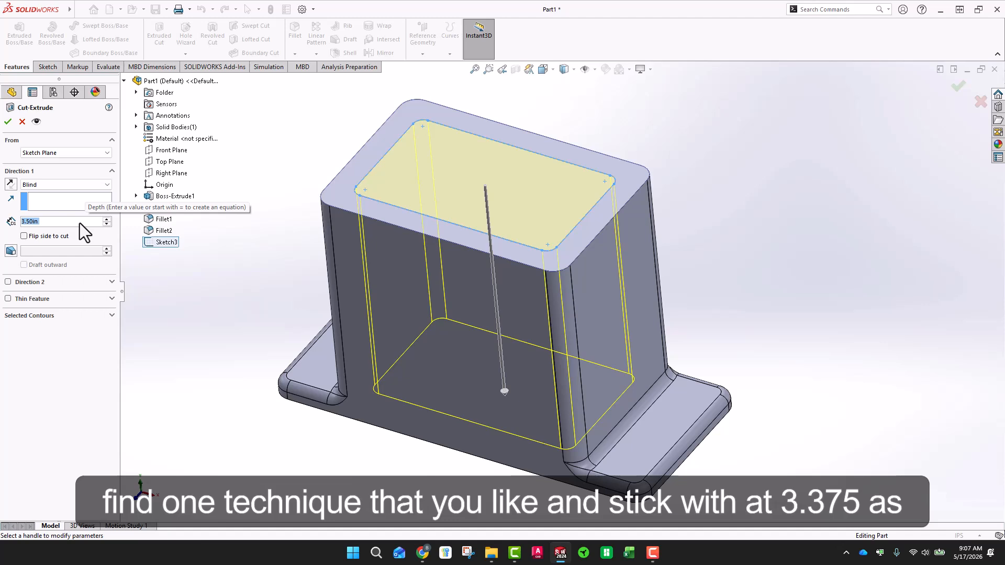
type("3.375")
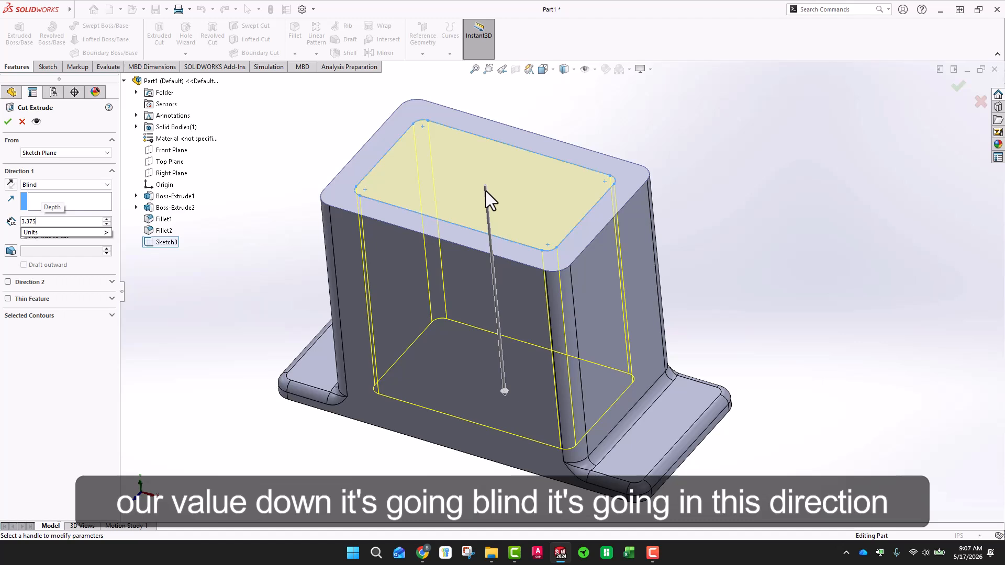
left_click(8, 122)
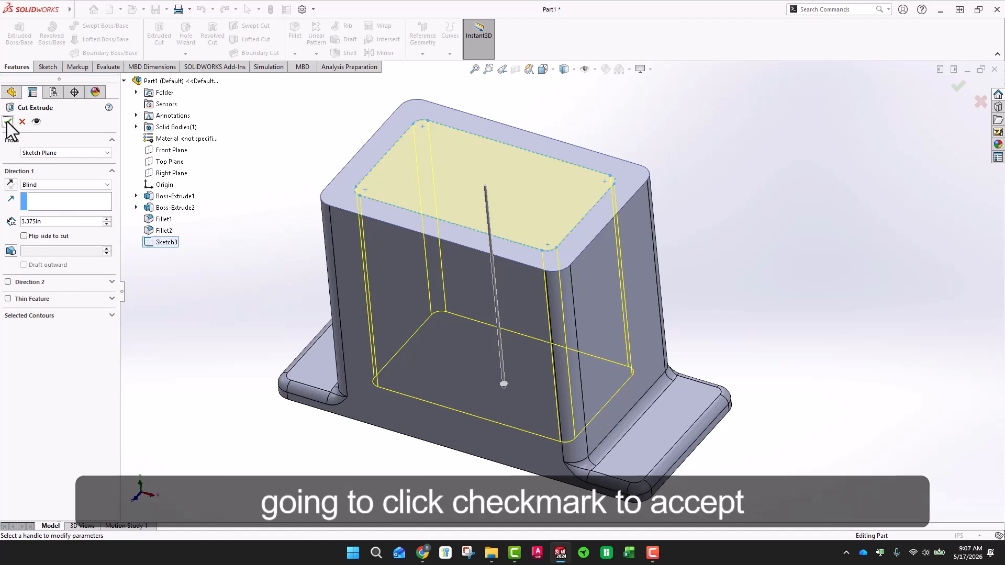
Expand the pocket cut feature and highlight its underlying sketch to examine the dimensions on the model.
middle_click_drag(397, 197, 395, 157)
left_click(7, 303)
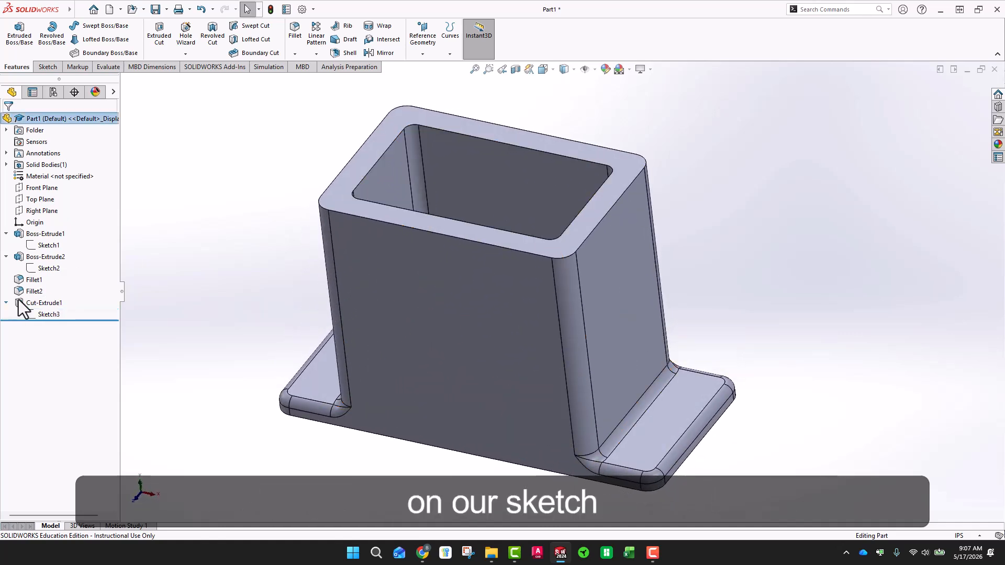
left_click(49, 314)
scroll(262, 173, "up", 1)
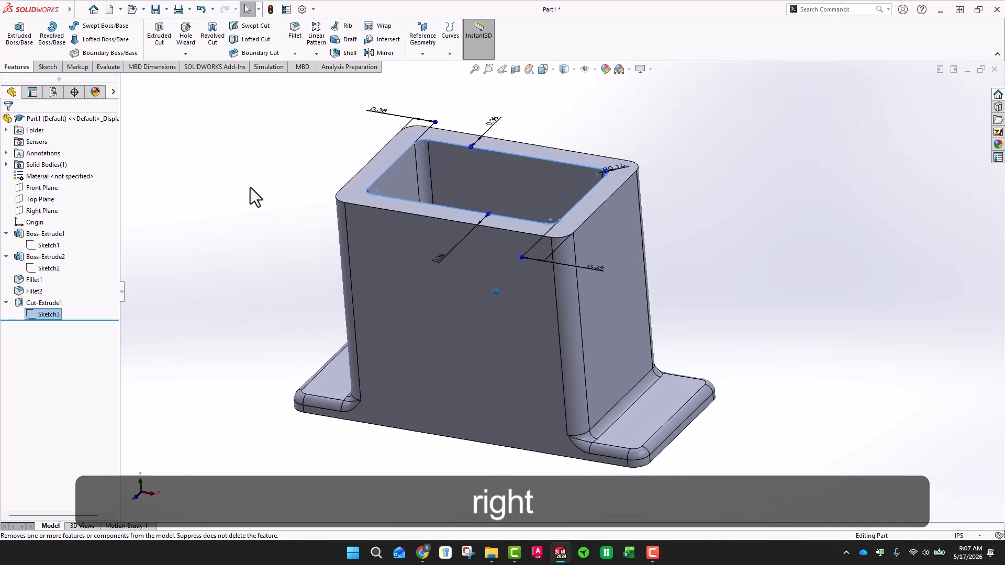
left_click(240, 192)
scroll(523, 113, "up", 2)
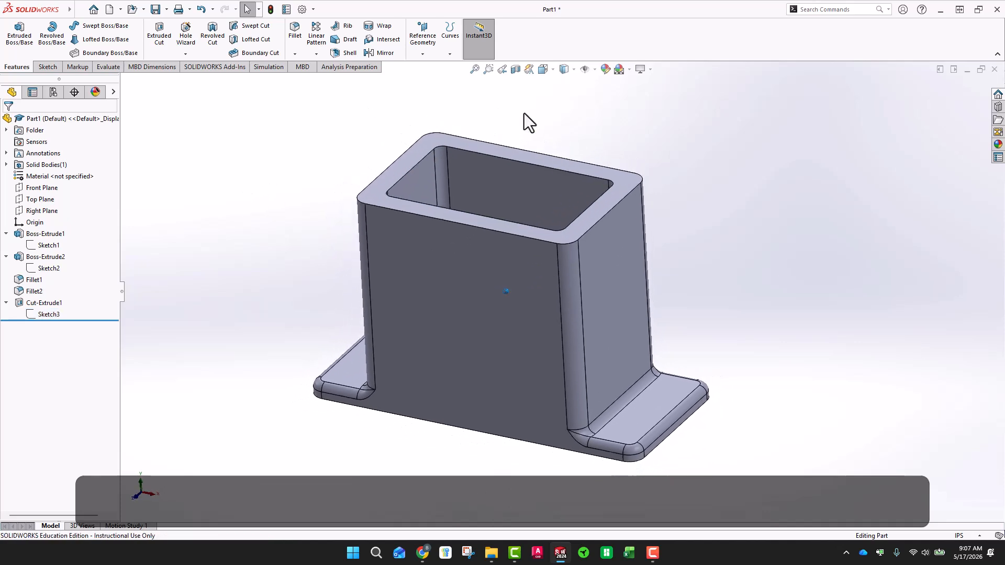
Examine the part in Hidden Lines Visible and Wireframe display styles, and return it to Shaded With Edges.
left_click(575, 71)
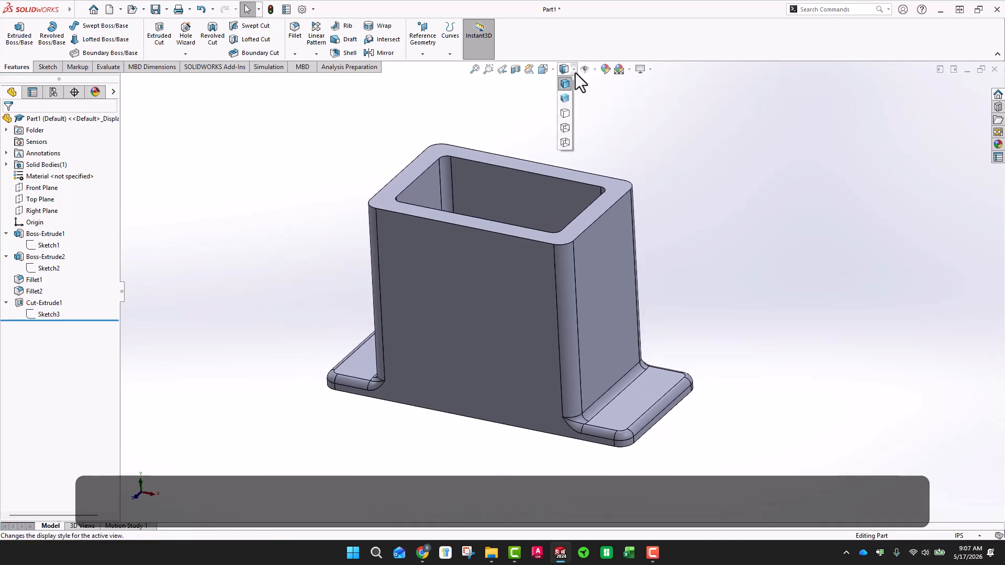
left_click(565, 128)
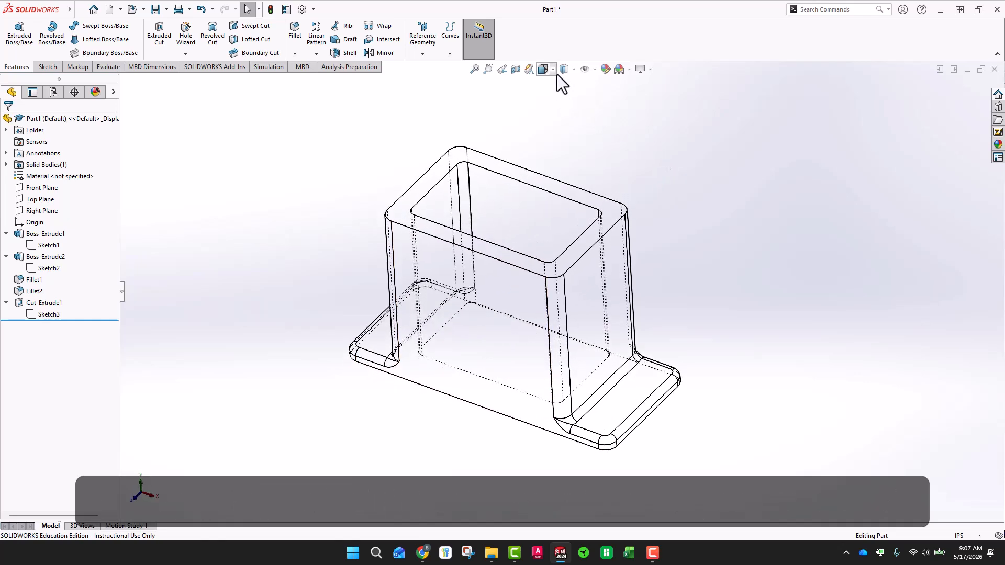
left_click(575, 69)
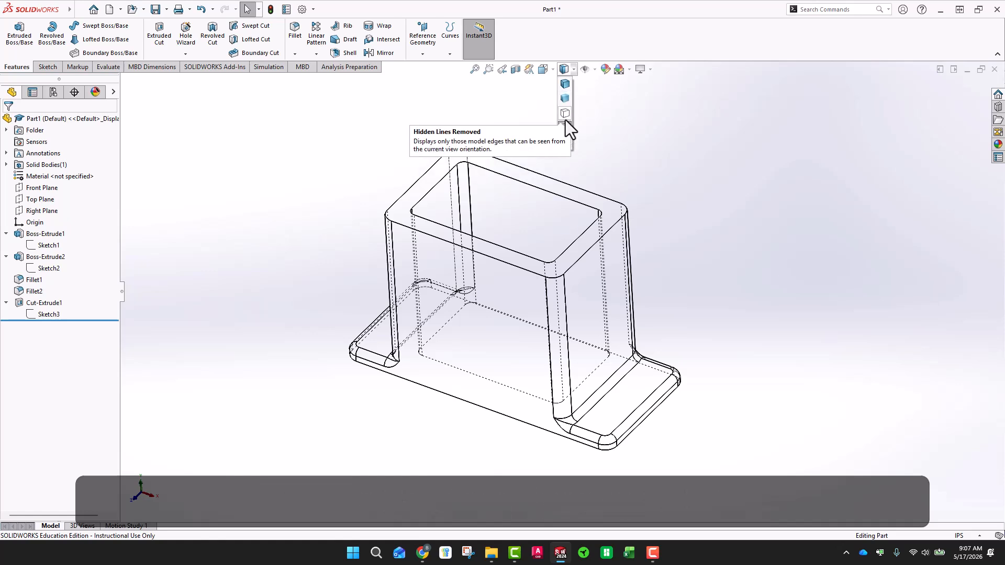
left_click(564, 146)
middle_click_drag(564, 152, 583, 422)
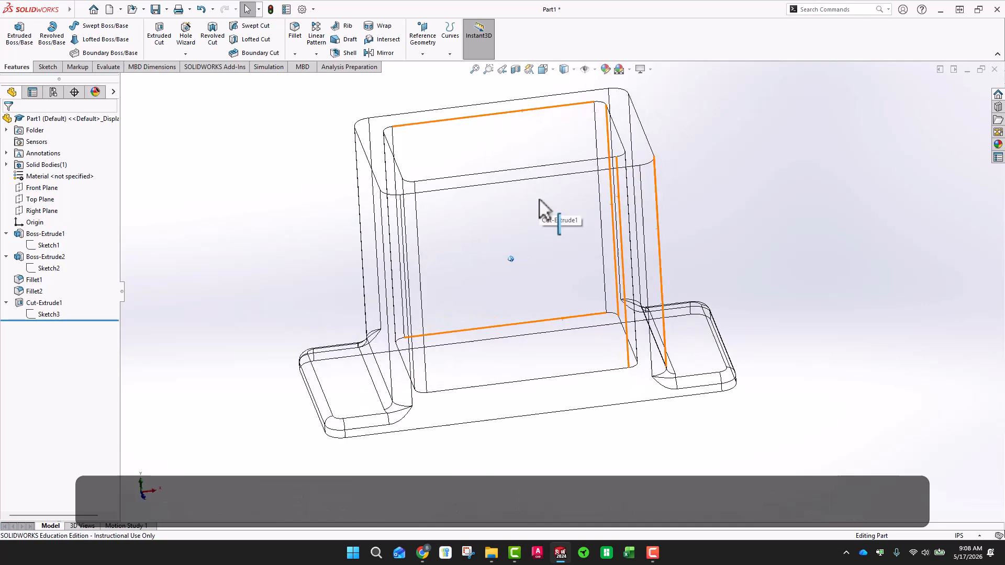
left_click(574, 72)
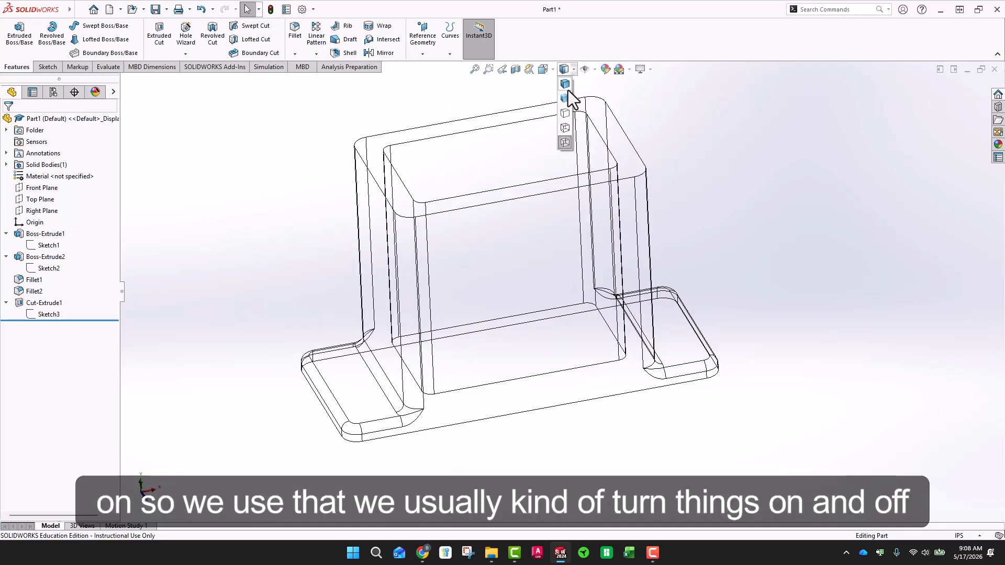
left_click(567, 85)
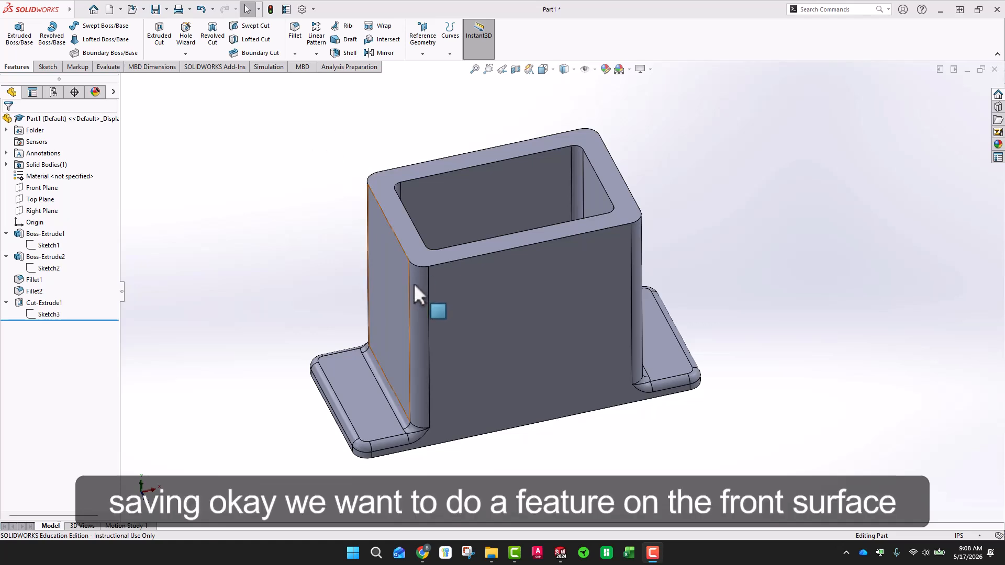
Orient the part to the Front view and open a new sketch on the housing's front face.
left_click(553, 70)
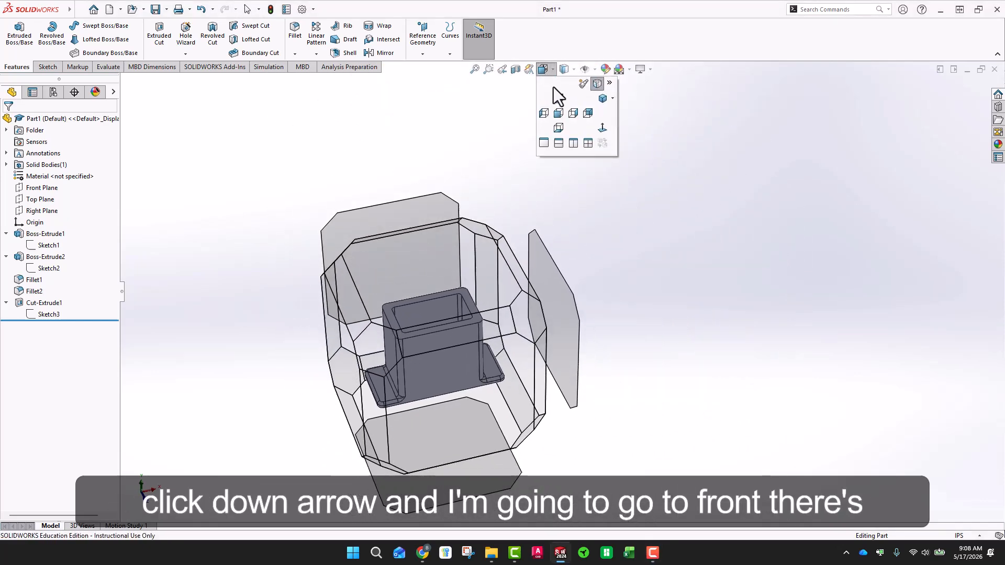
left_click(560, 116)
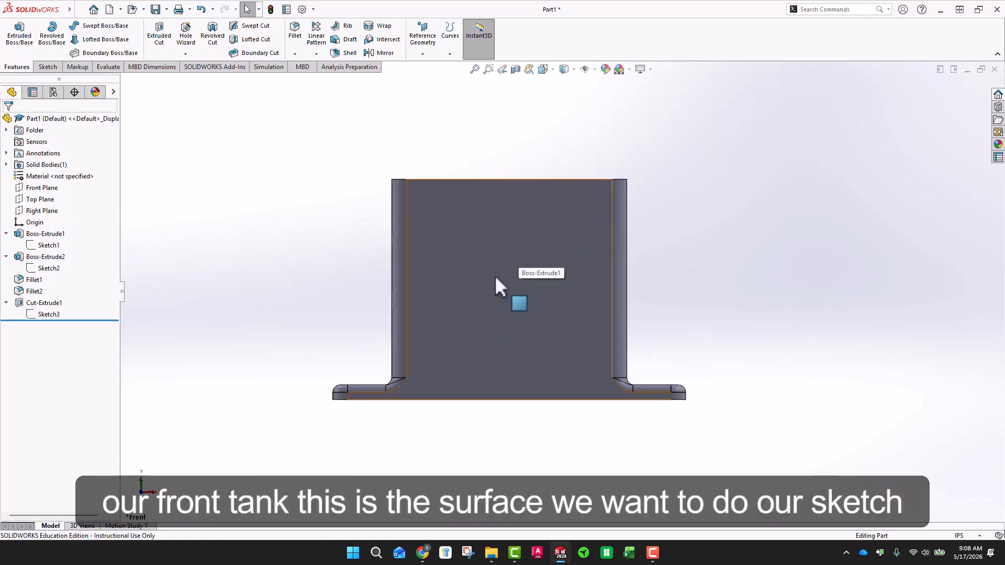
left_click(49, 67)
left_click(17, 33)
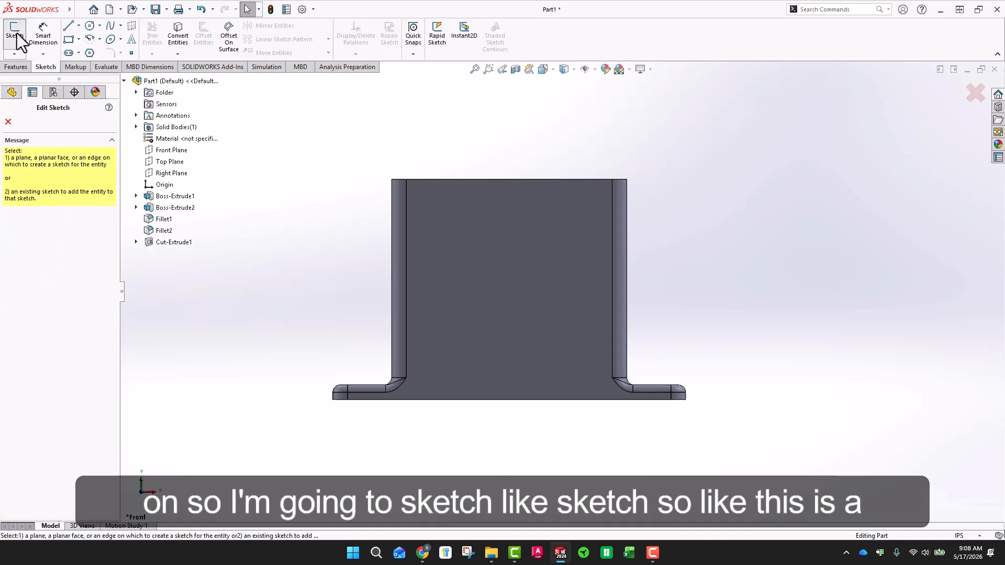
left_click(464, 253)
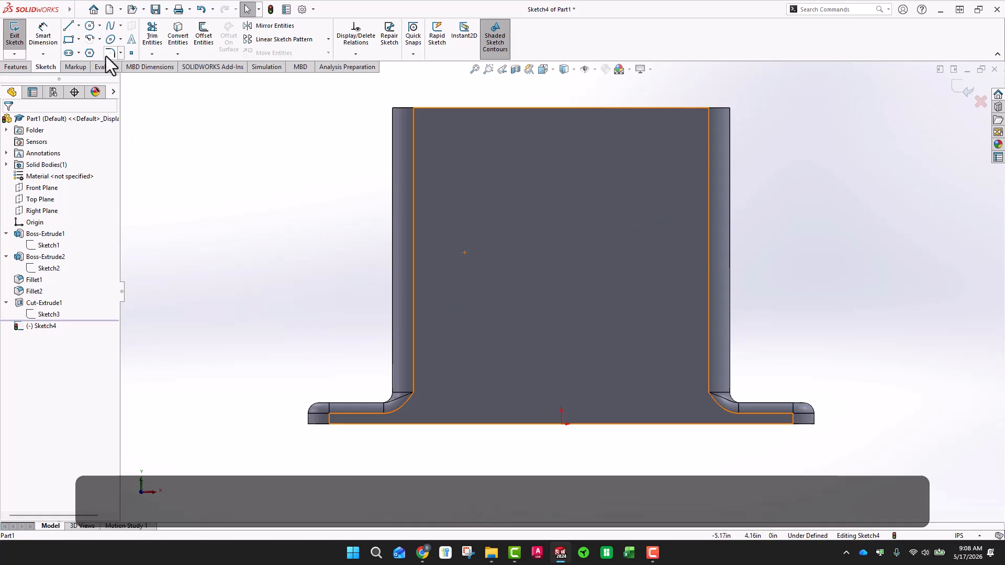
left_click(90, 27)
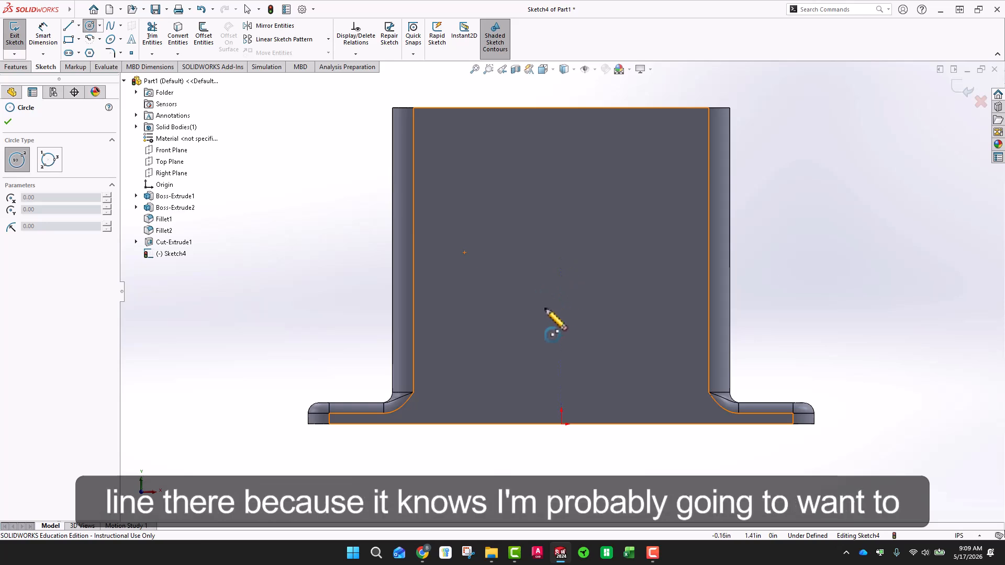
left_click(562, 257)
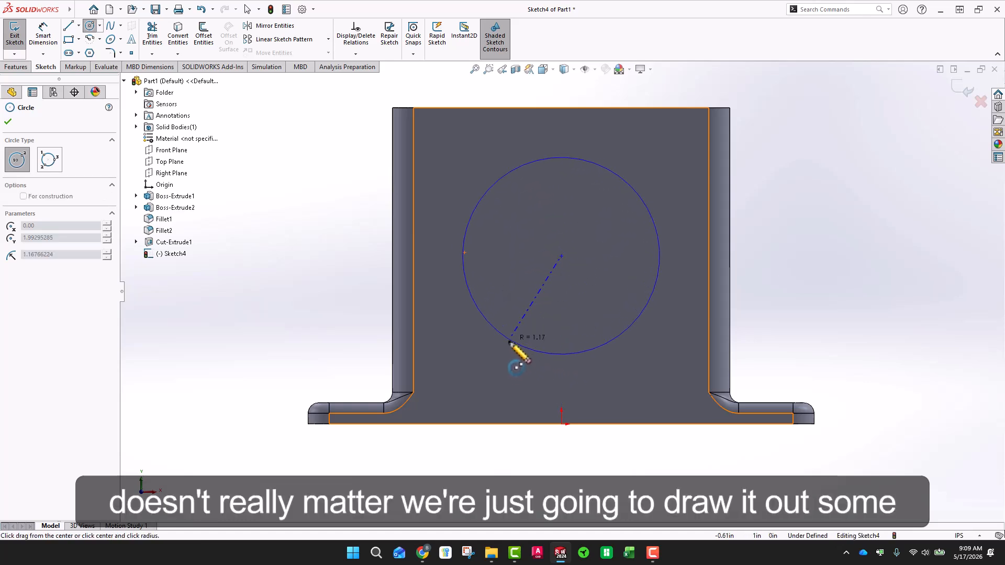
left_click(499, 358)
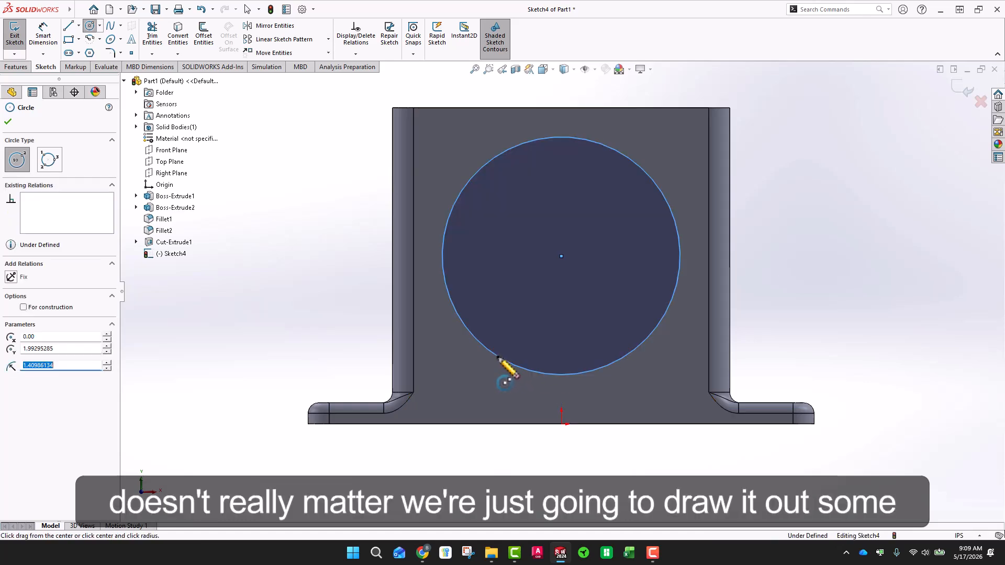
key("Escape")
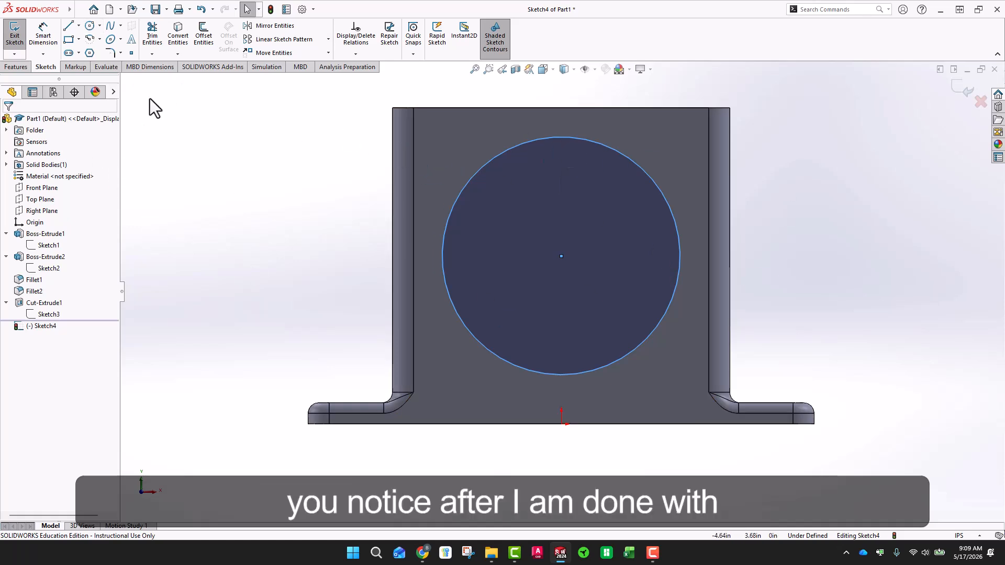
left_click(89, 26)
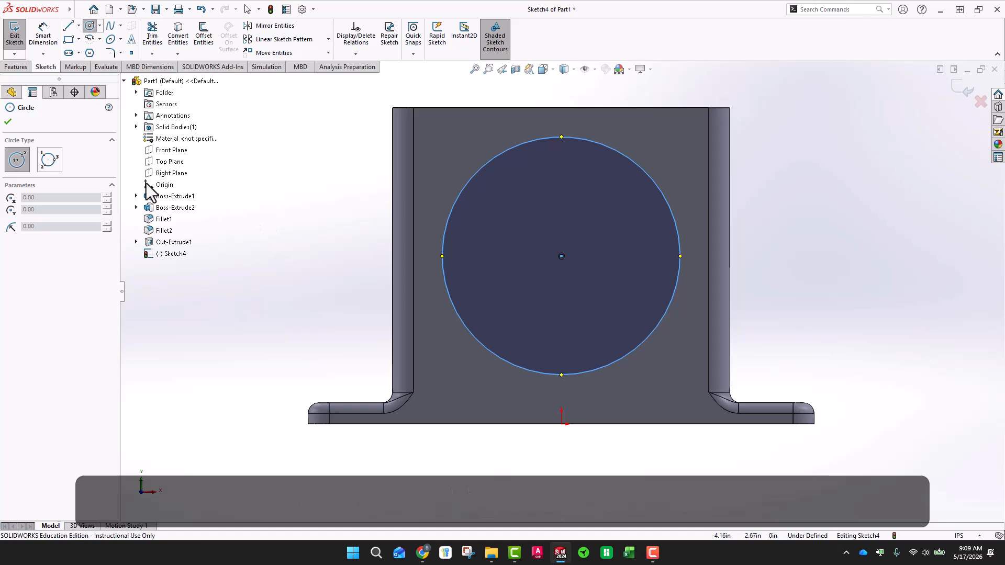
left_click(8, 122)
left_click(619, 153)
key("Delete")
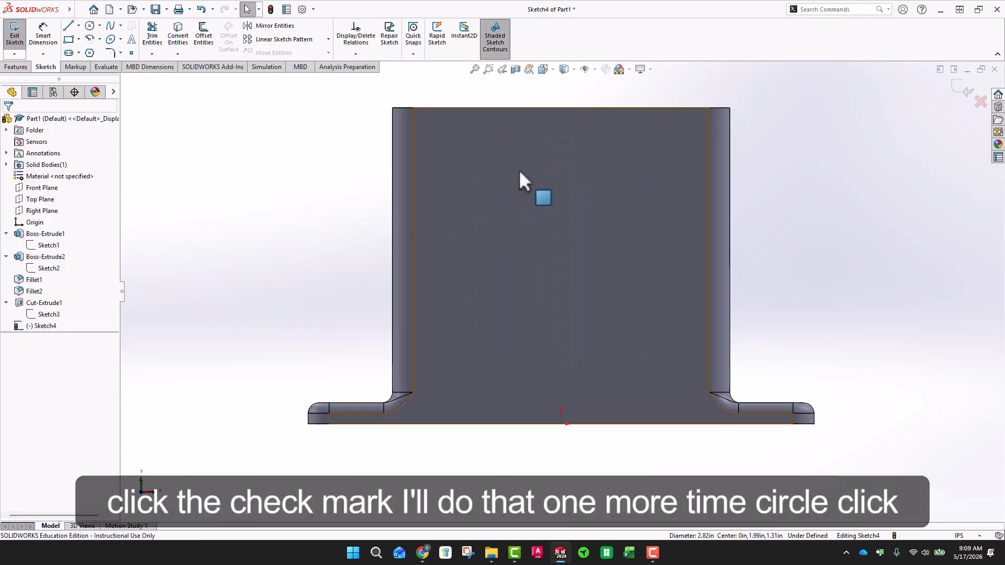
Sketch a circle of about 1.58 in radius on the front face, its centre about 1.94 in directly above the origin.
left_click(90, 25)
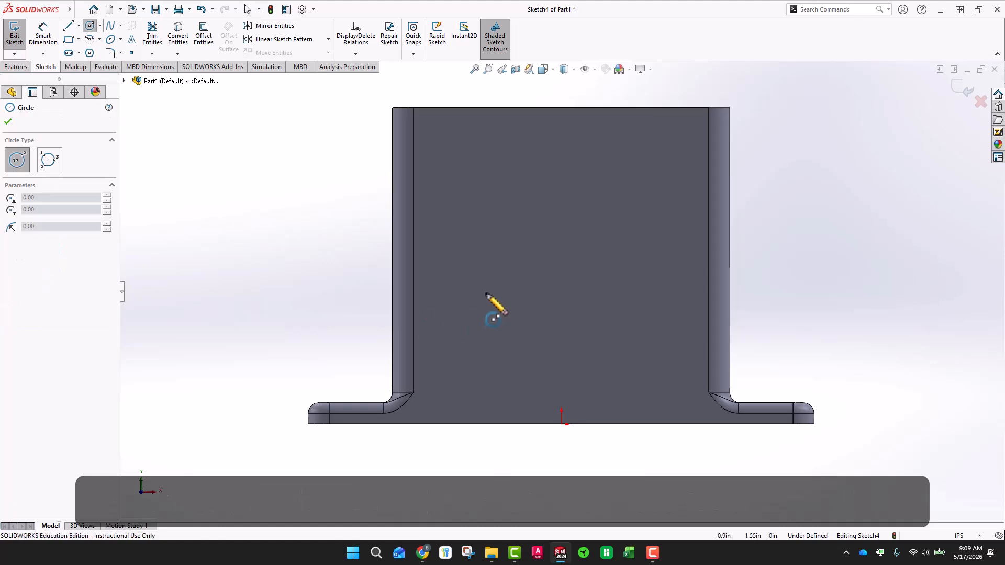
left_click(561, 261)
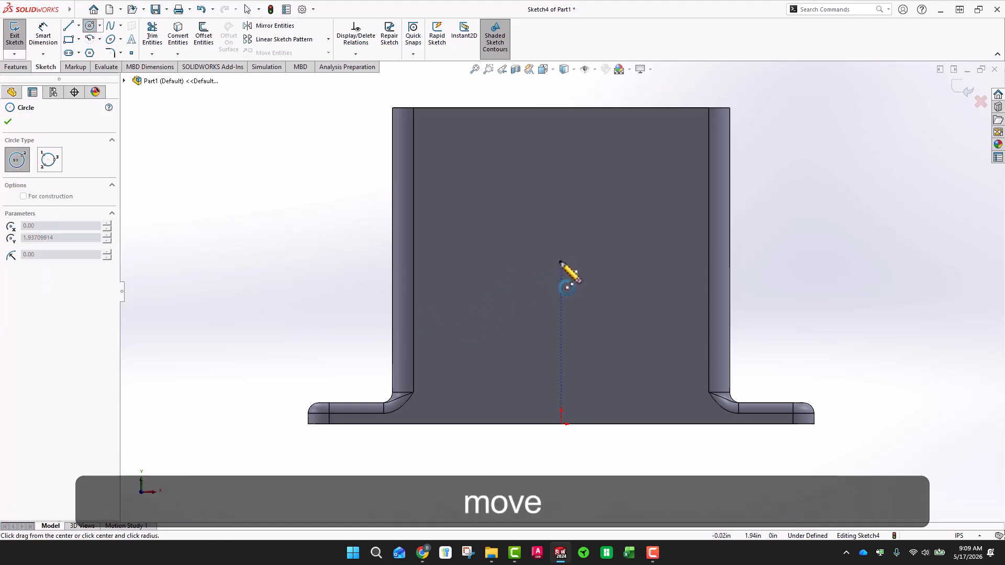
left_click(654, 358)
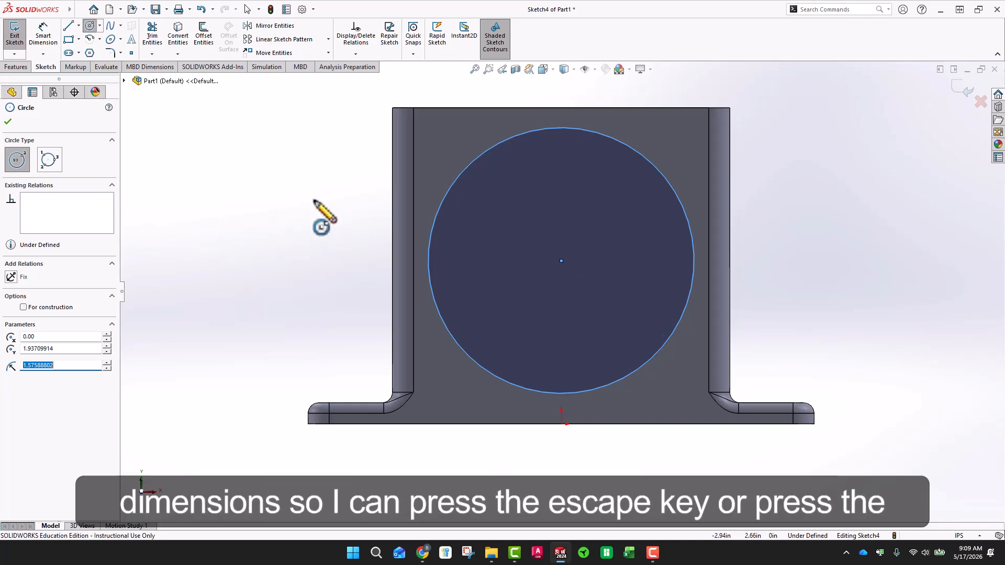
left_click(8, 123)
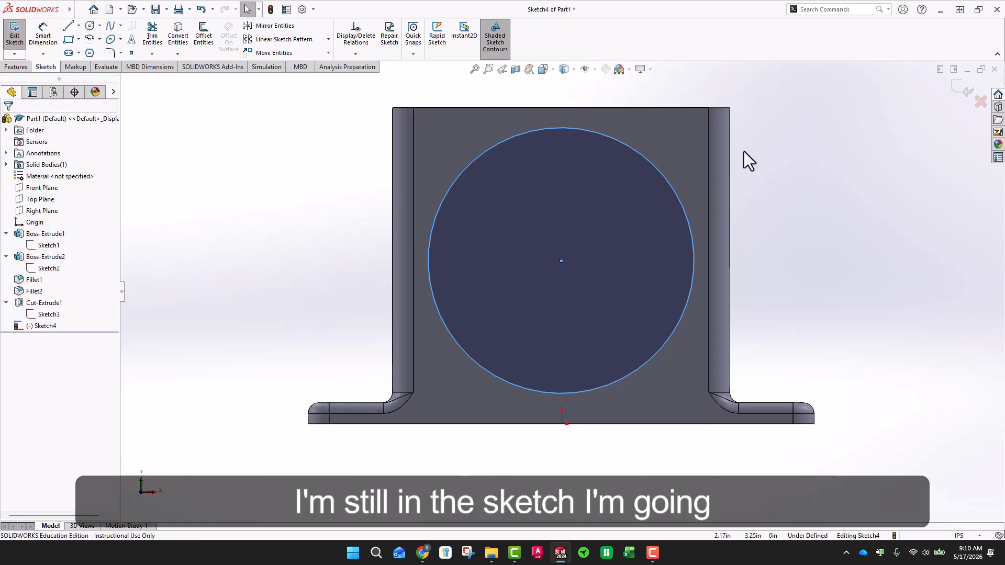
Dimension the circle's diameter as 3.25 in.
left_click(41, 32)
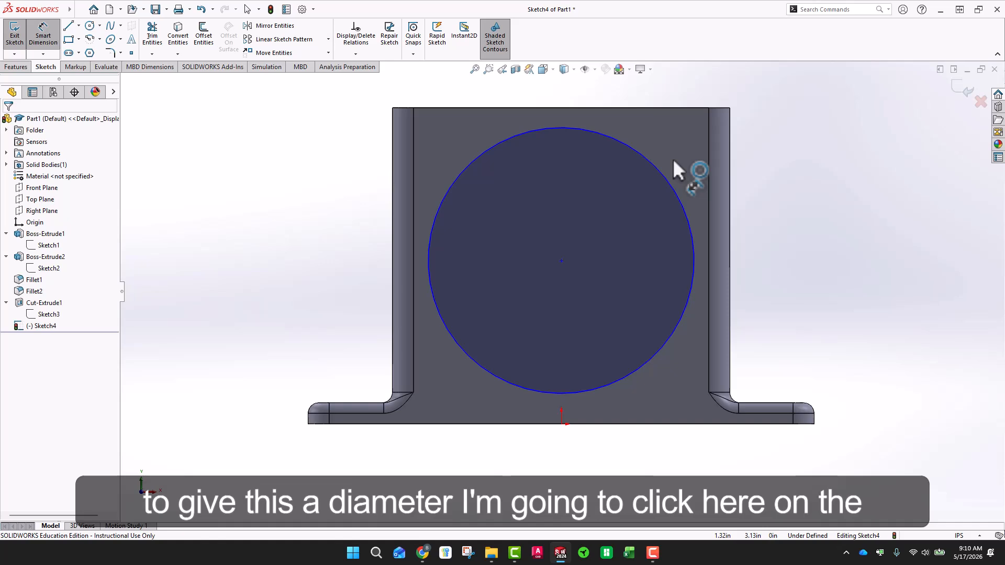
left_click(677, 194)
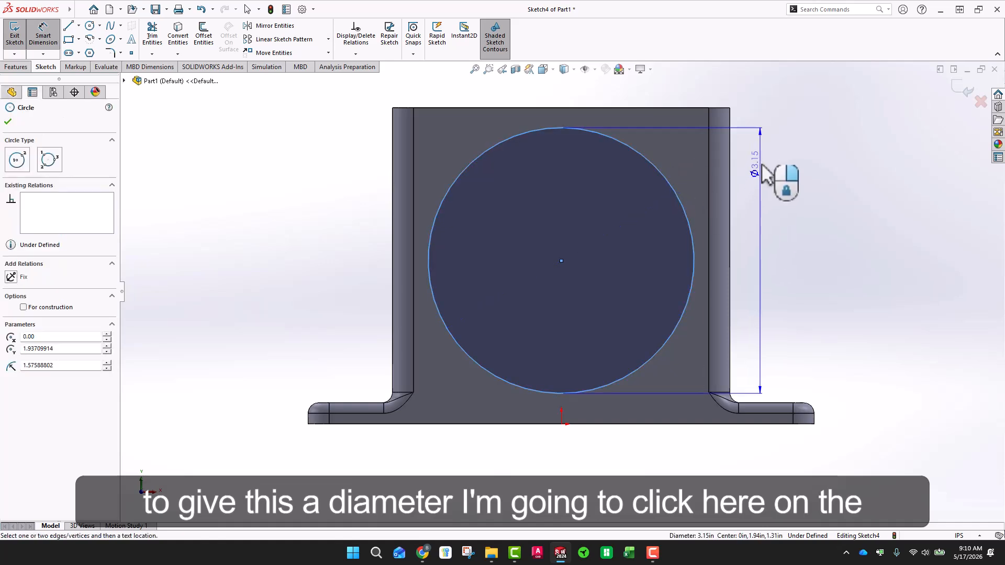
left_click(780, 127)
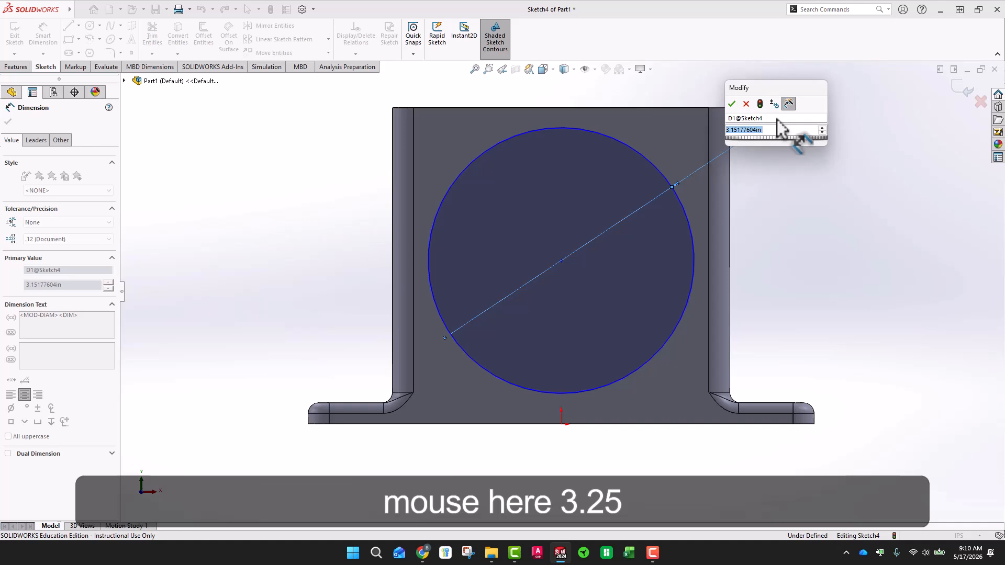
type("3.25")
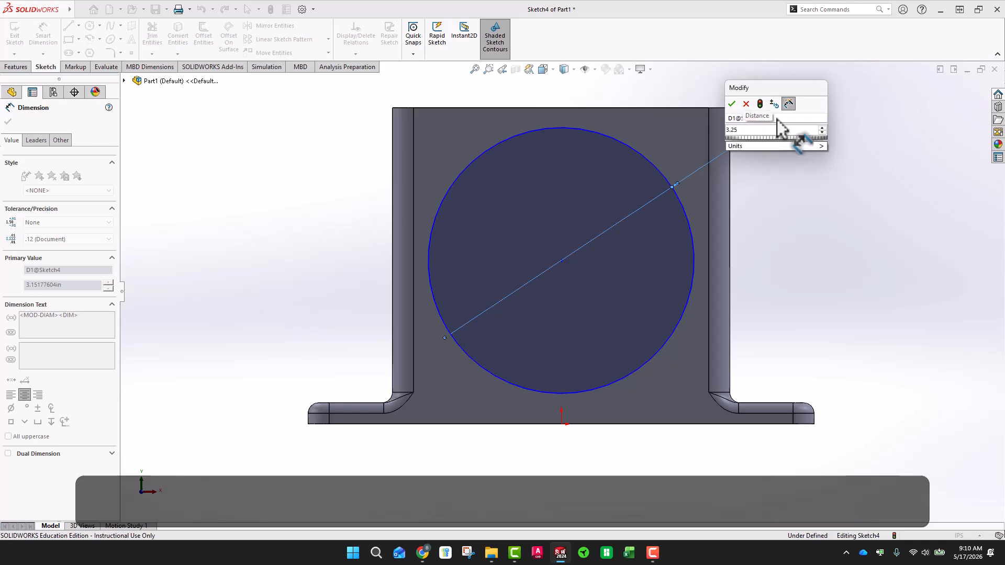
key("Return")
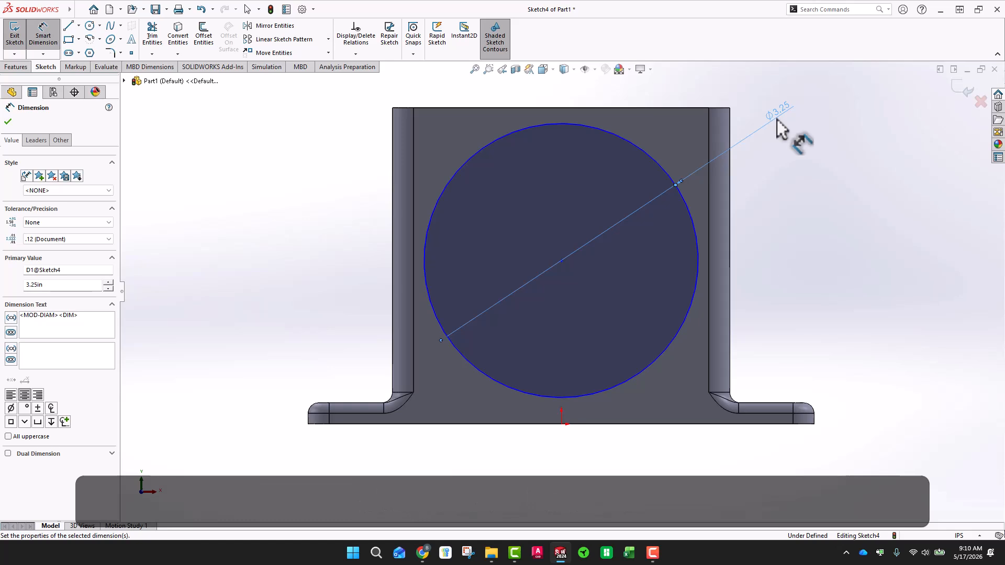
key("Escape")
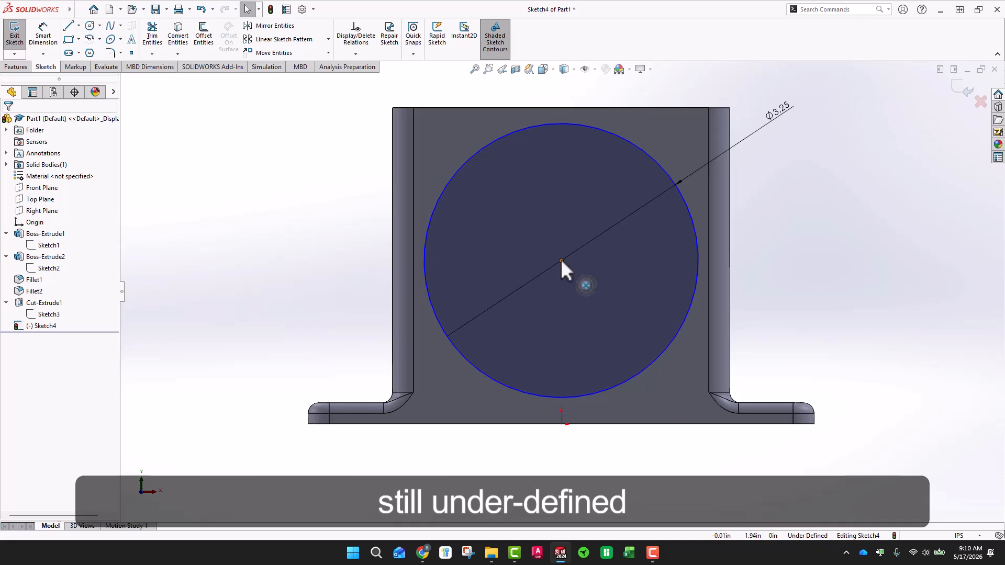
Dimension the circle's centre 1.875 in below the top edge of the housing's front face.
mouse_move(560, 258)
left_mouse_down()
mouse_move(582, 205)
mouse_move(539, 304)
mouse_move(462, 176)
mouse_move(642, 238)
mouse_move(529, 225)
mouse_move(529, 249)
mouse_move(571, 262)
mouse_move(563, 256)
mouse_move(702, 259)
mouse_move(569, 259)
mouse_move(567, 194)
mouse_move(563, 261)
mouse_move(558, 243)
left_mouse_up()
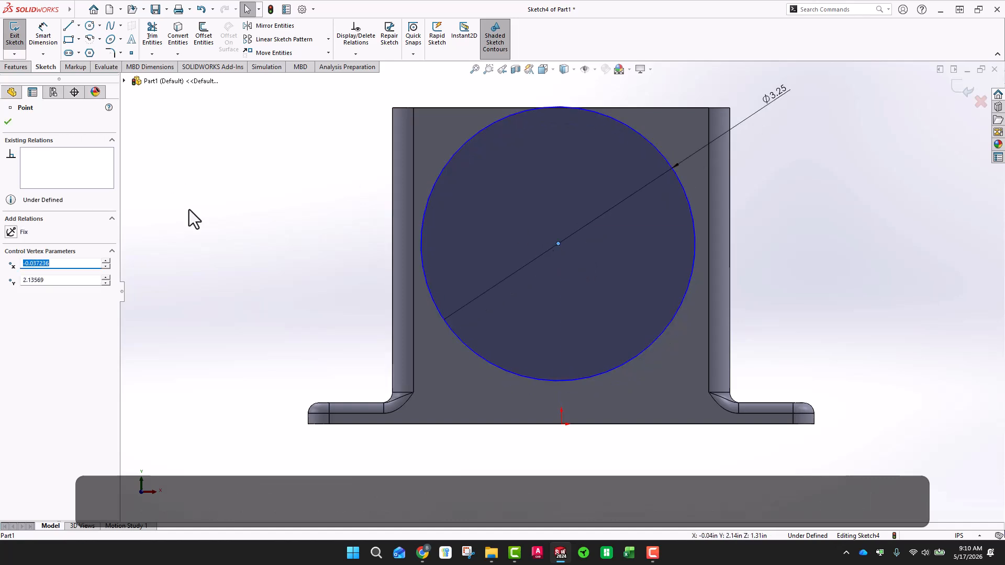
left_click(10, 121)
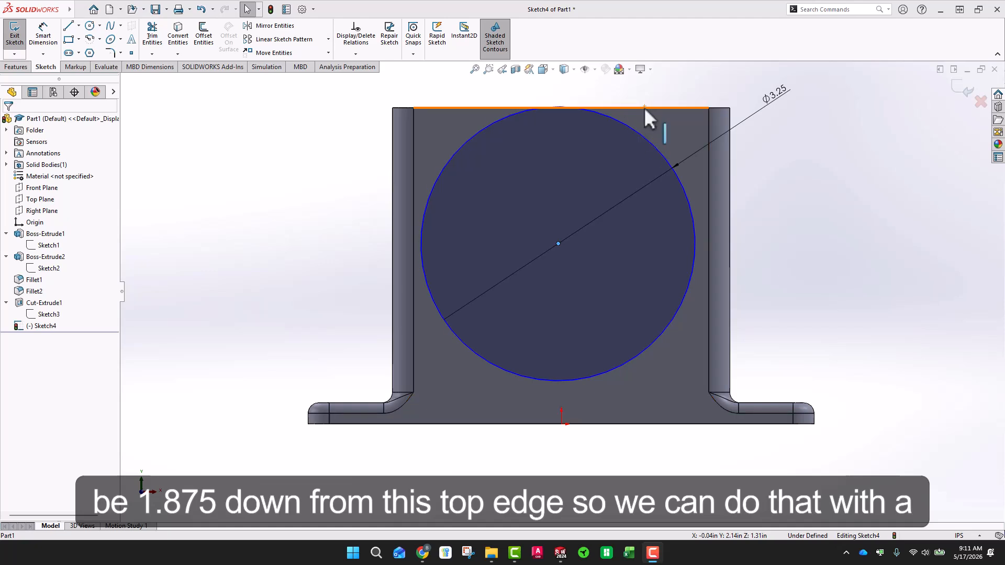
left_click(47, 37)
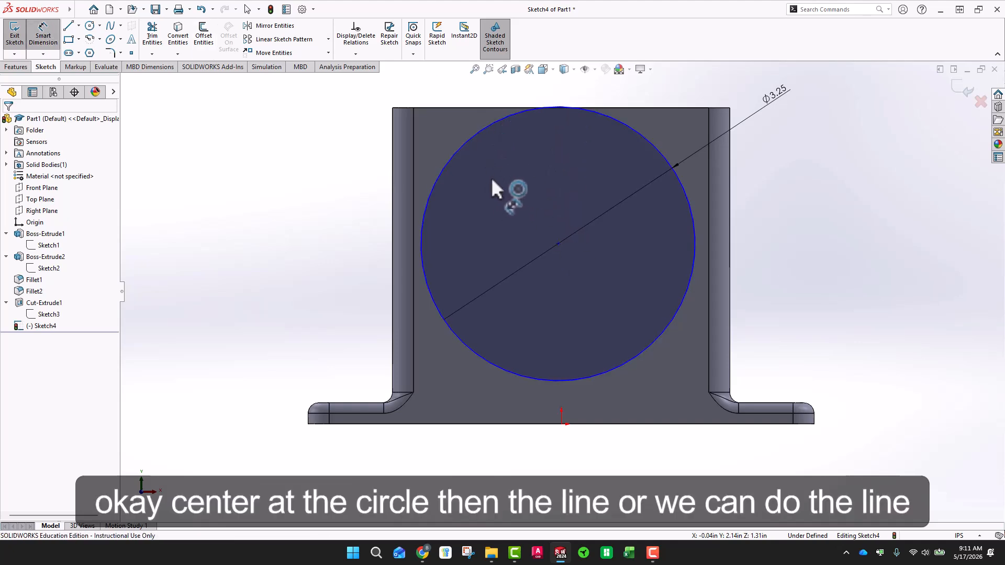
left_click(558, 243)
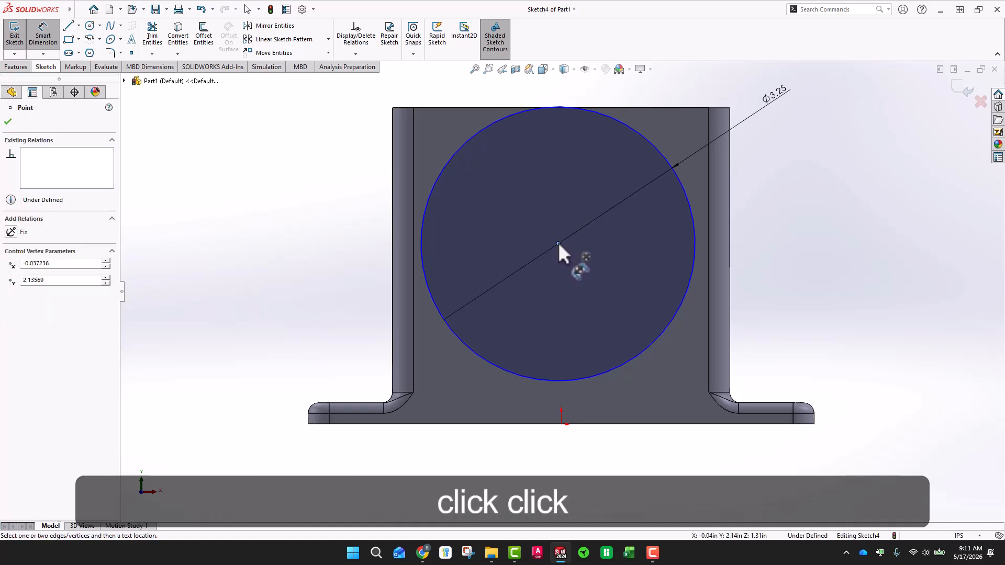
left_click(498, 108)
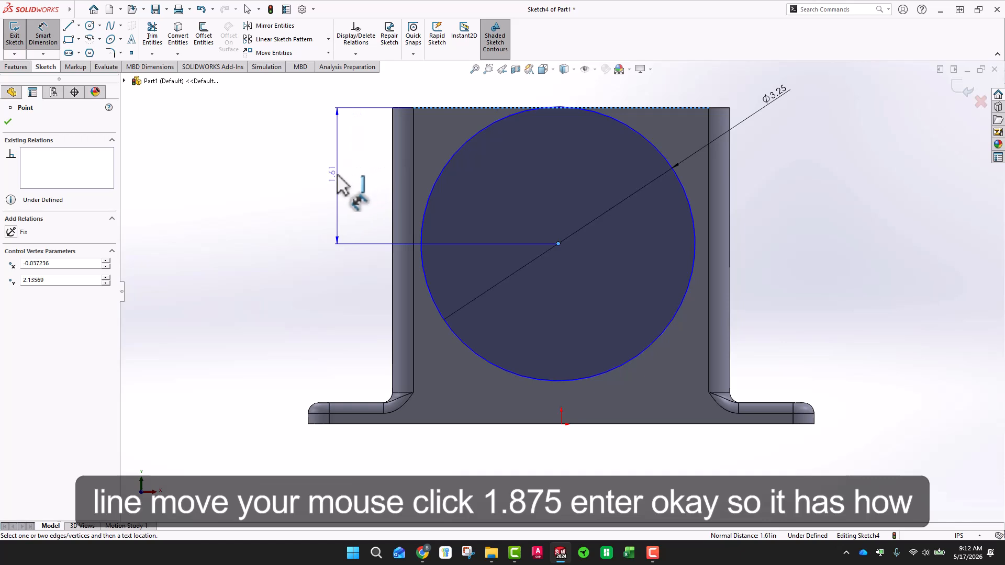
left_click(343, 183)
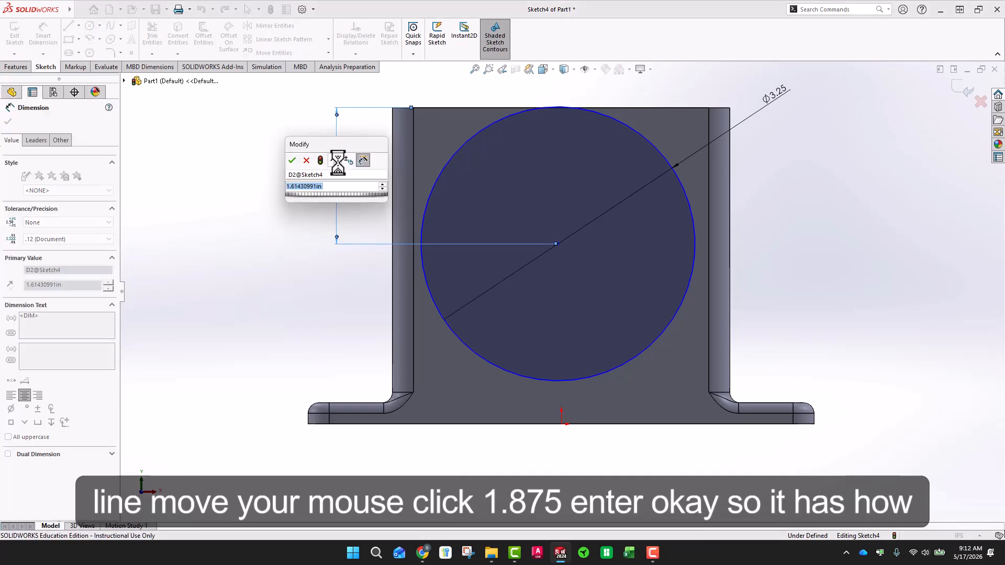
type("1.875")
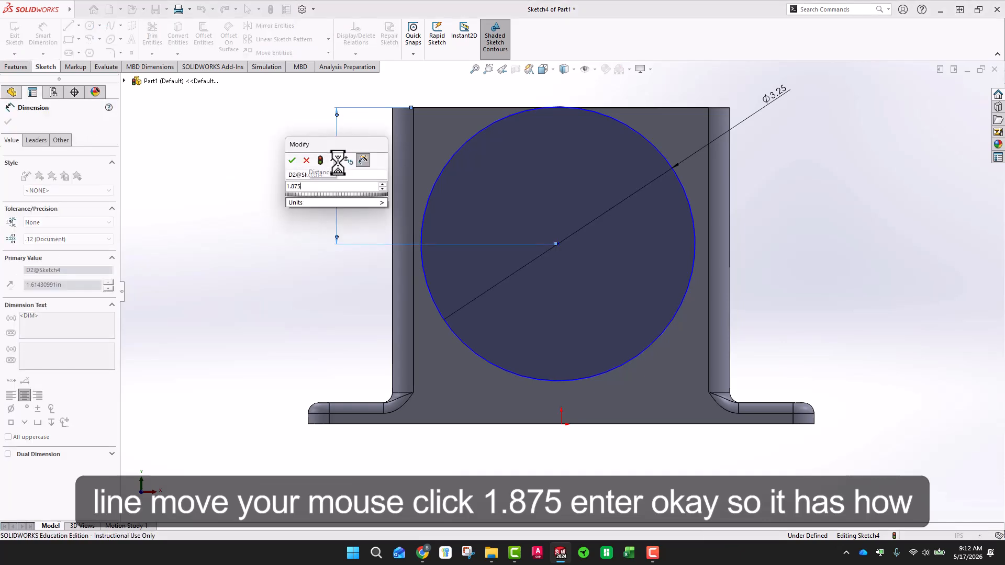
key("Return")
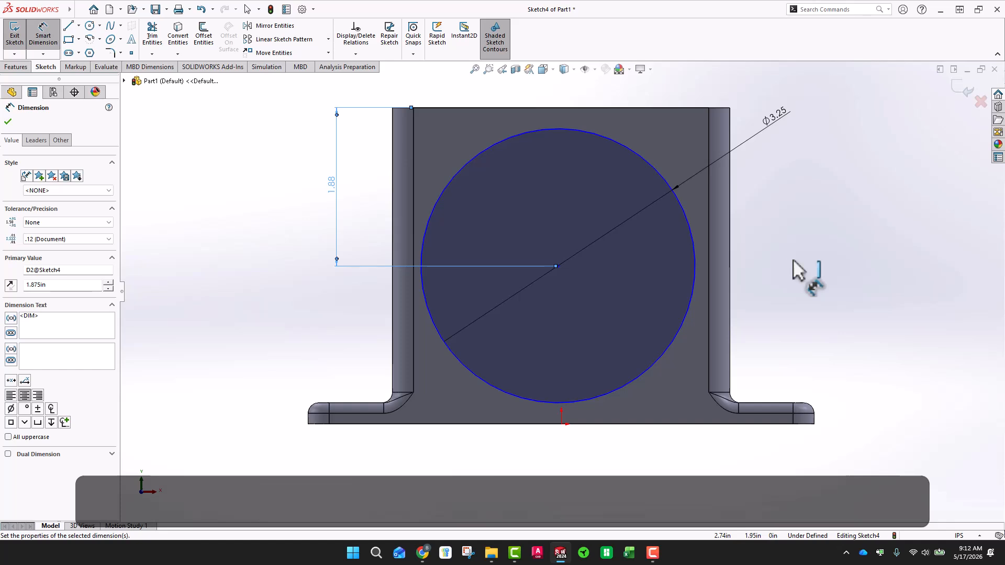
key("Escape")
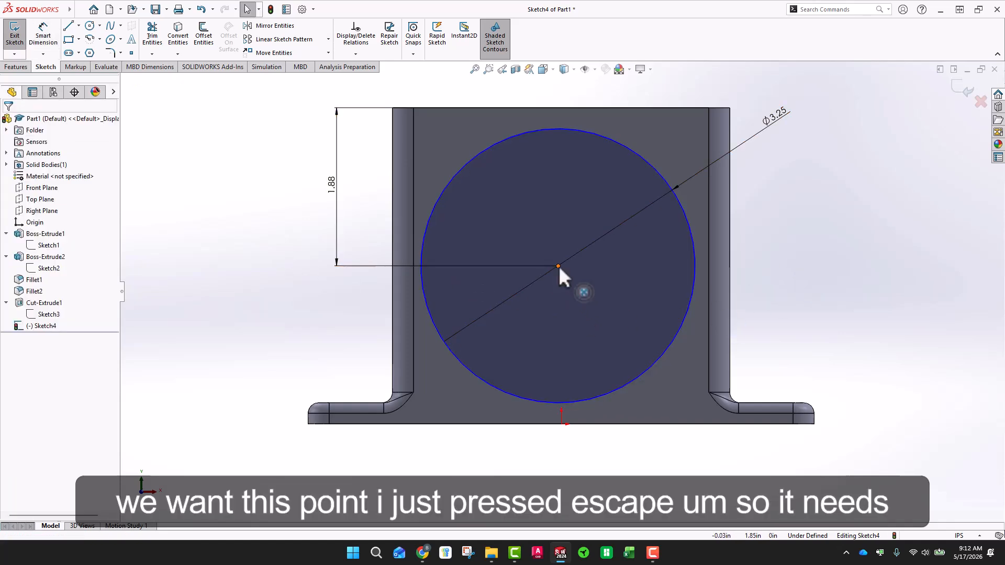
Add a Vertical relation between the circle's centre point and the origin.
left_click_drag(559, 267, 579, 291)
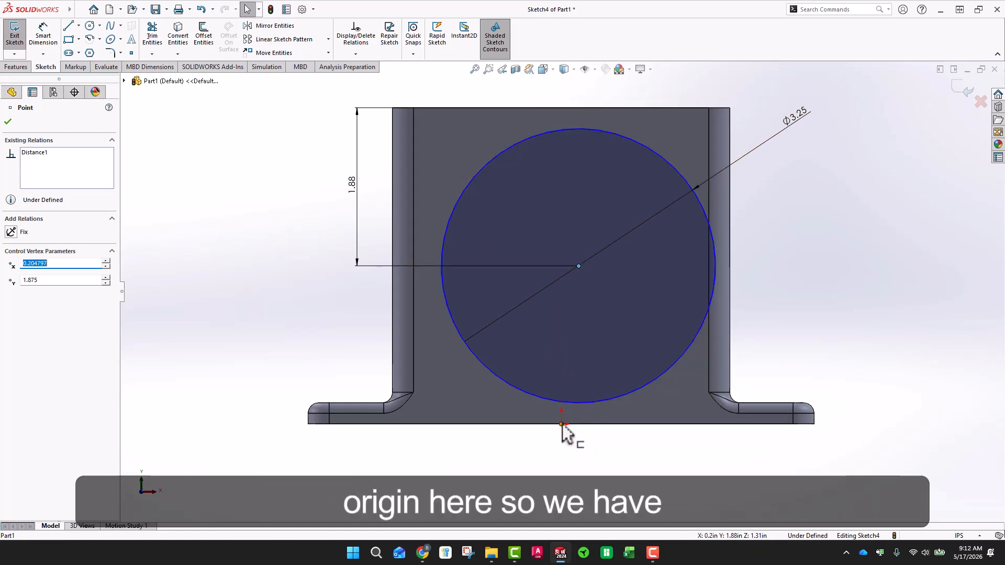
left_click(237, 280)
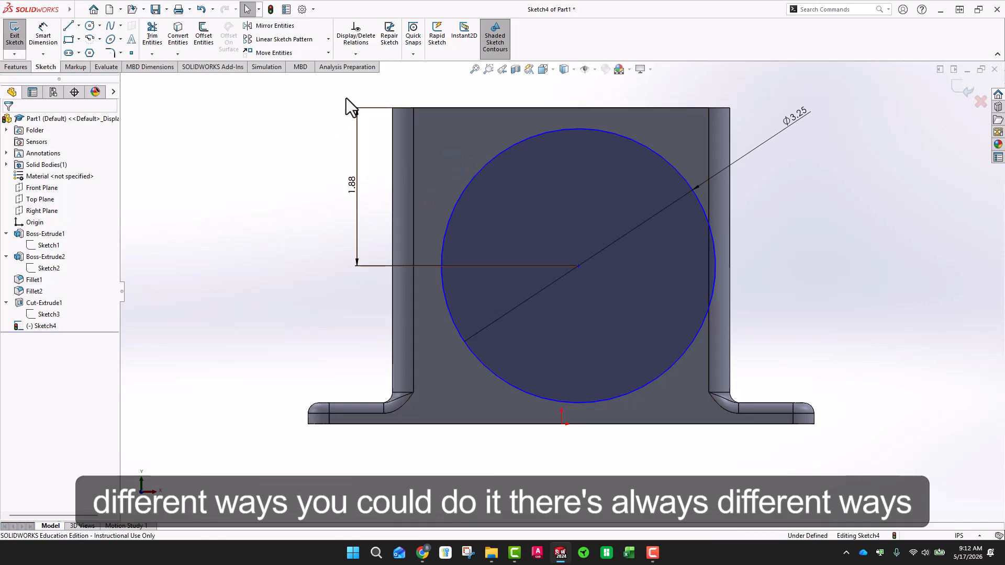
left_click(357, 55)
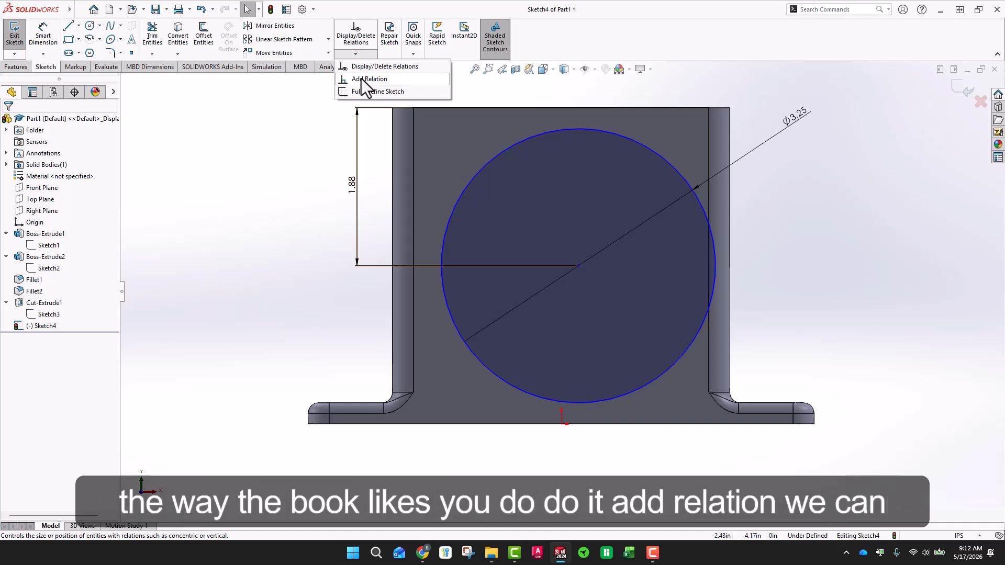
left_click(361, 79)
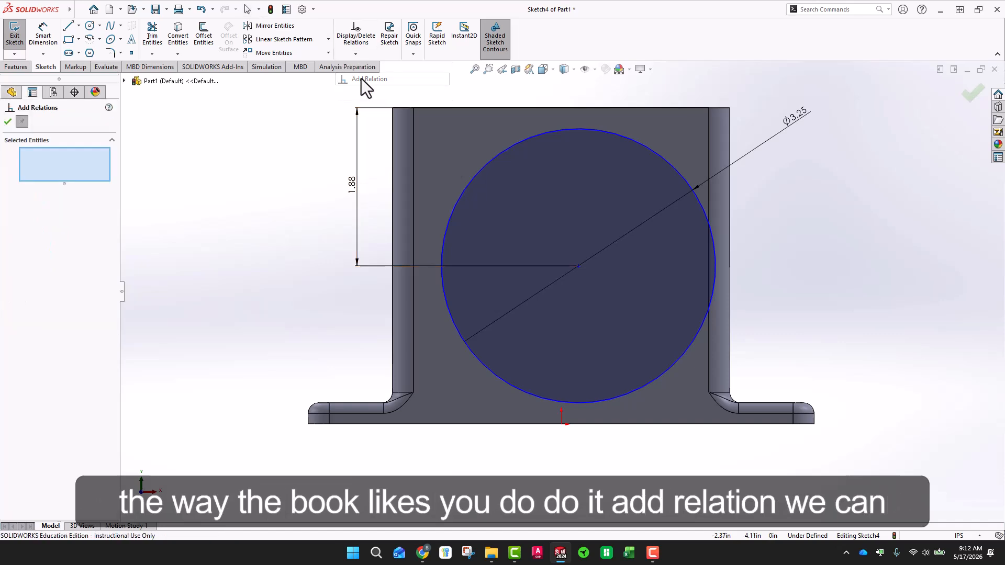
left_click(578, 266)
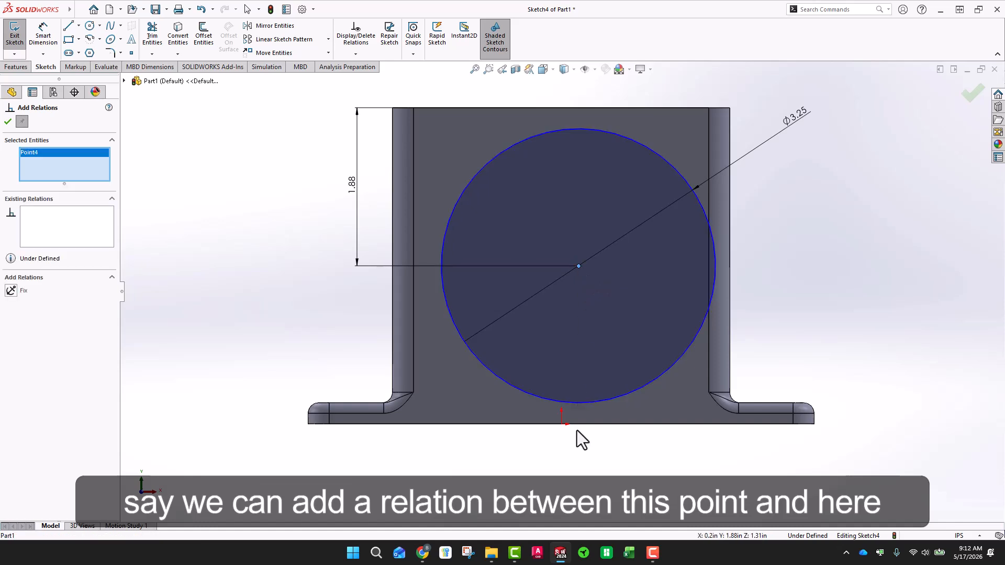
left_click(561, 424)
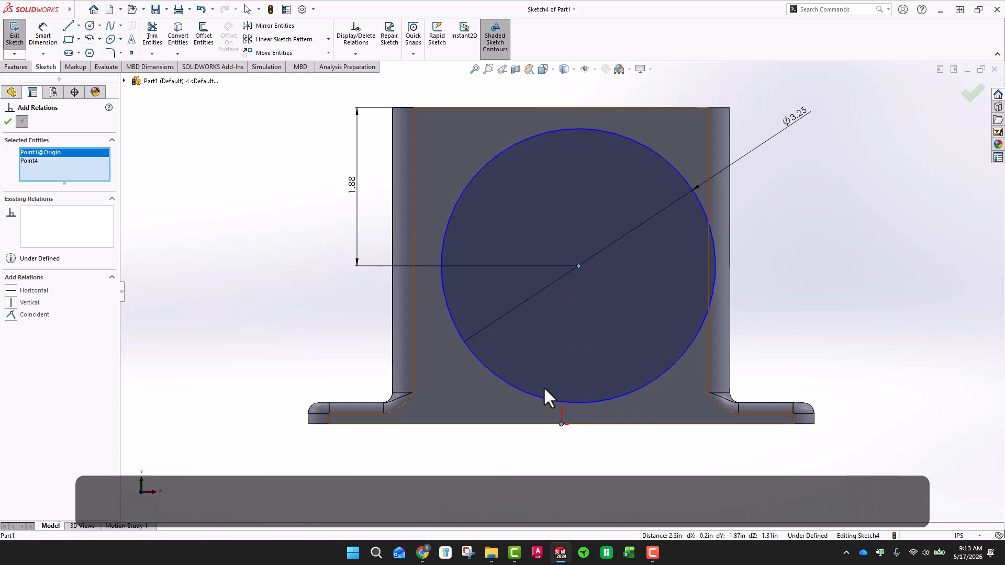
left_click(10, 302)
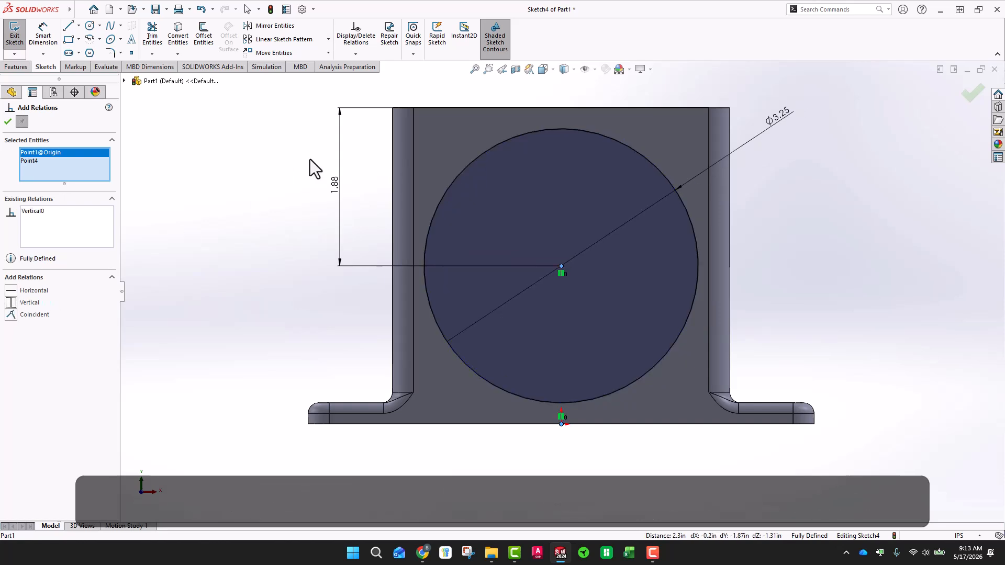
left_click(7, 122)
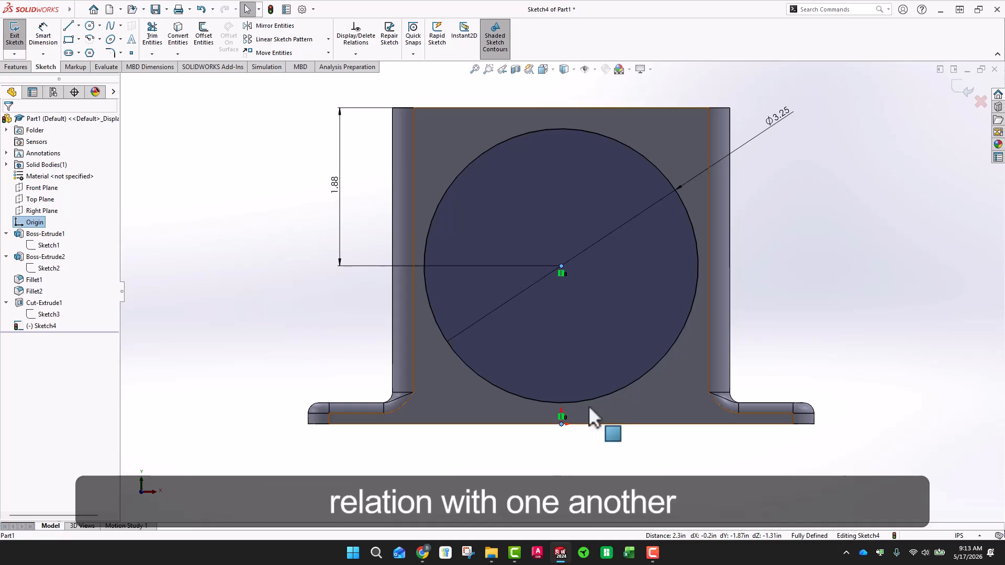
Close the sketch and extrude the circle outward as a 0.25 in blind boss with Merge result turned off.
scroll(888, 224, "up", 1)
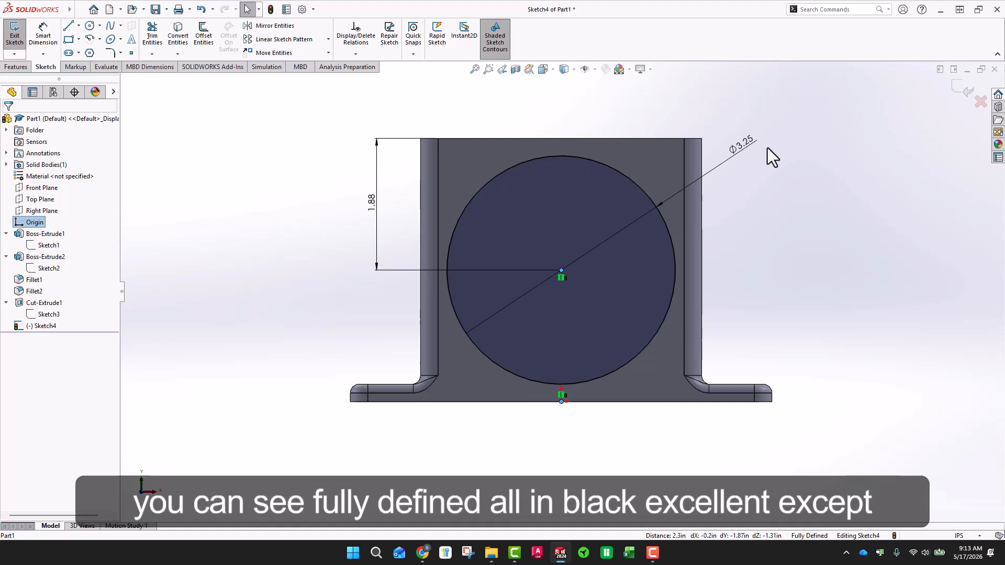
left_click(963, 90)
middle_click_drag(824, 202, 791, 278)
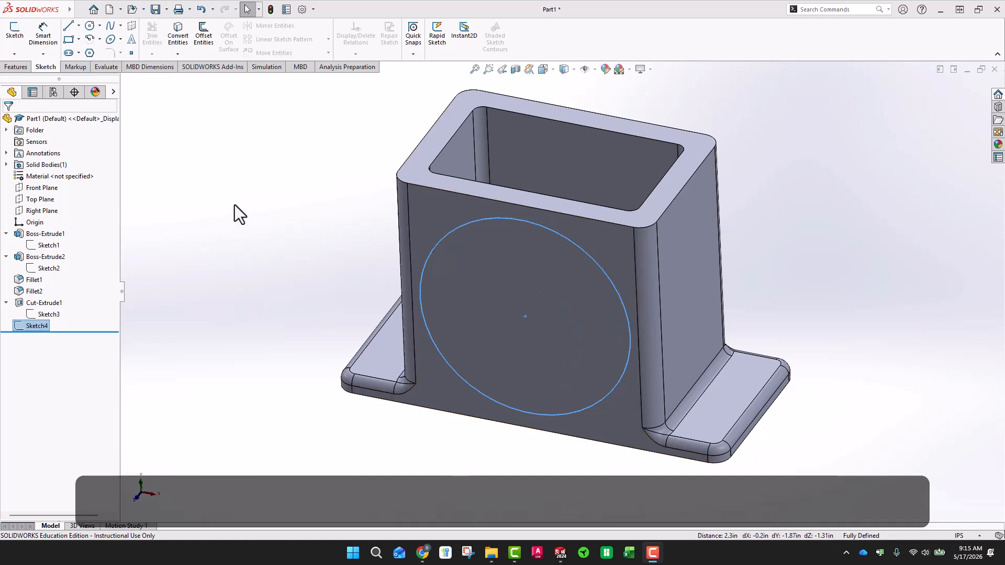
left_click(28, 328)
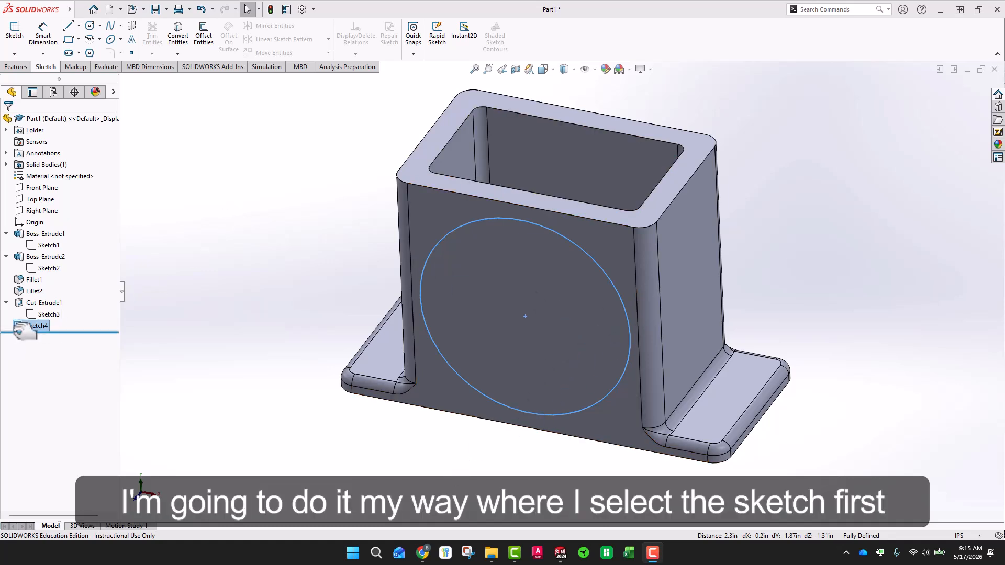
left_click(14, 66)
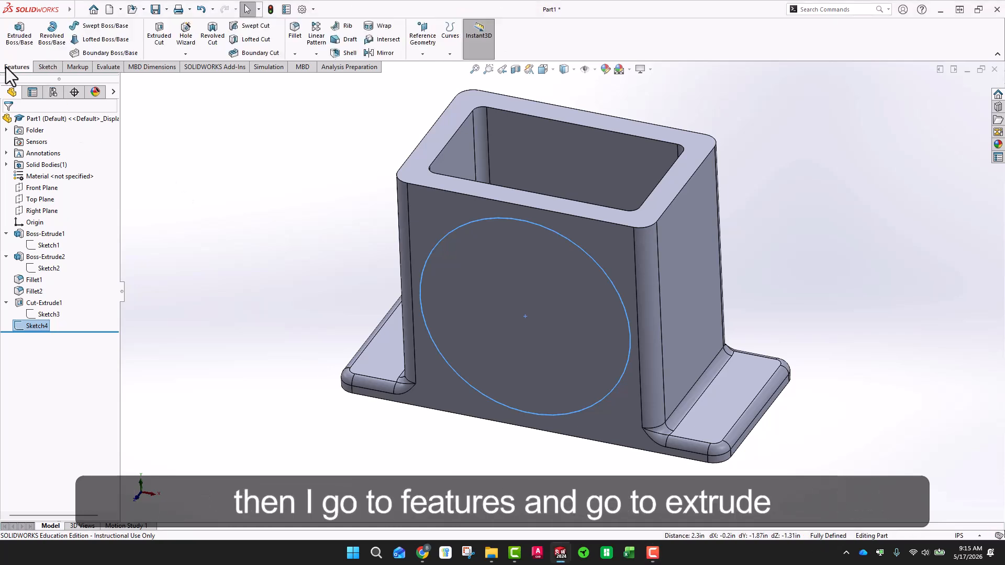
left_click(23, 31)
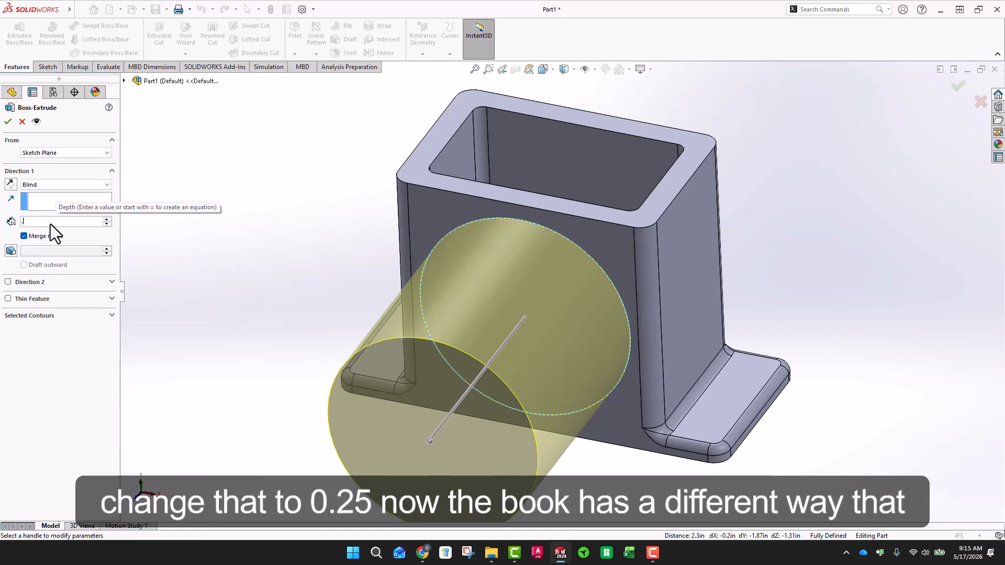
type(".25")
key("Return")
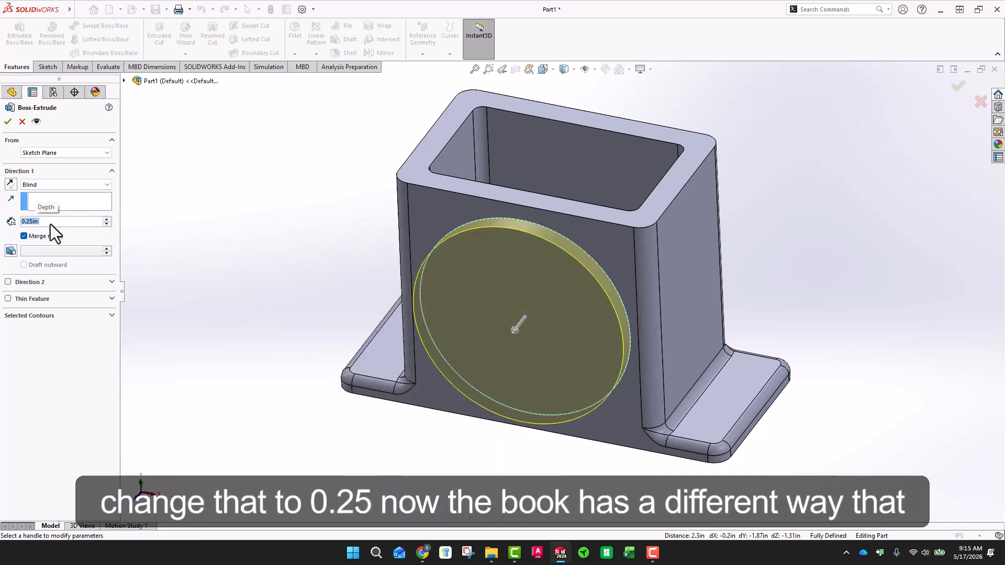
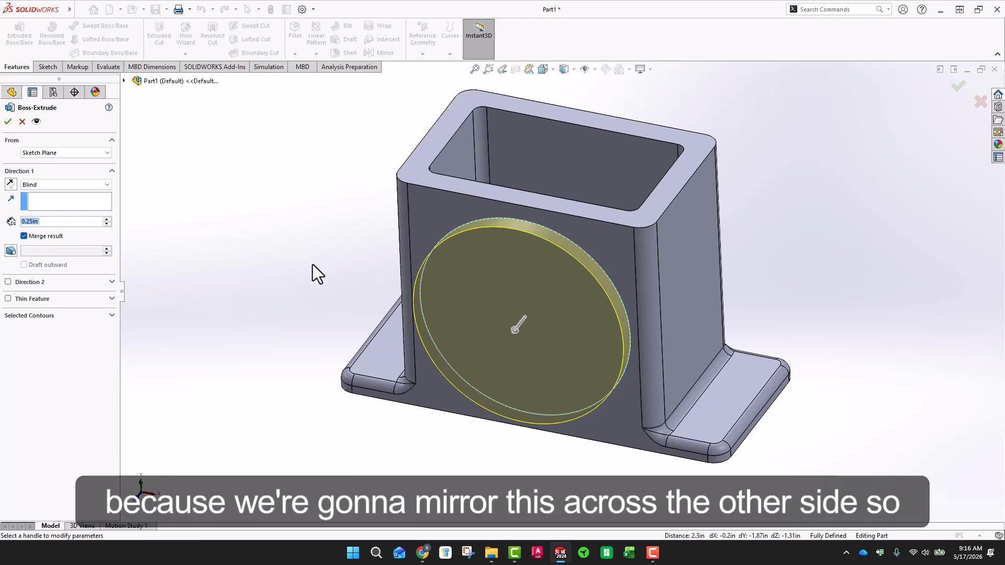
left_click(24, 237)
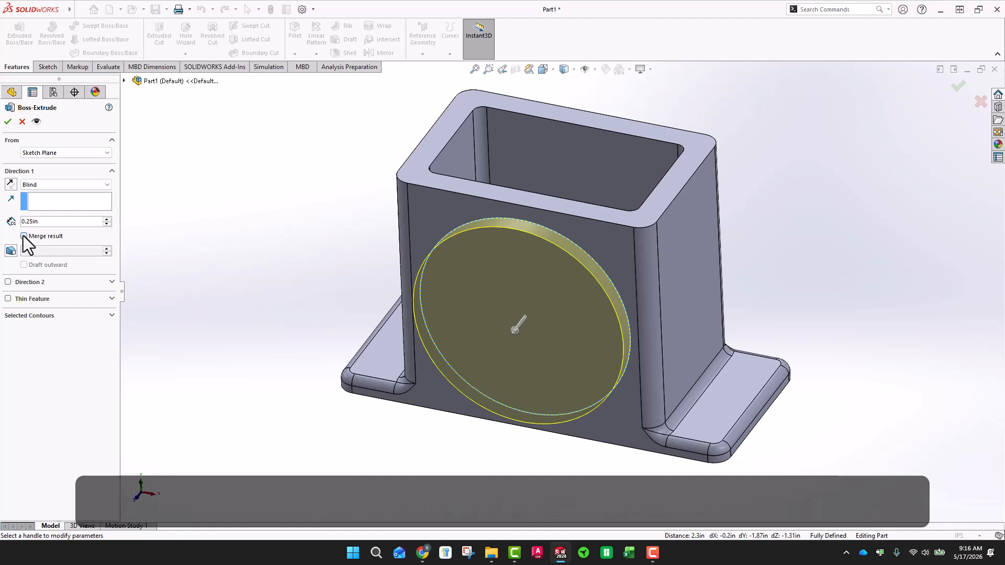
left_click(7, 122)
left_click(249, 216)
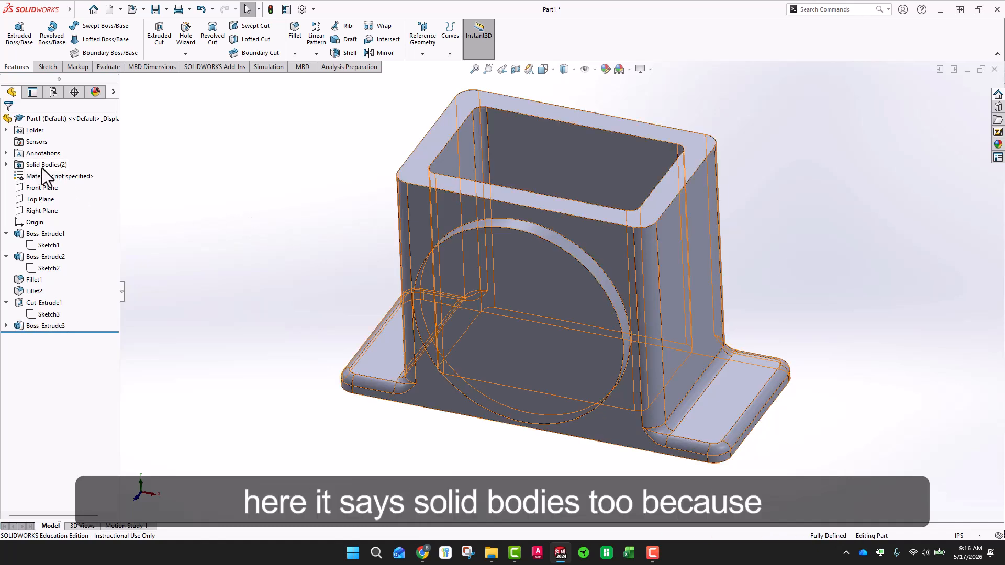
Expand the part's solid bodies and highlight the housing body and the circular boss body in turn.
left_click(6, 164)
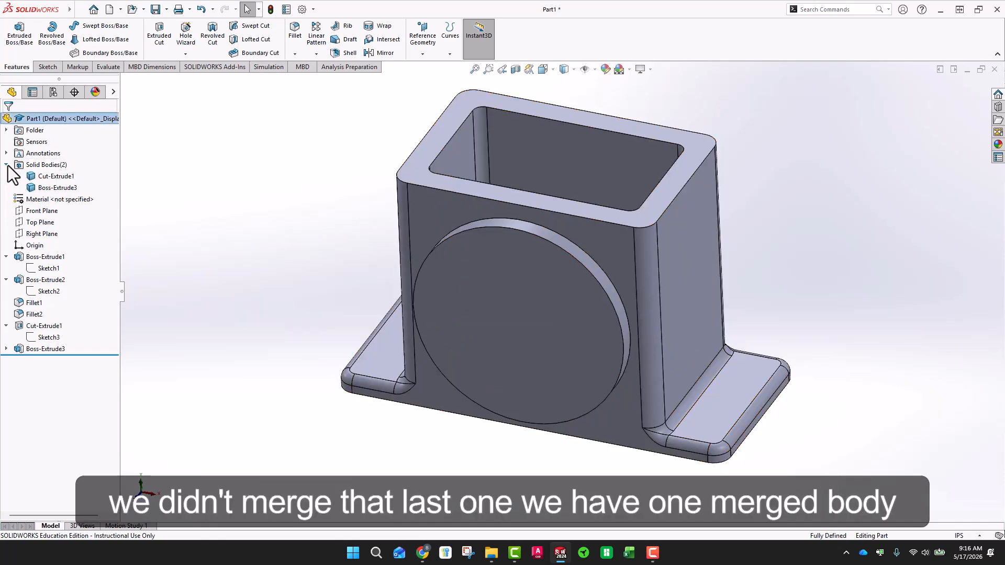
left_click(51, 179)
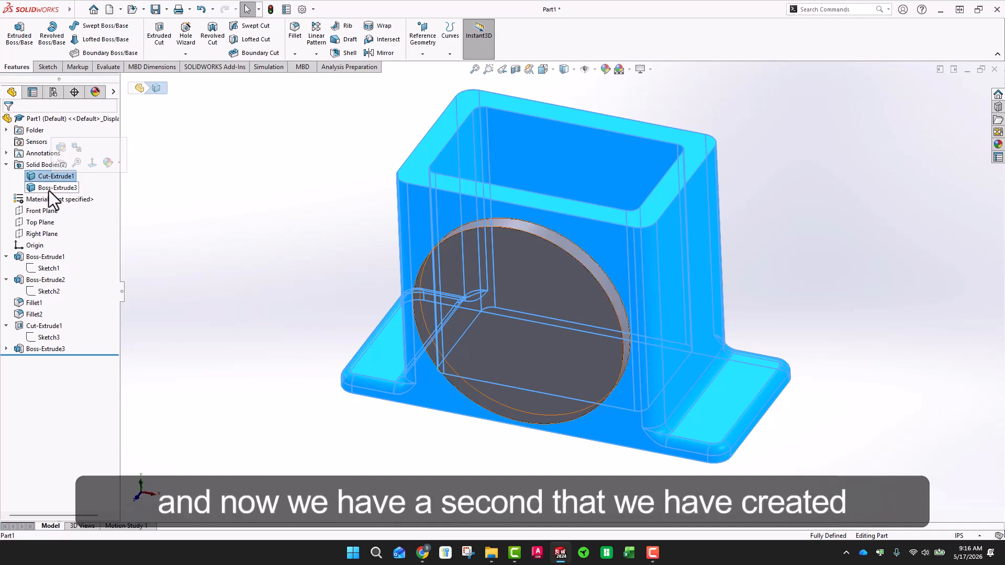
left_click(49, 190)
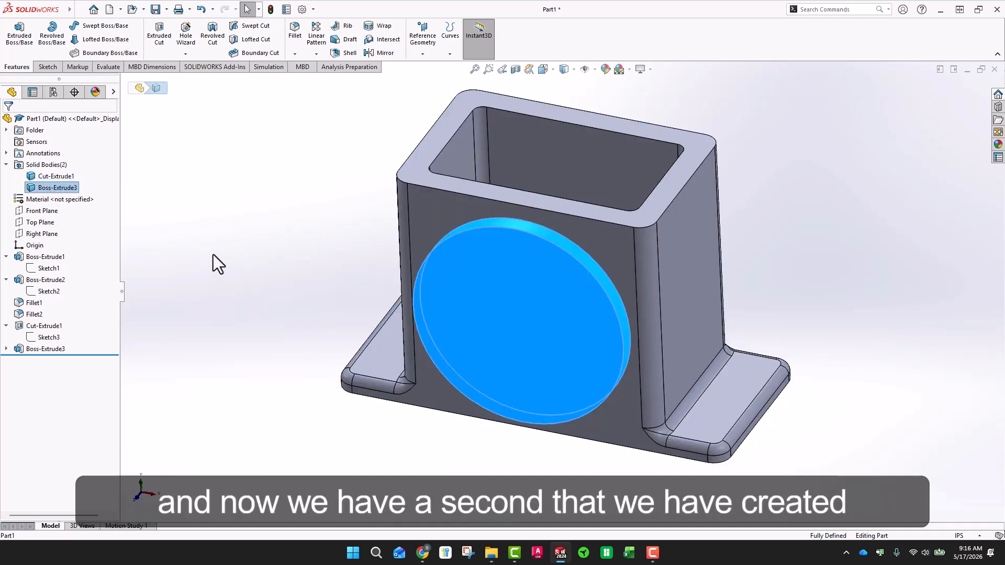
left_click(213, 255)
mouse_move(213, 254)
middle_mouse_down()
mouse_move(236, 247)
mouse_move(218, 222)
mouse_move(222, 255)
middle_mouse_up()
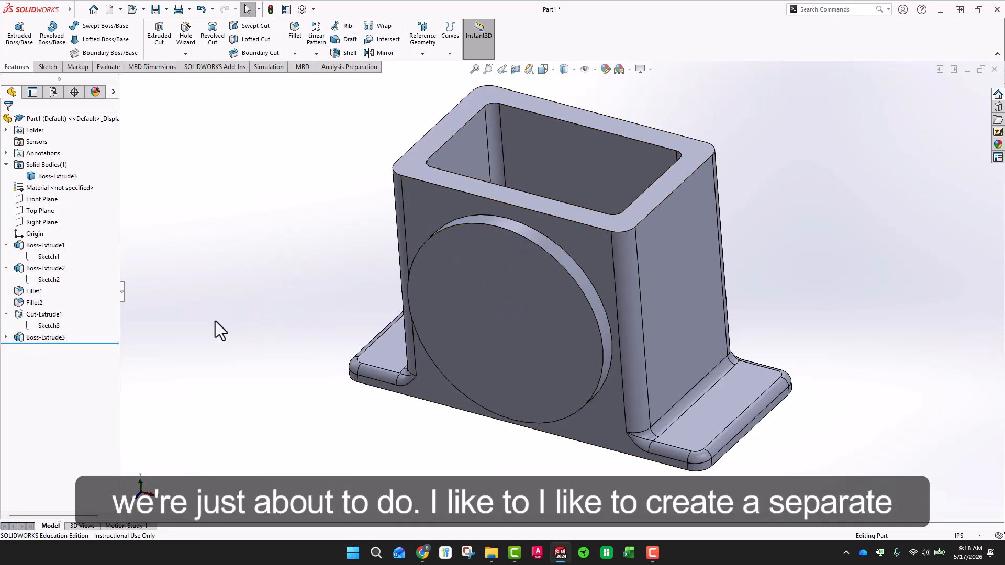
Edit the circular boss's extrusion and turn off Merge result so the boss is a separate solid body.
left_click(42, 338)
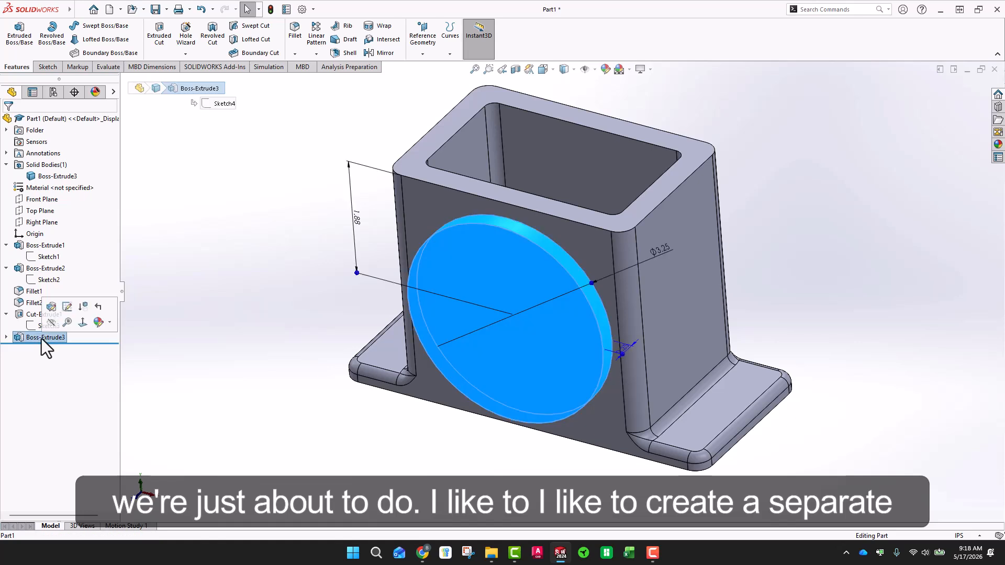
left_click(52, 307)
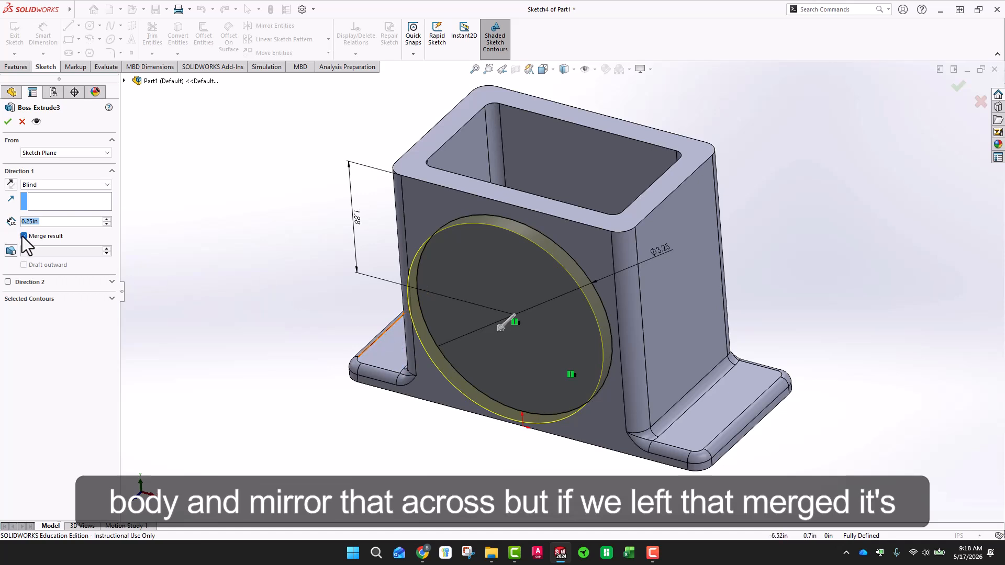
left_click(38, 239)
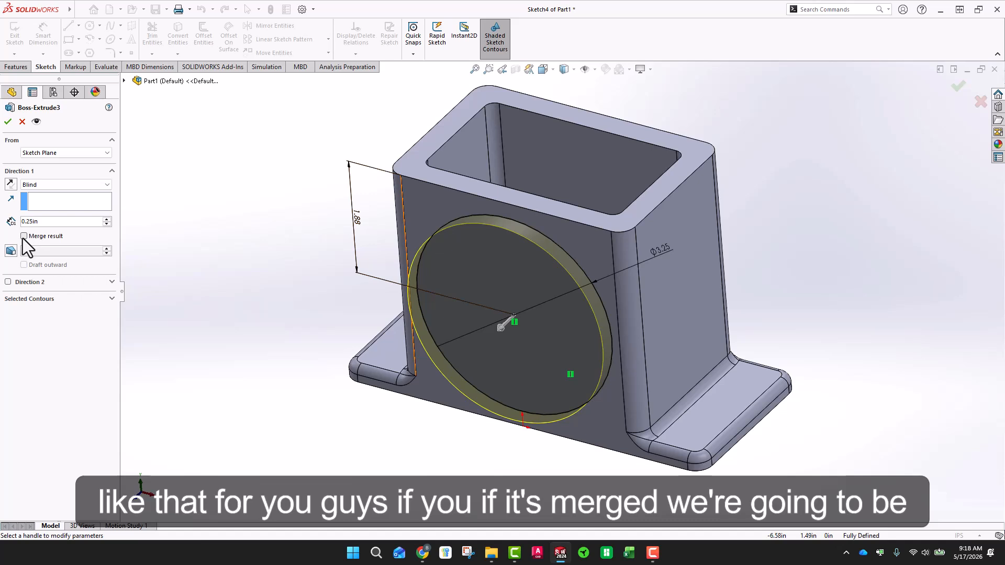
left_click(24, 236)
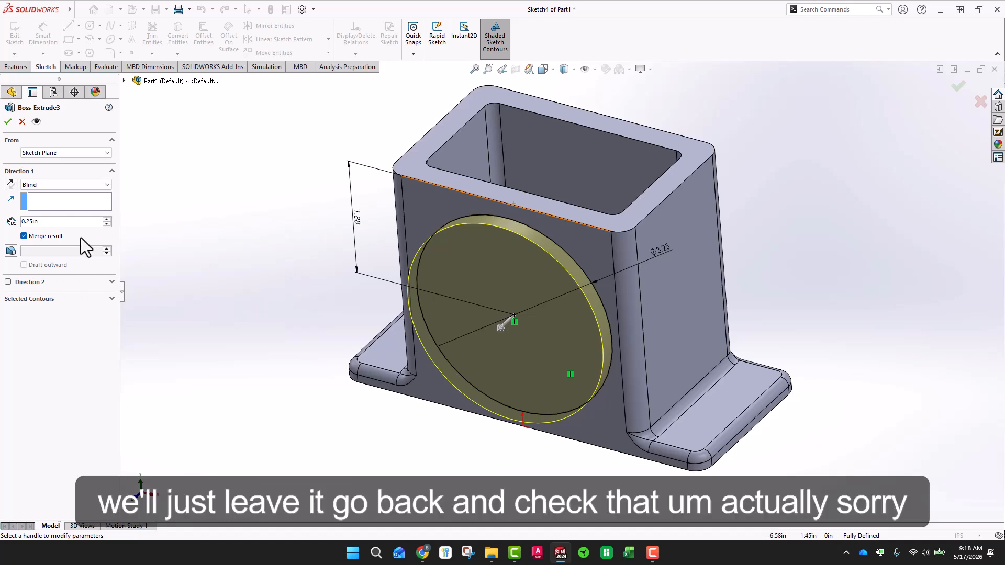
left_click(24, 236)
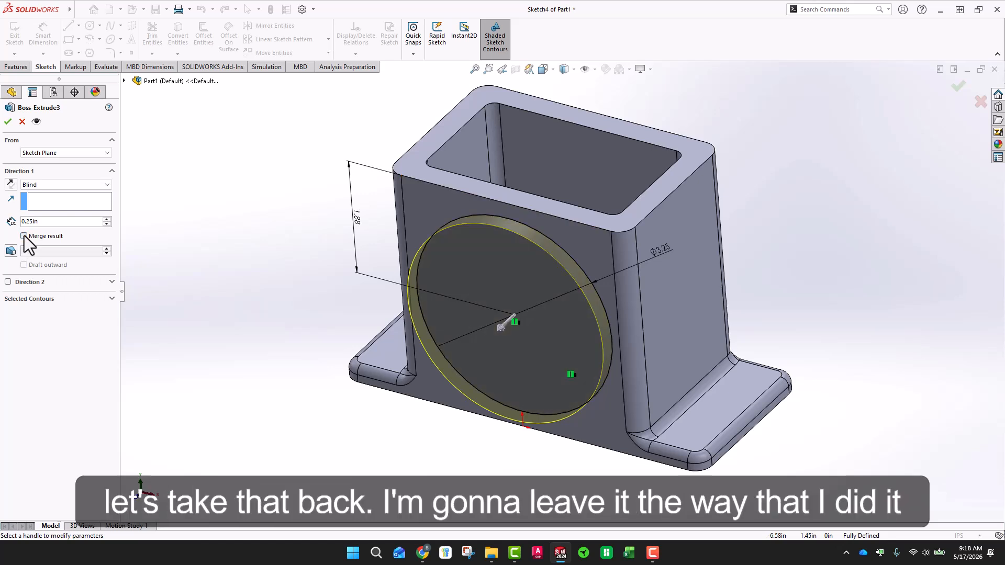
left_click(8, 121)
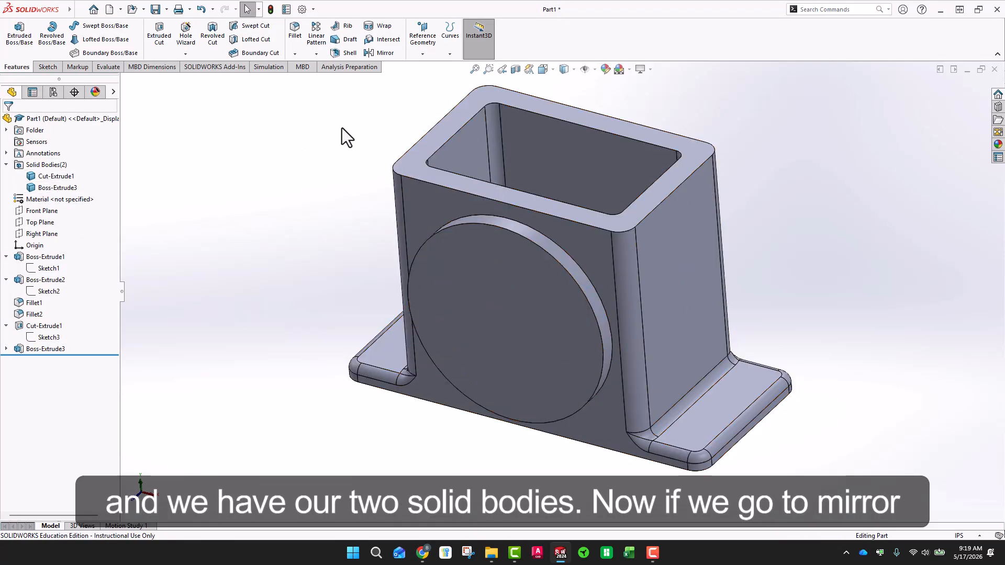
Mirror the circular boss body across the Front Plane, with the preview set to Full preview.
left_click(377, 54)
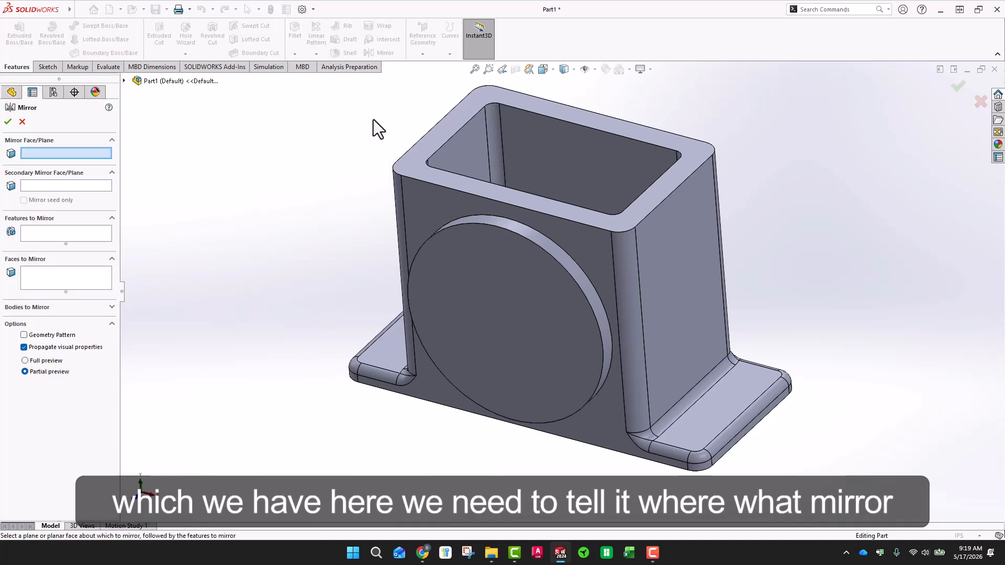
scroll(752, 161, "up", 1)
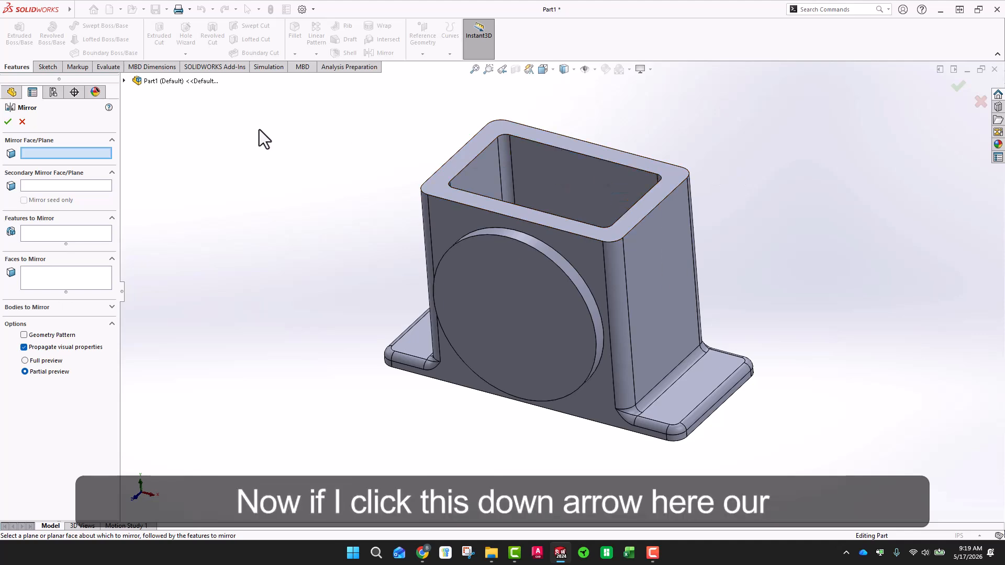
left_click(125, 81)
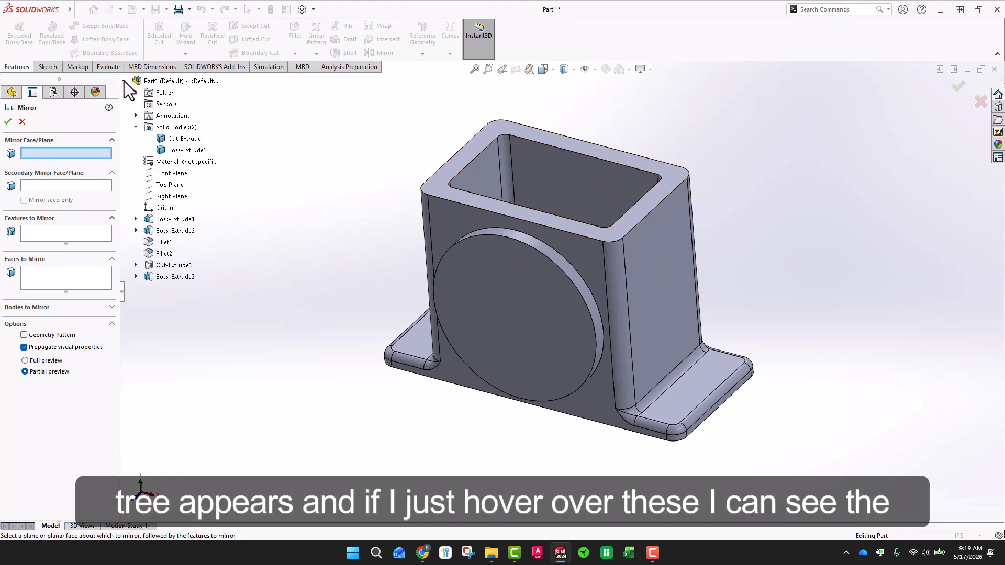
mouse_move(162, 174)
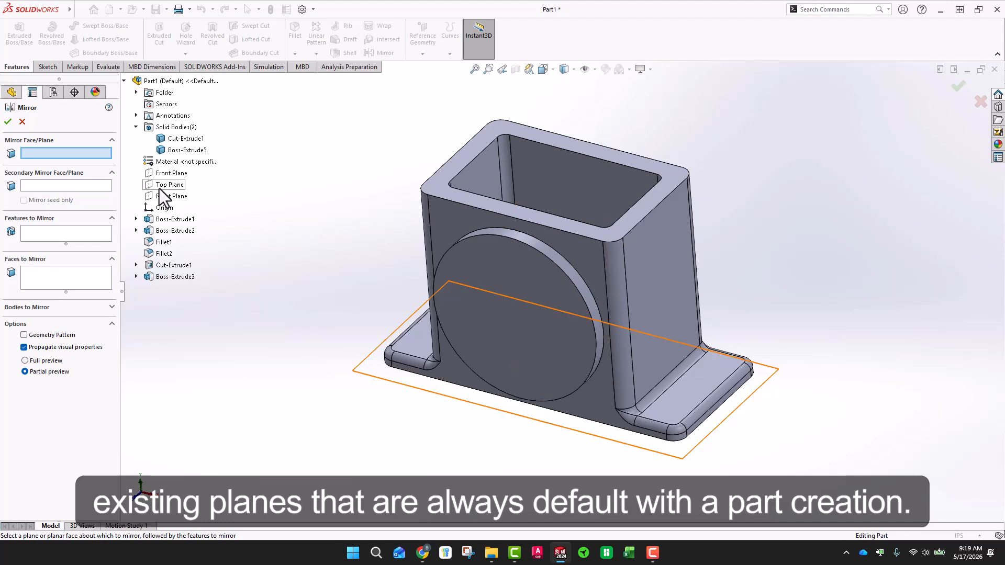
left_click(160, 175)
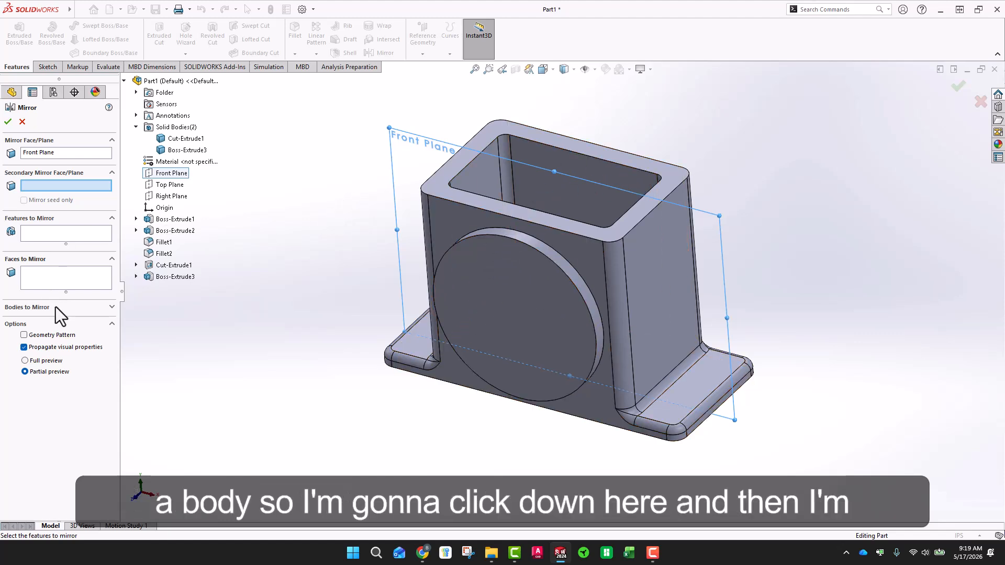
left_click(111, 308)
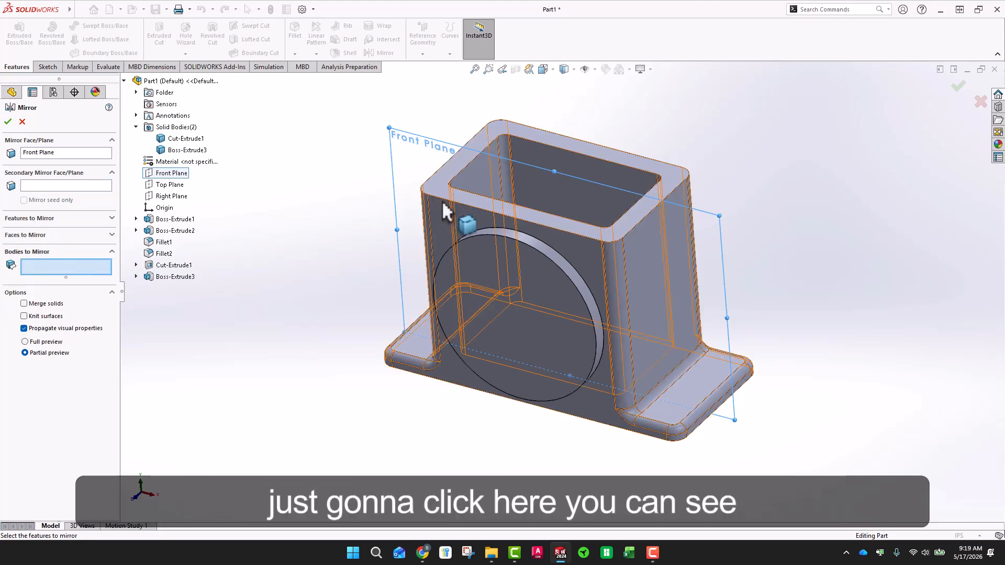
left_click(495, 262)
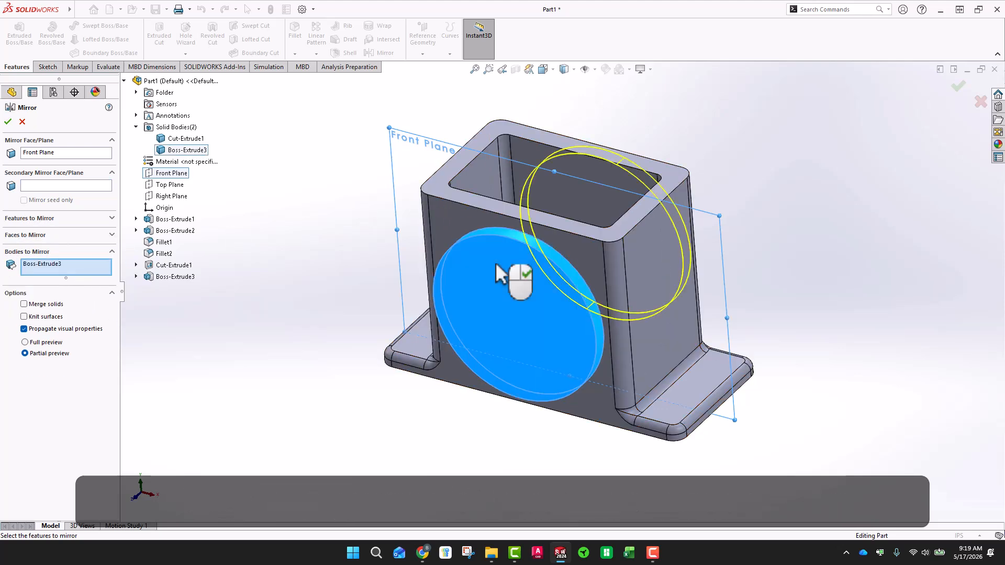
middle_click_drag(336, 171, 336, 170)
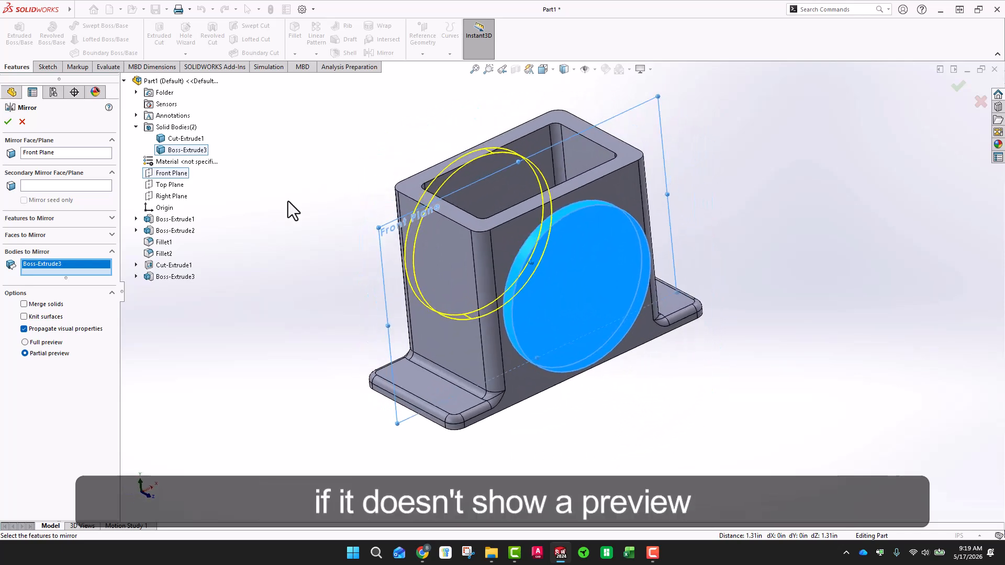
left_click(25, 343)
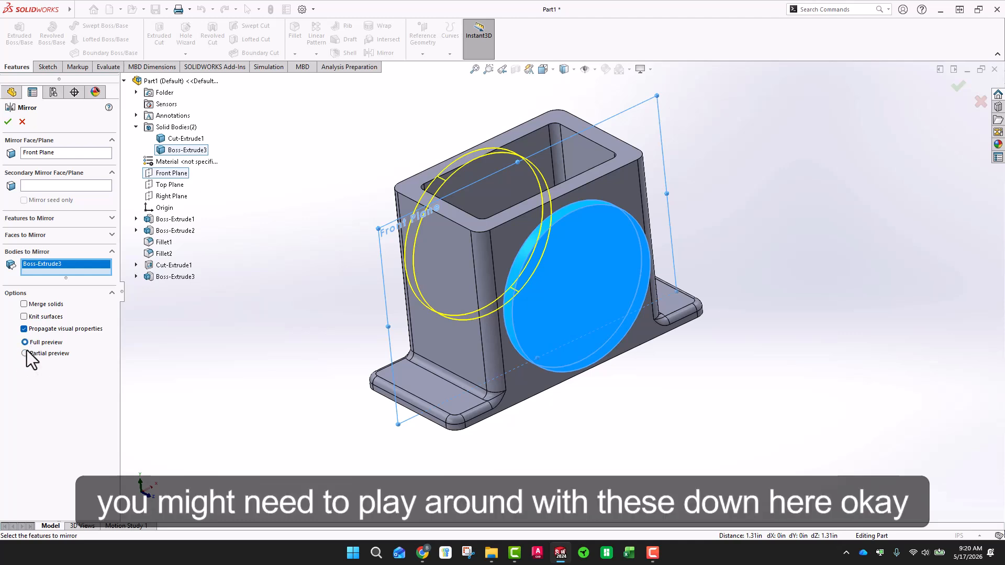
middle_click_drag(366, 276, 766, 223)
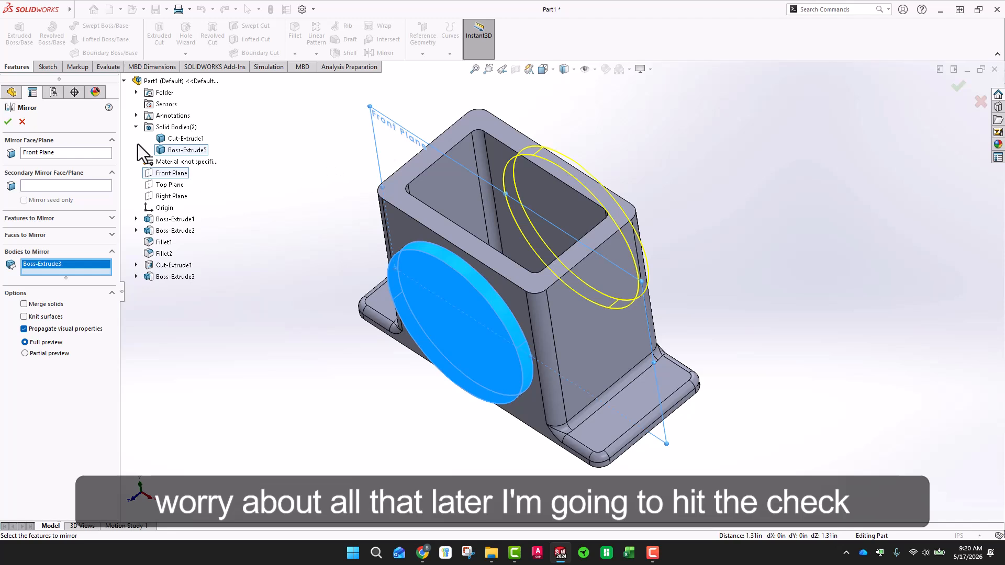
left_click(8, 122)
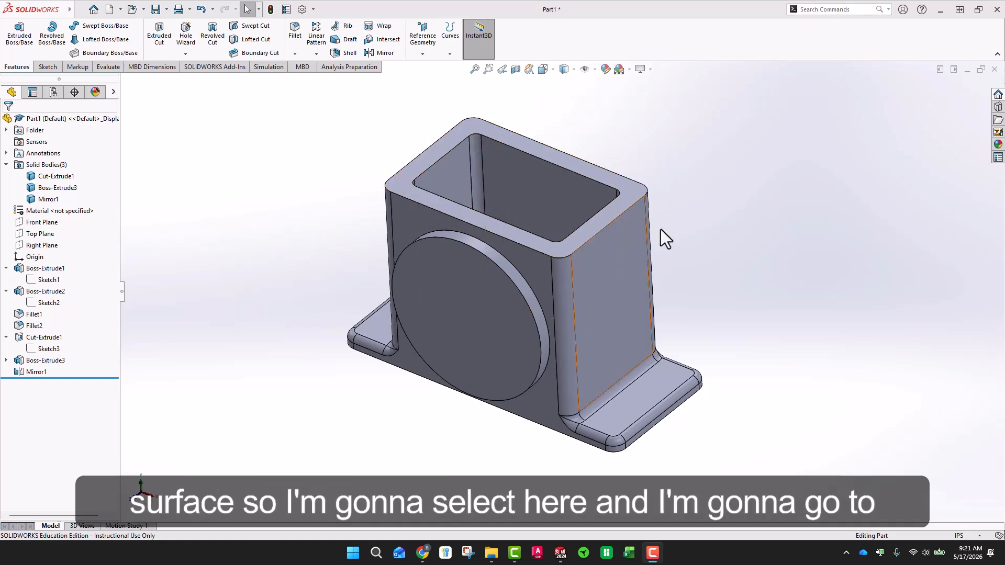
Start a sketch on the housing's flat right end face and draw a circle about 1.08 in in diameter in its upper half.
scroll(656, 272, "down", 3)
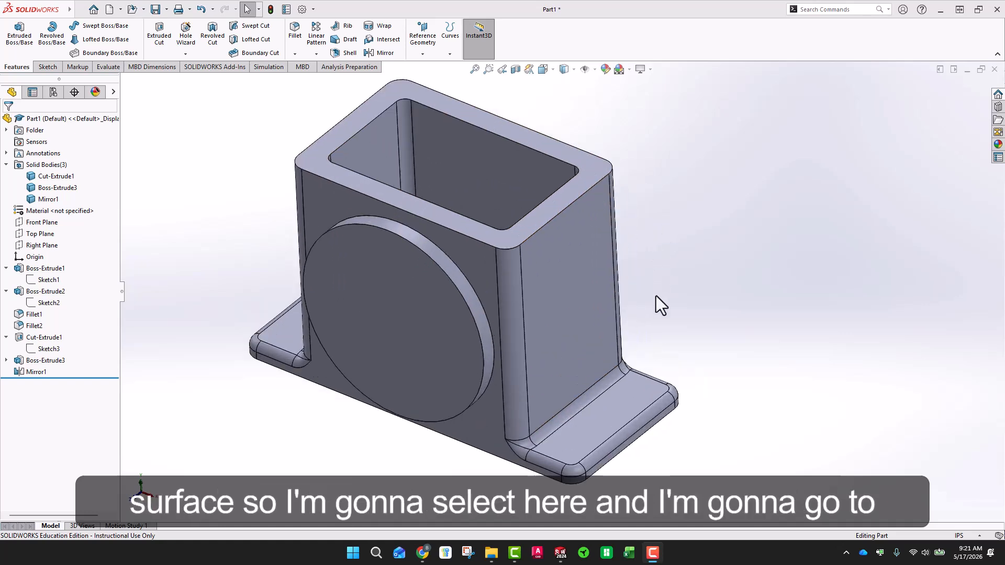
left_click(551, 249)
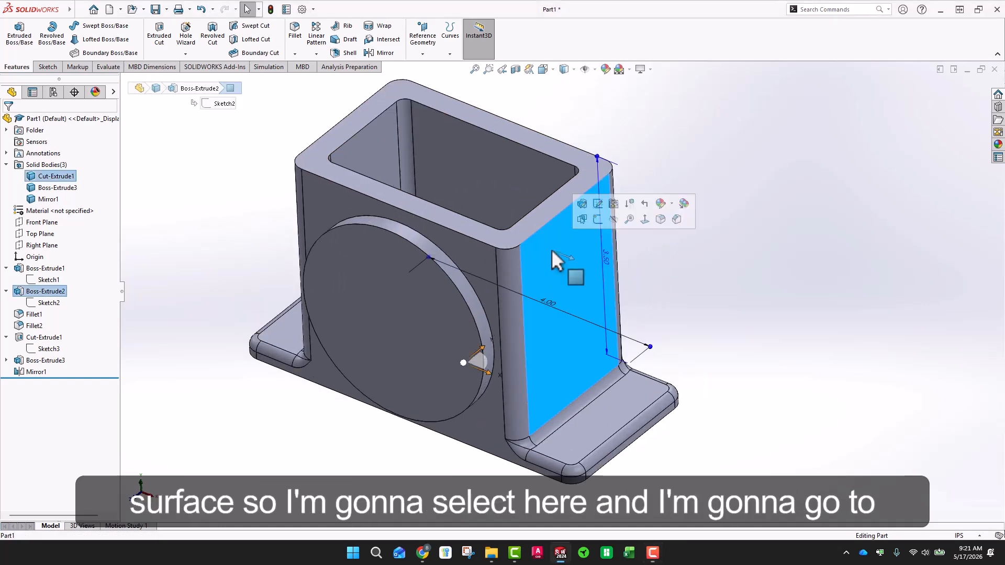
left_click(597, 220)
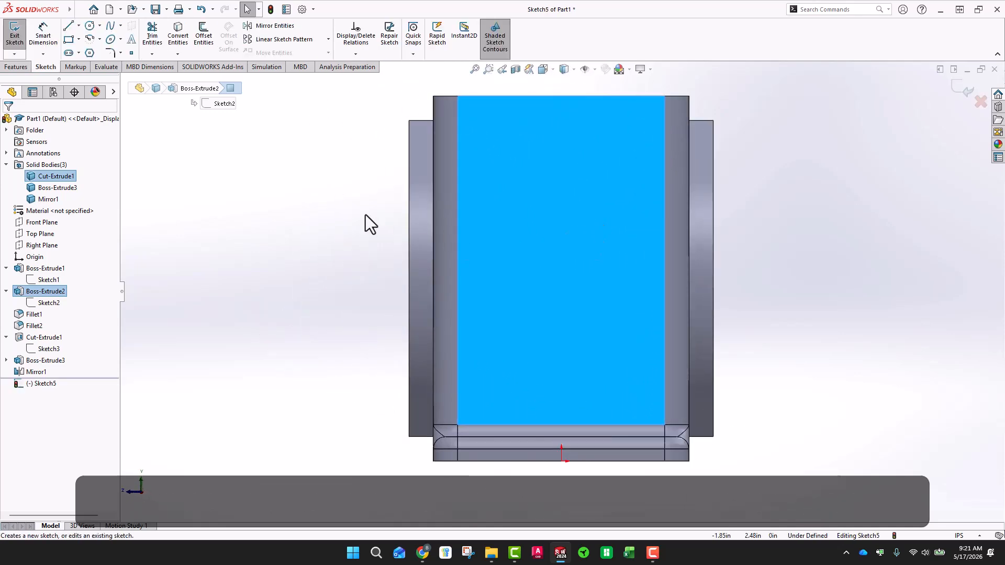
left_click(90, 26)
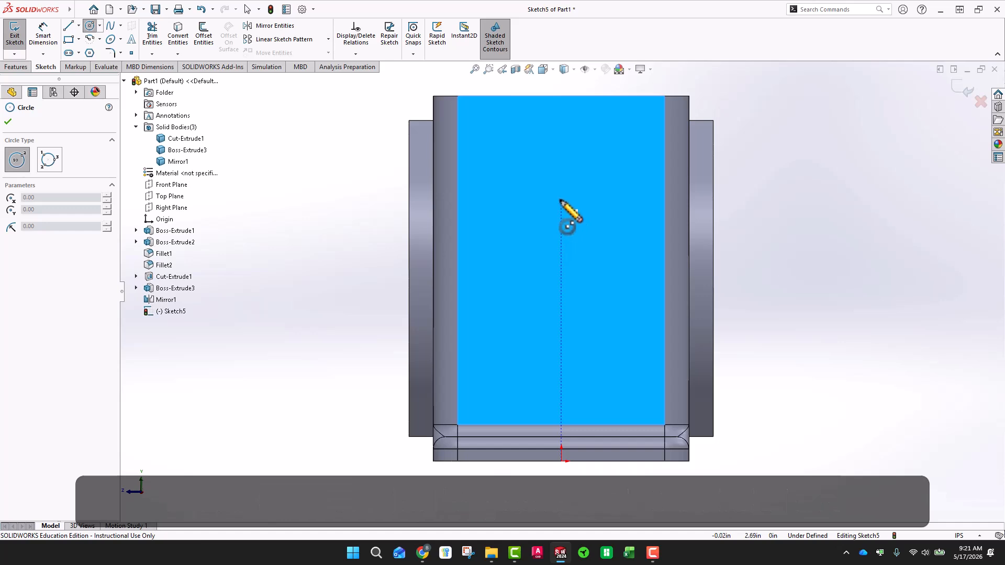
left_click(556, 199)
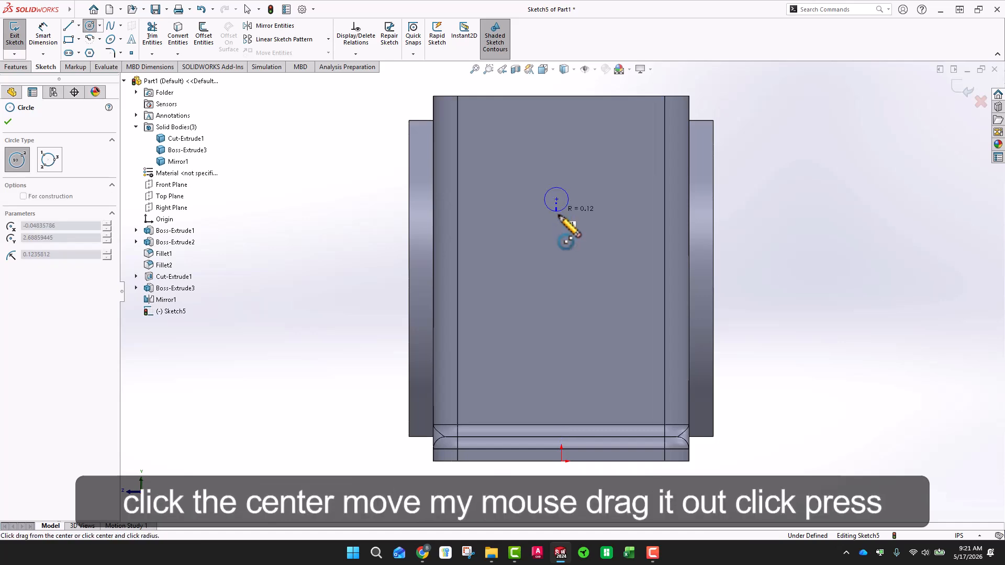
left_click(562, 254)
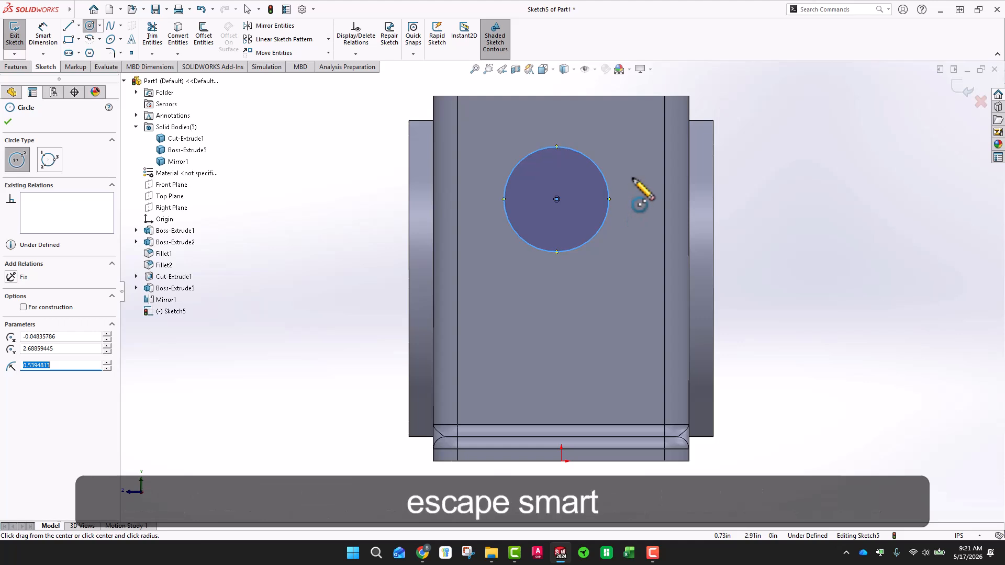
key("Escape")
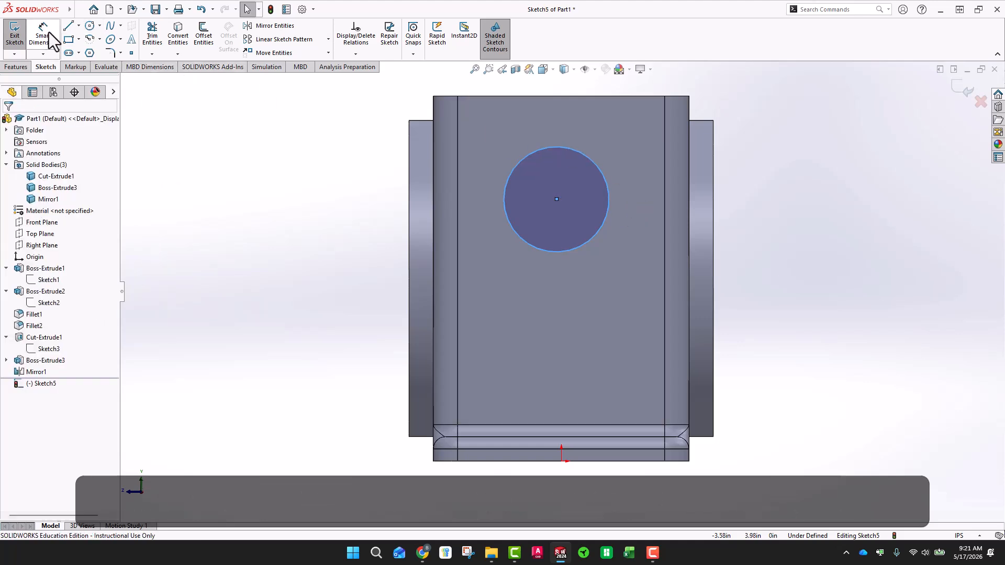
Dimension the circle on the end face with a diameter of 1 in.
left_click(46, 34)
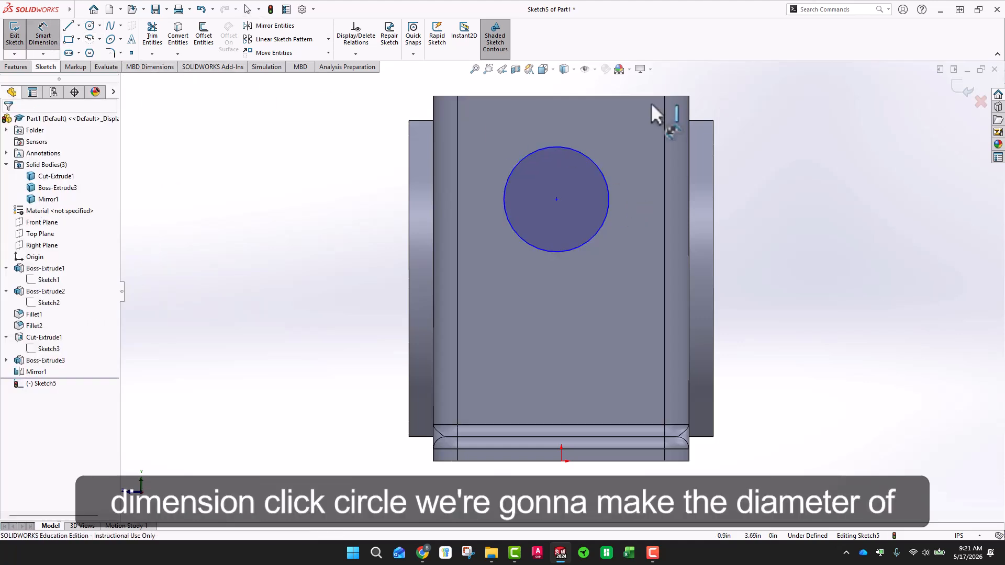
left_click(600, 170)
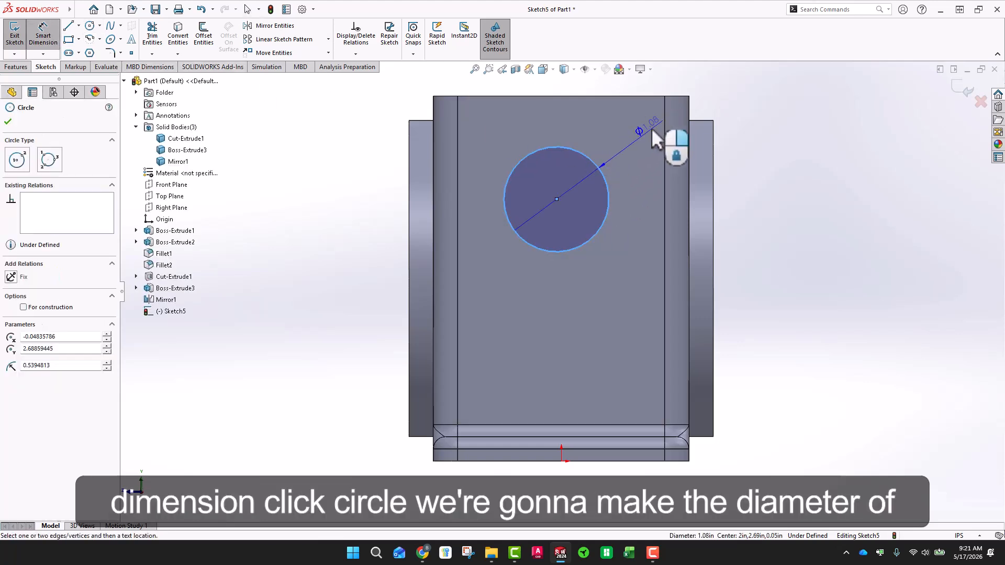
left_click(718, 94)
type("1")
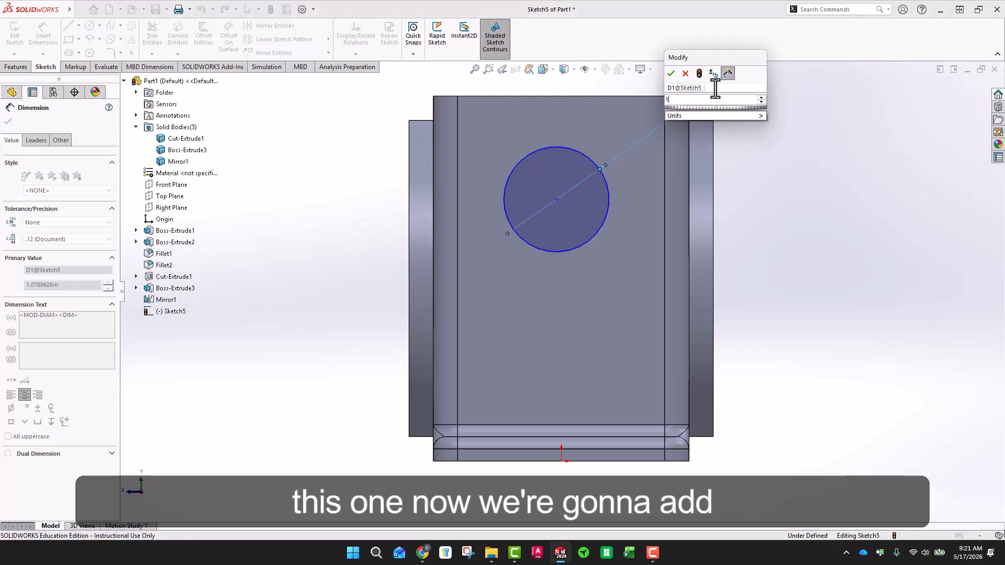
key("Return")
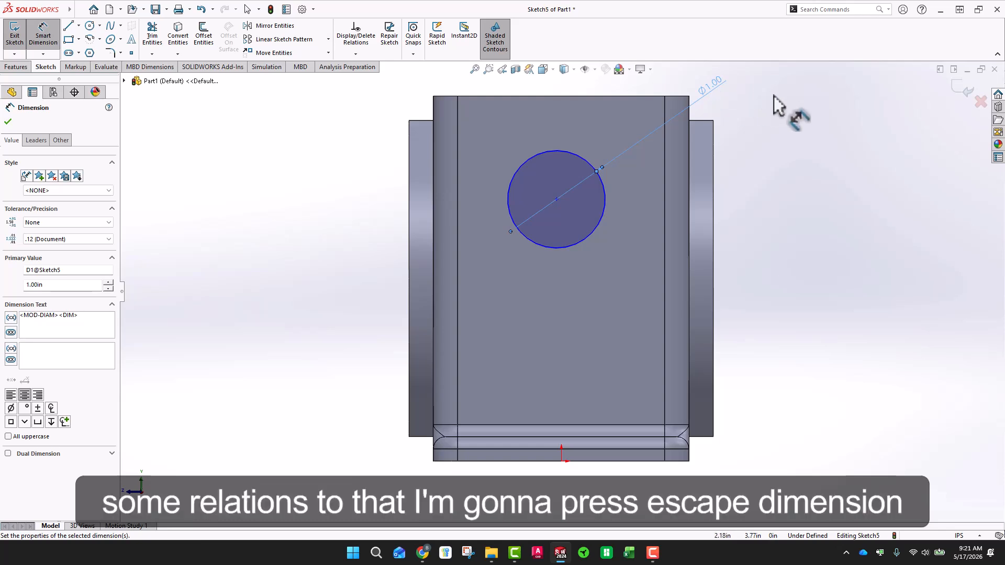
key("Escape")
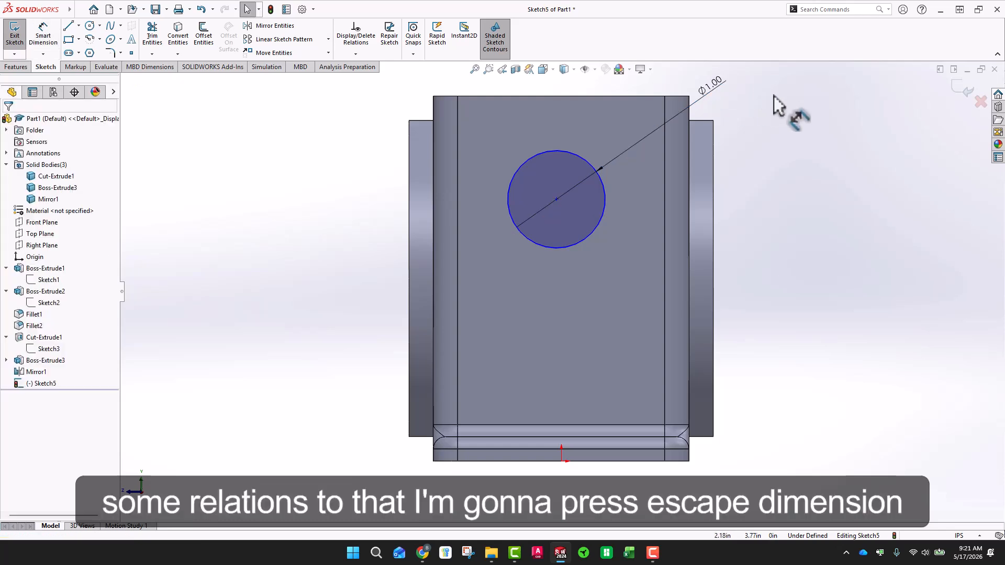
Dimension the circle's centre 0.75 in below the top edge of the housing's end face.
left_click(43, 38)
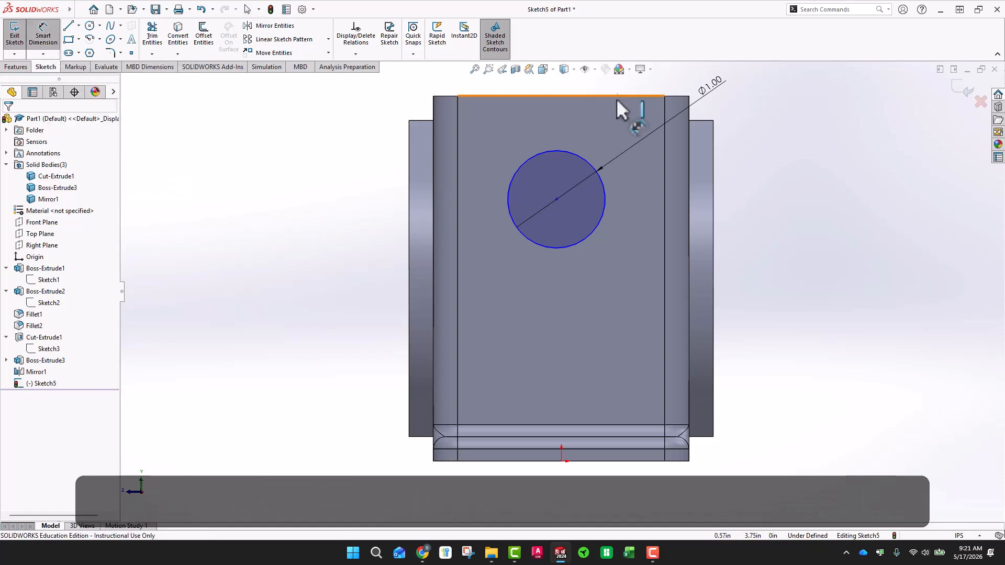
left_click(556, 199)
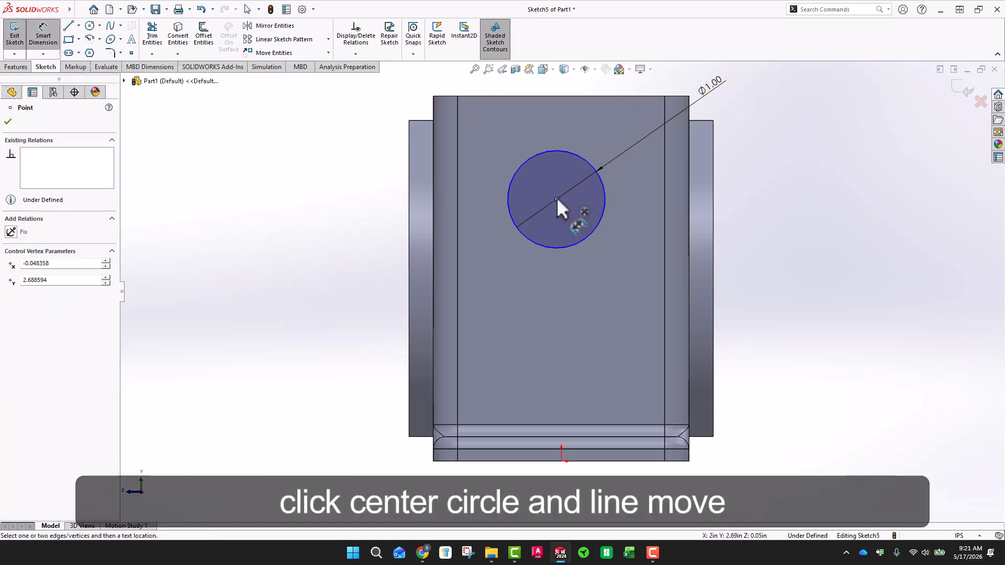
left_click(573, 95)
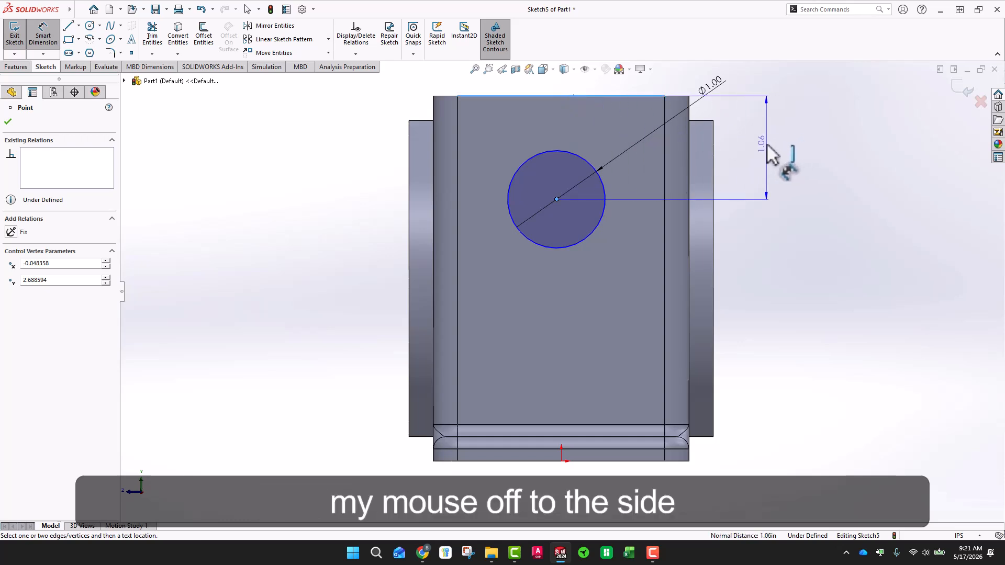
left_click(768, 146)
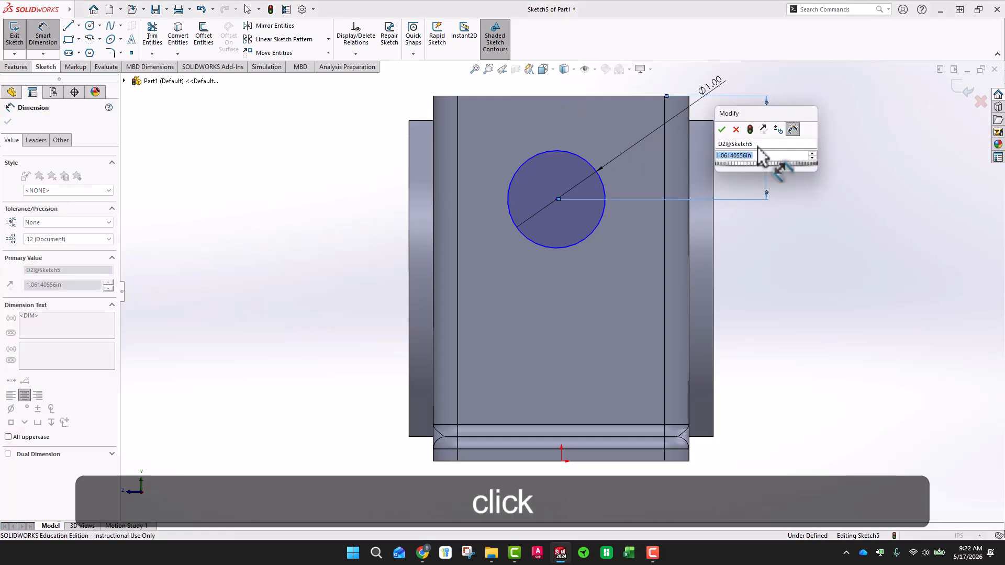
type(".75")
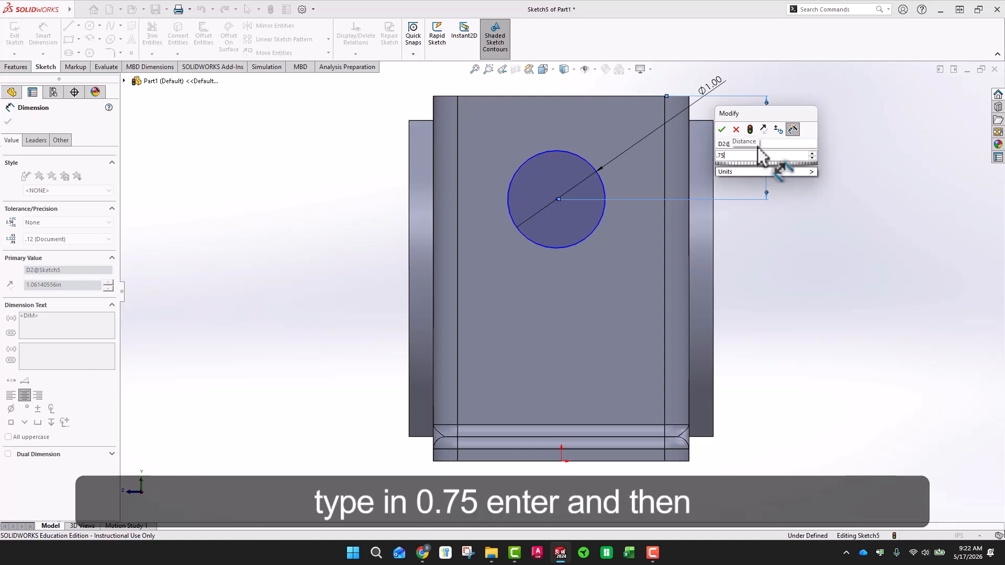
key("Return")
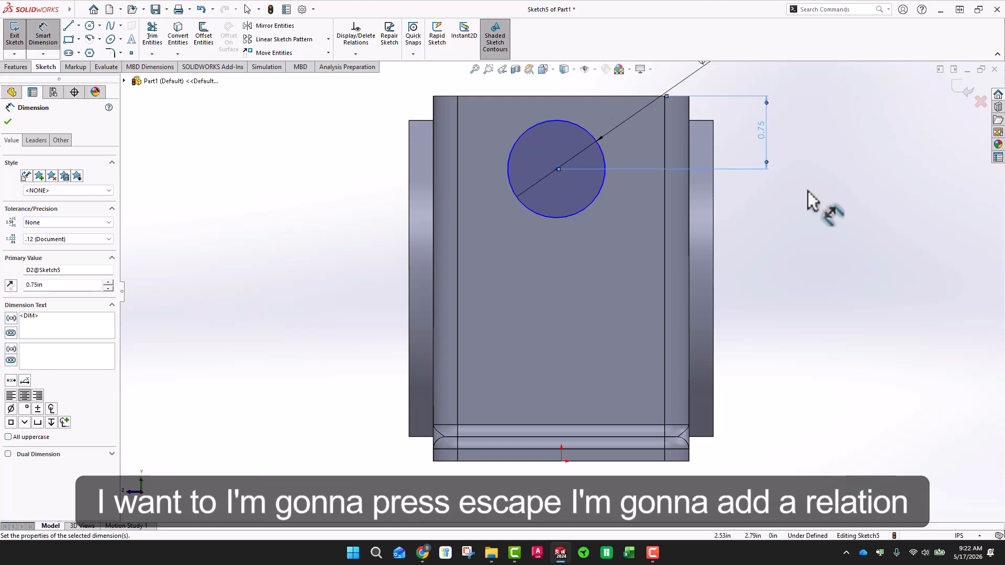
Add a vertical relation between the end-face circle's centre and the origin, and close the sketch.
key("Escape")
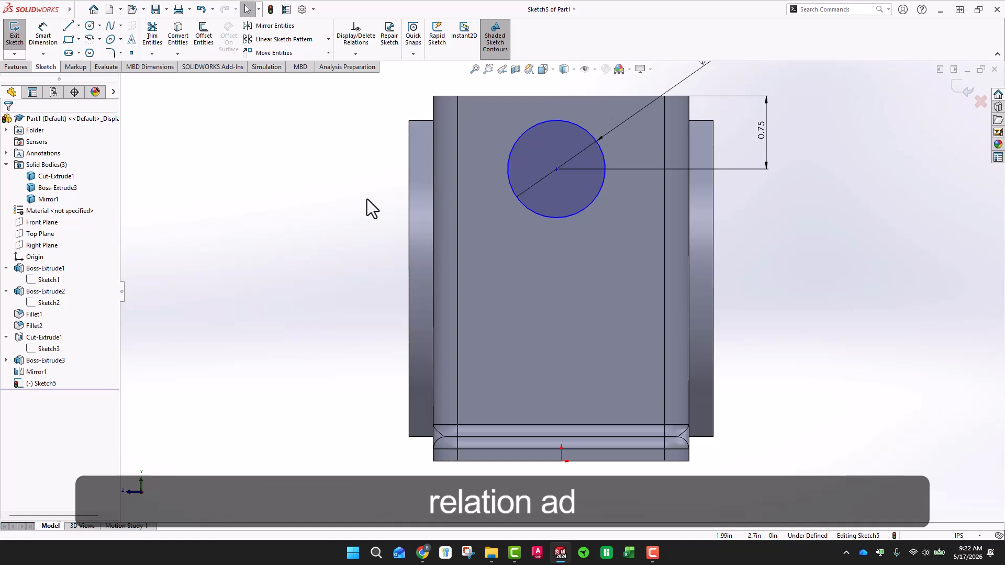
left_click(358, 55)
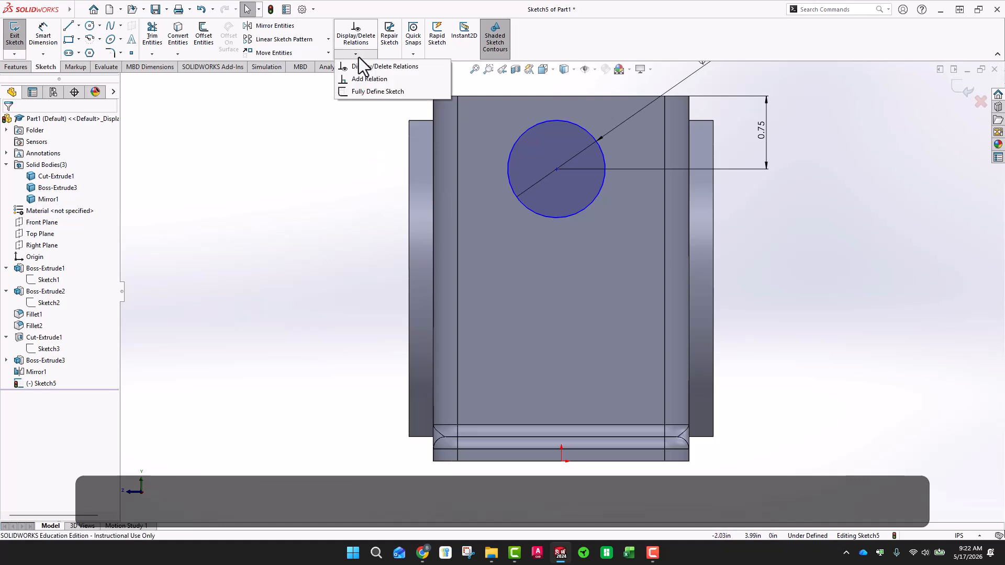
left_click(367, 79)
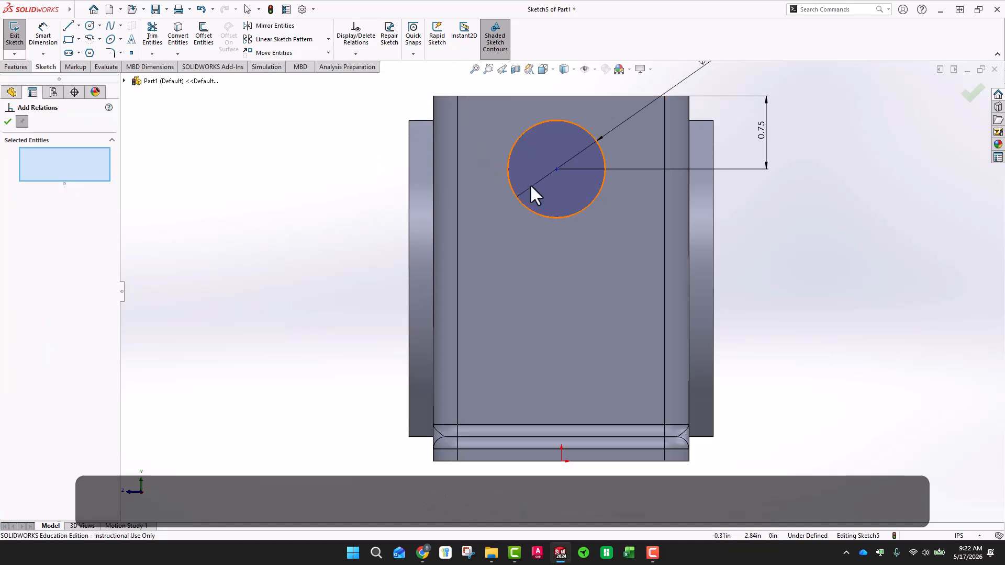
left_click(557, 170)
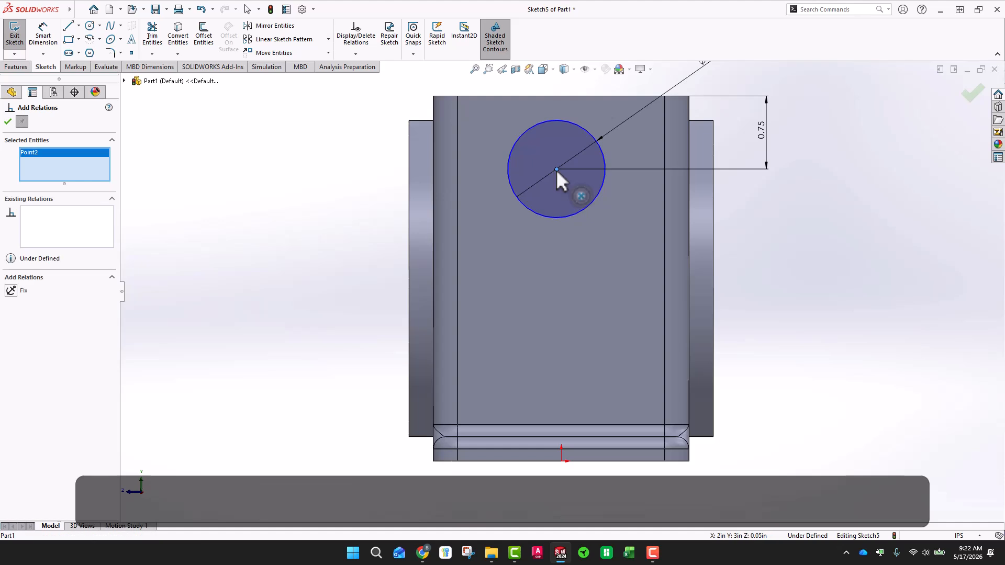
left_click(562, 462)
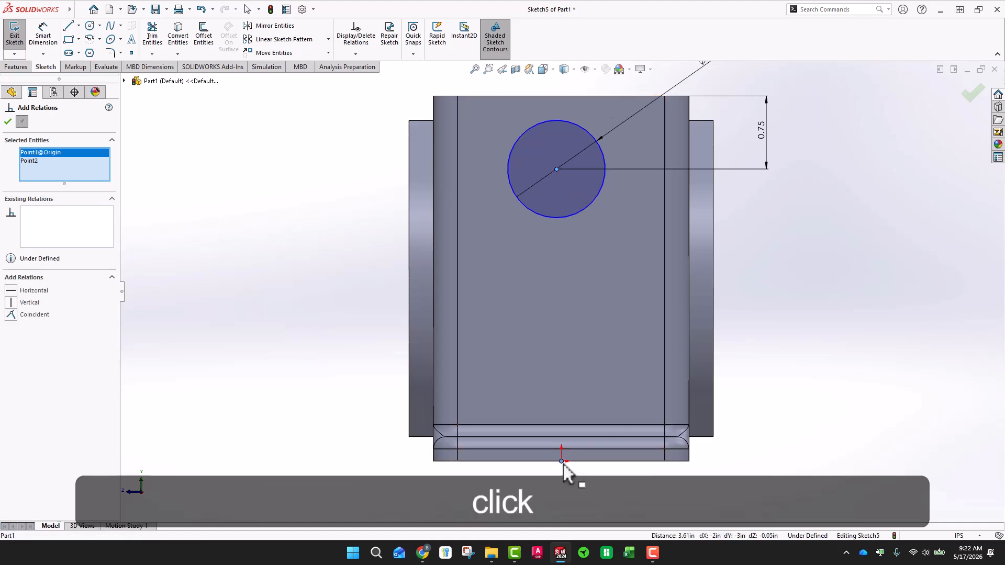
left_click(11, 302)
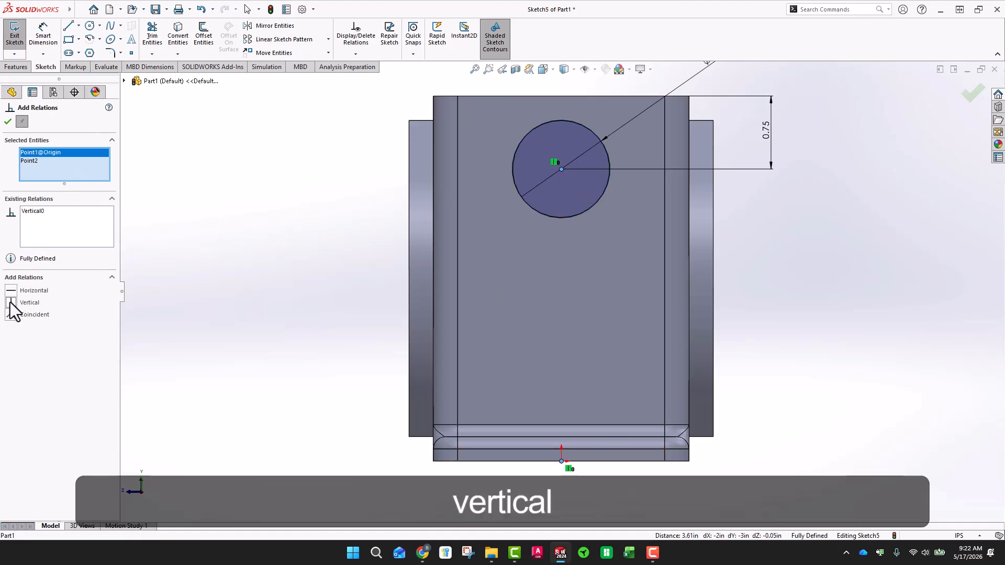
left_click(970, 96)
left_click(960, 89)
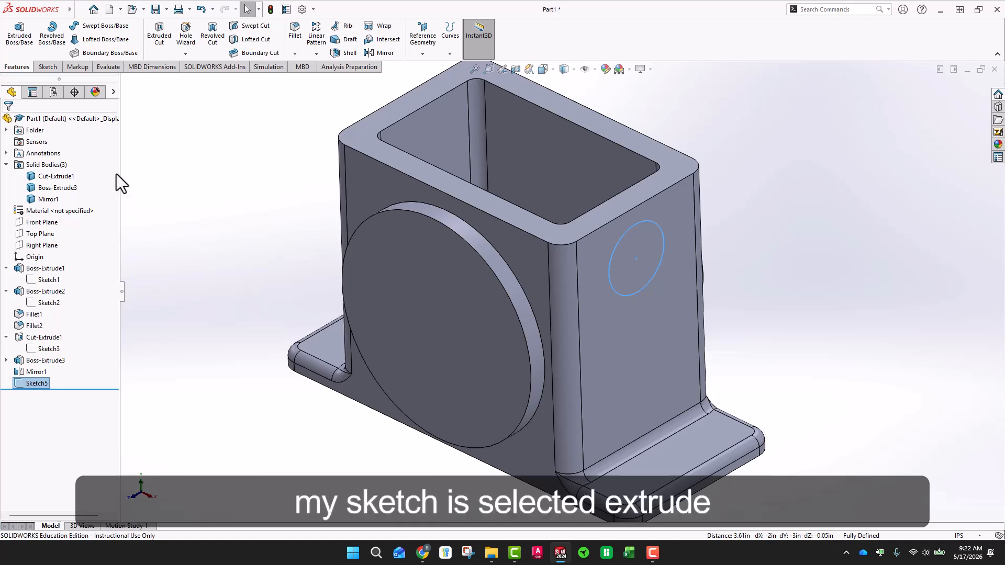
Extrude the end-face circle sketch outward as a blind boss 0.5 in deep, with Merge result on.
left_click(27, 33)
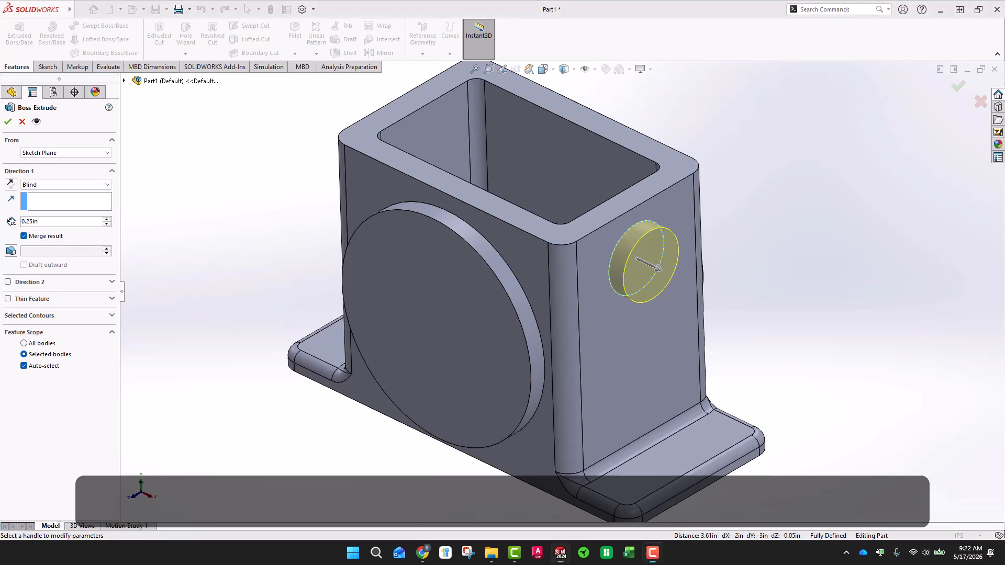
left_click(53, 216)
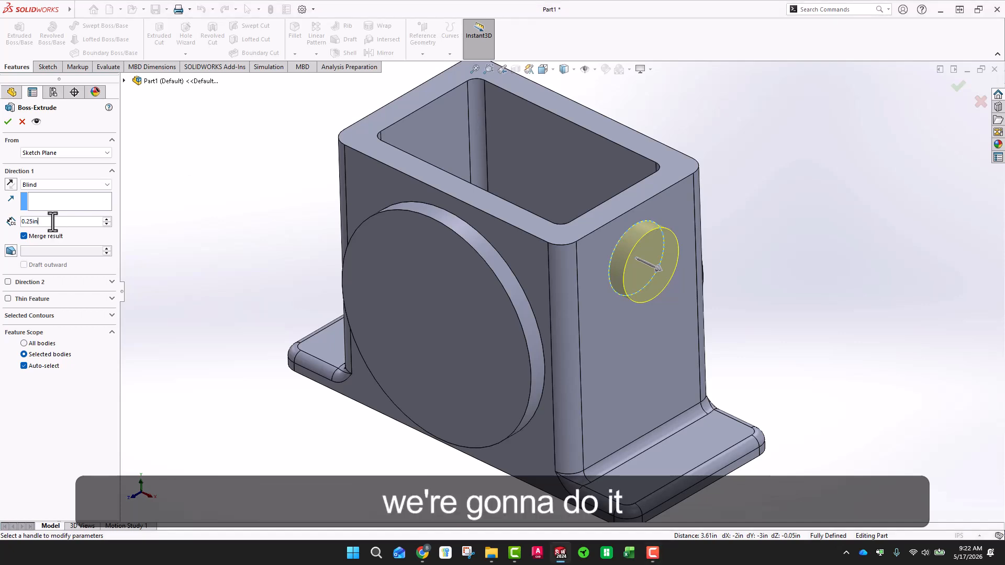
left_click_drag(52, 221, 1, 215)
type("0.5")
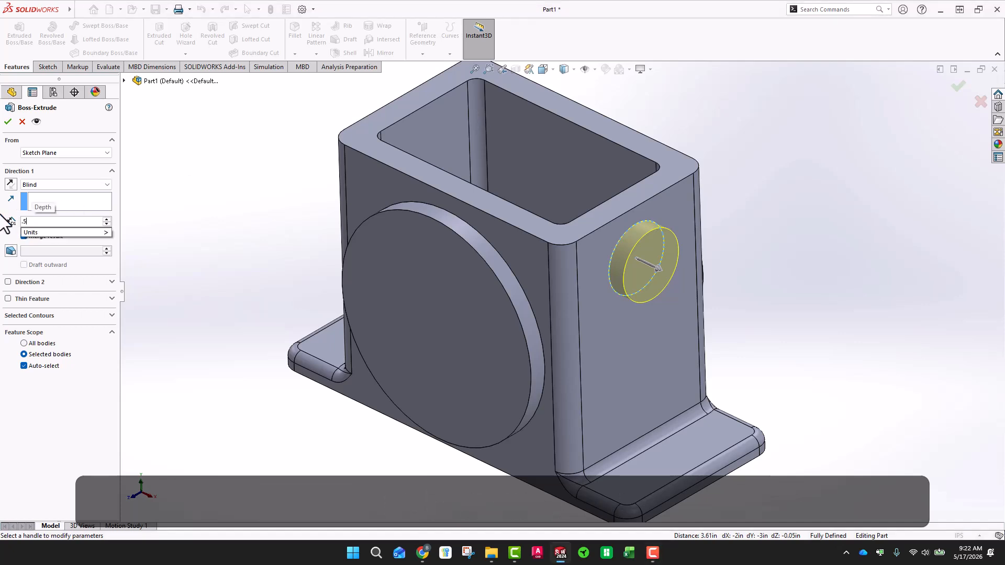
key("Return")
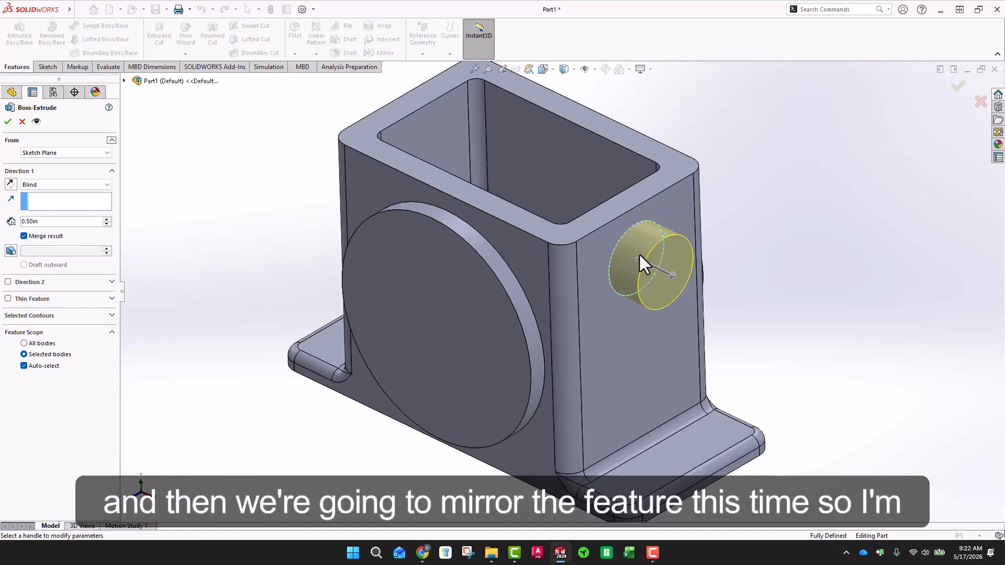
left_click(8, 122)
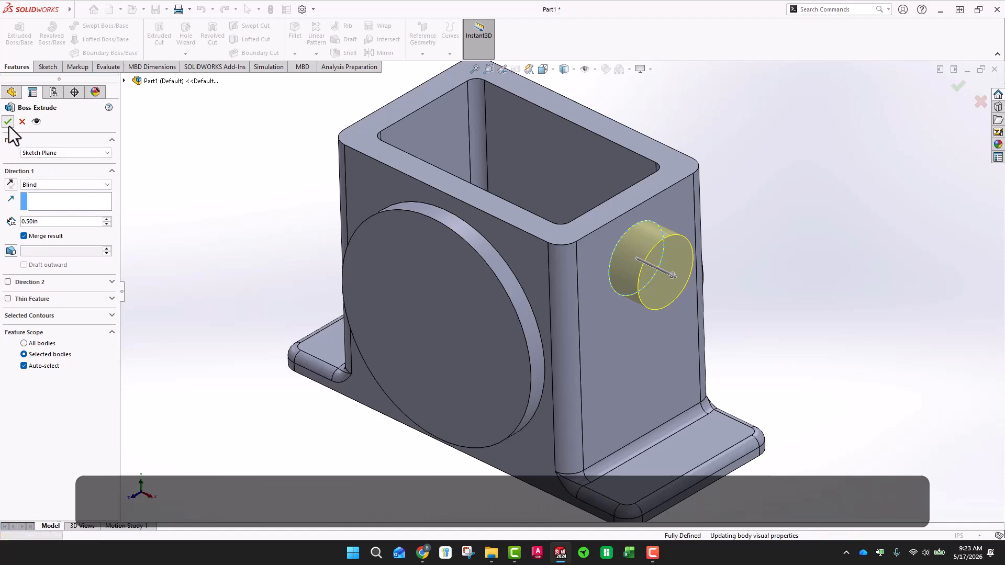
left_click(202, 184)
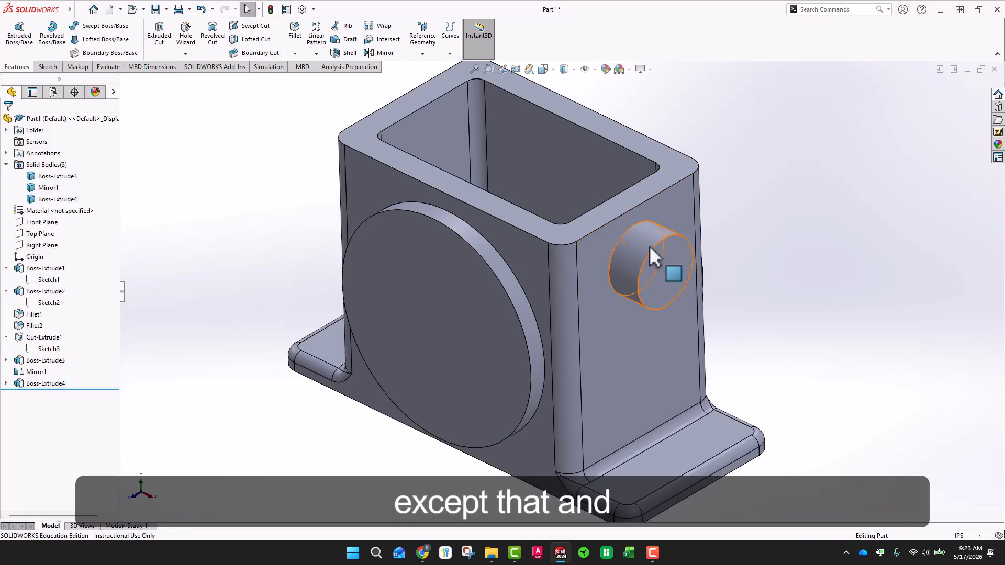
Mirror the small cylindrical end-face boss as a feature across the Right Plane onto the opposite end of the housing.
scroll(650, 246, "up", 3)
middle_click_drag(649, 246, 723, 150)
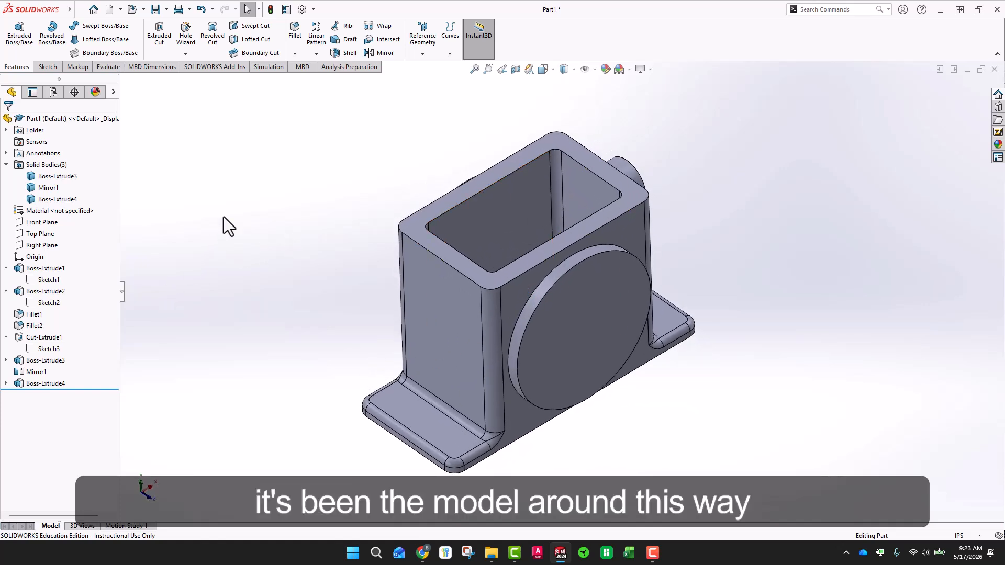
left_click(377, 53)
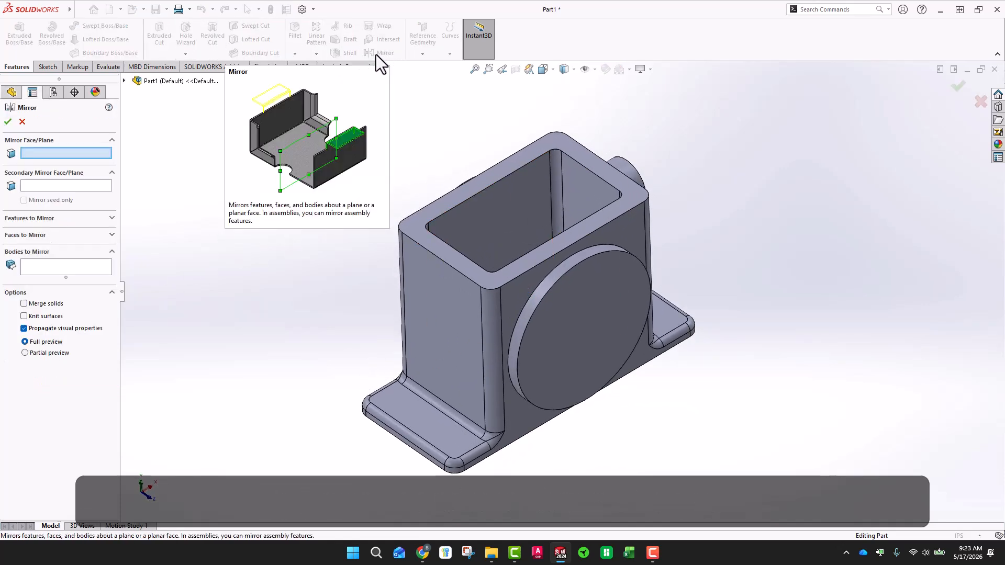
left_click(125, 81)
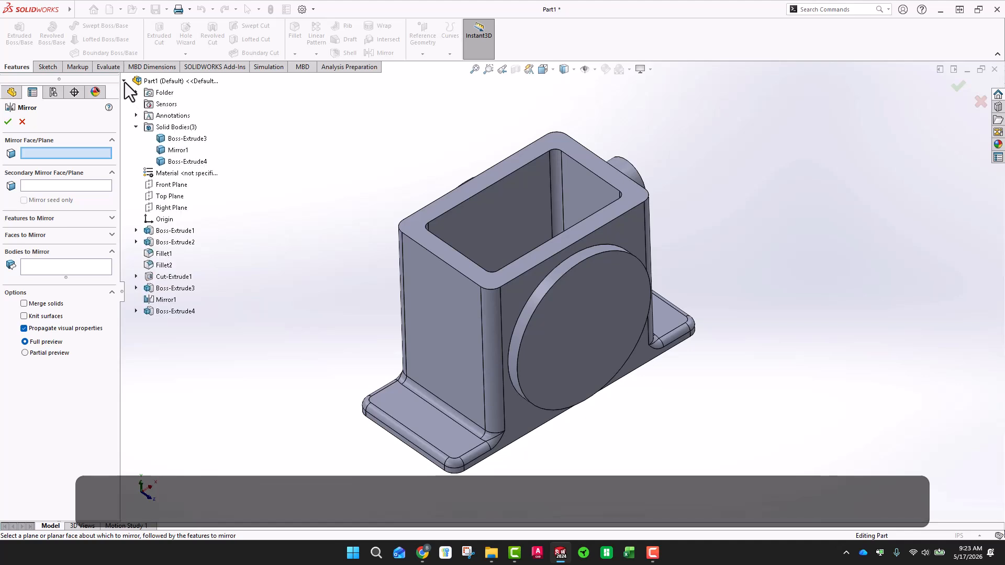
left_click(174, 207)
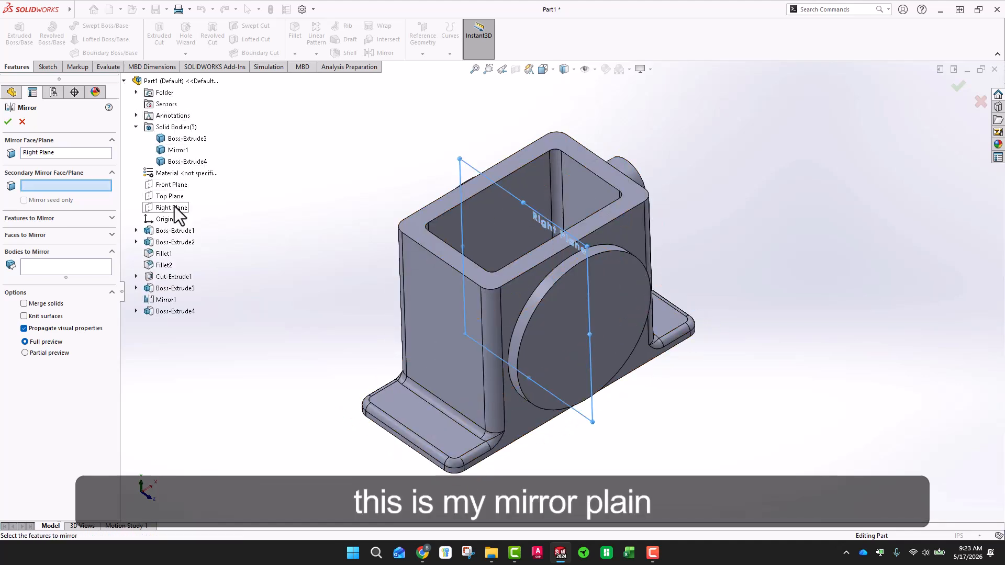
left_click(68, 220)
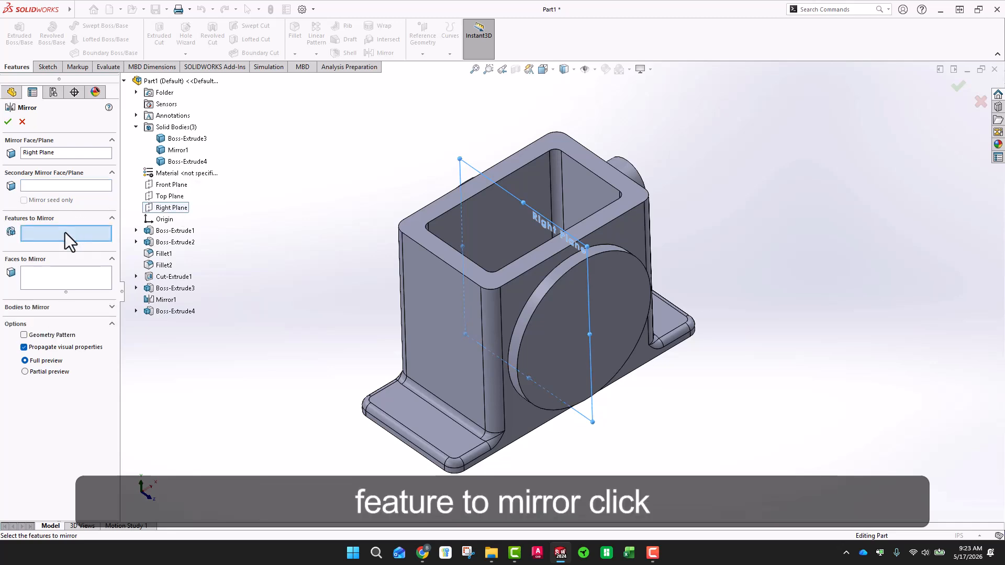
left_click(627, 162)
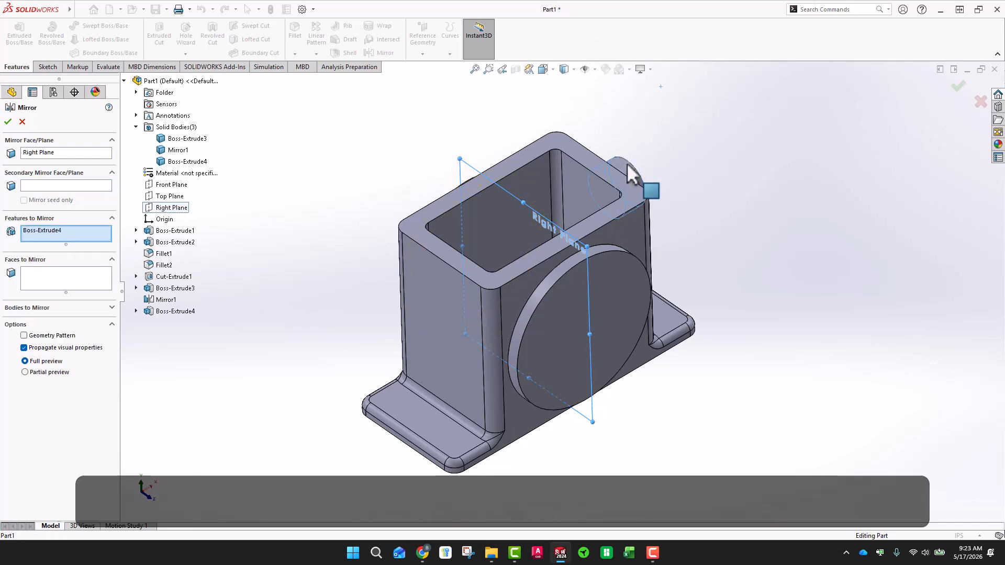
left_click(8, 122)
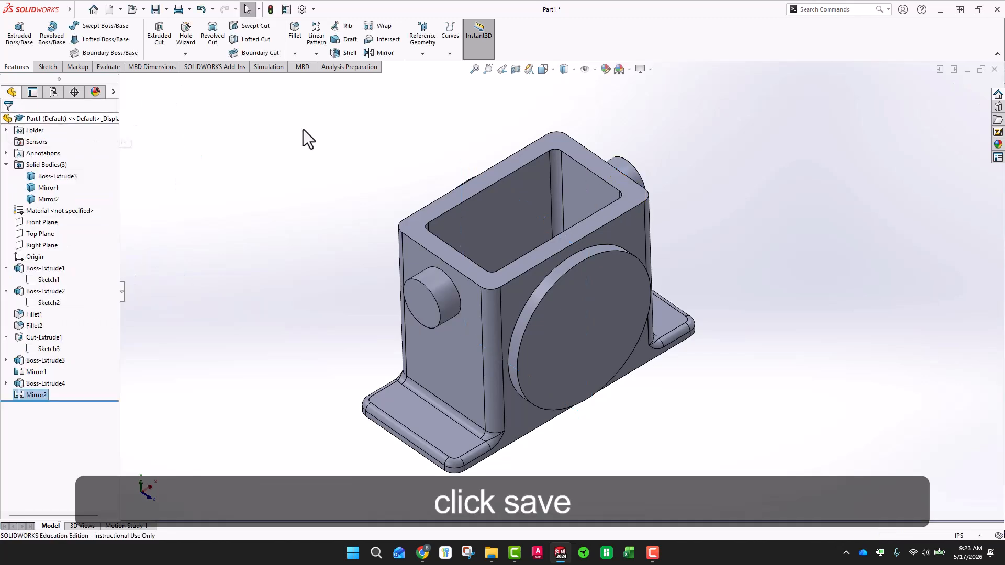
middle_click_drag(555, 172, 757, 155)
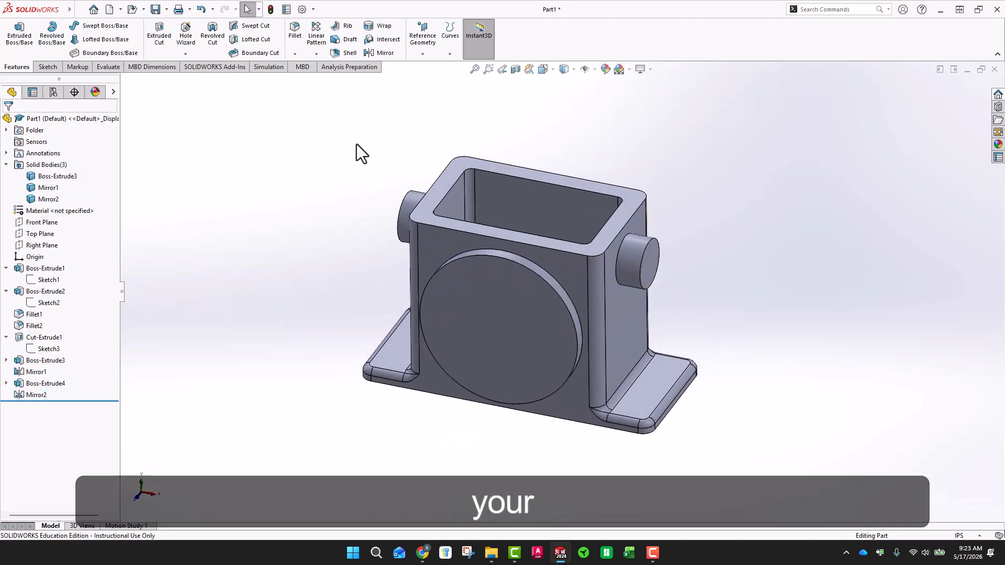